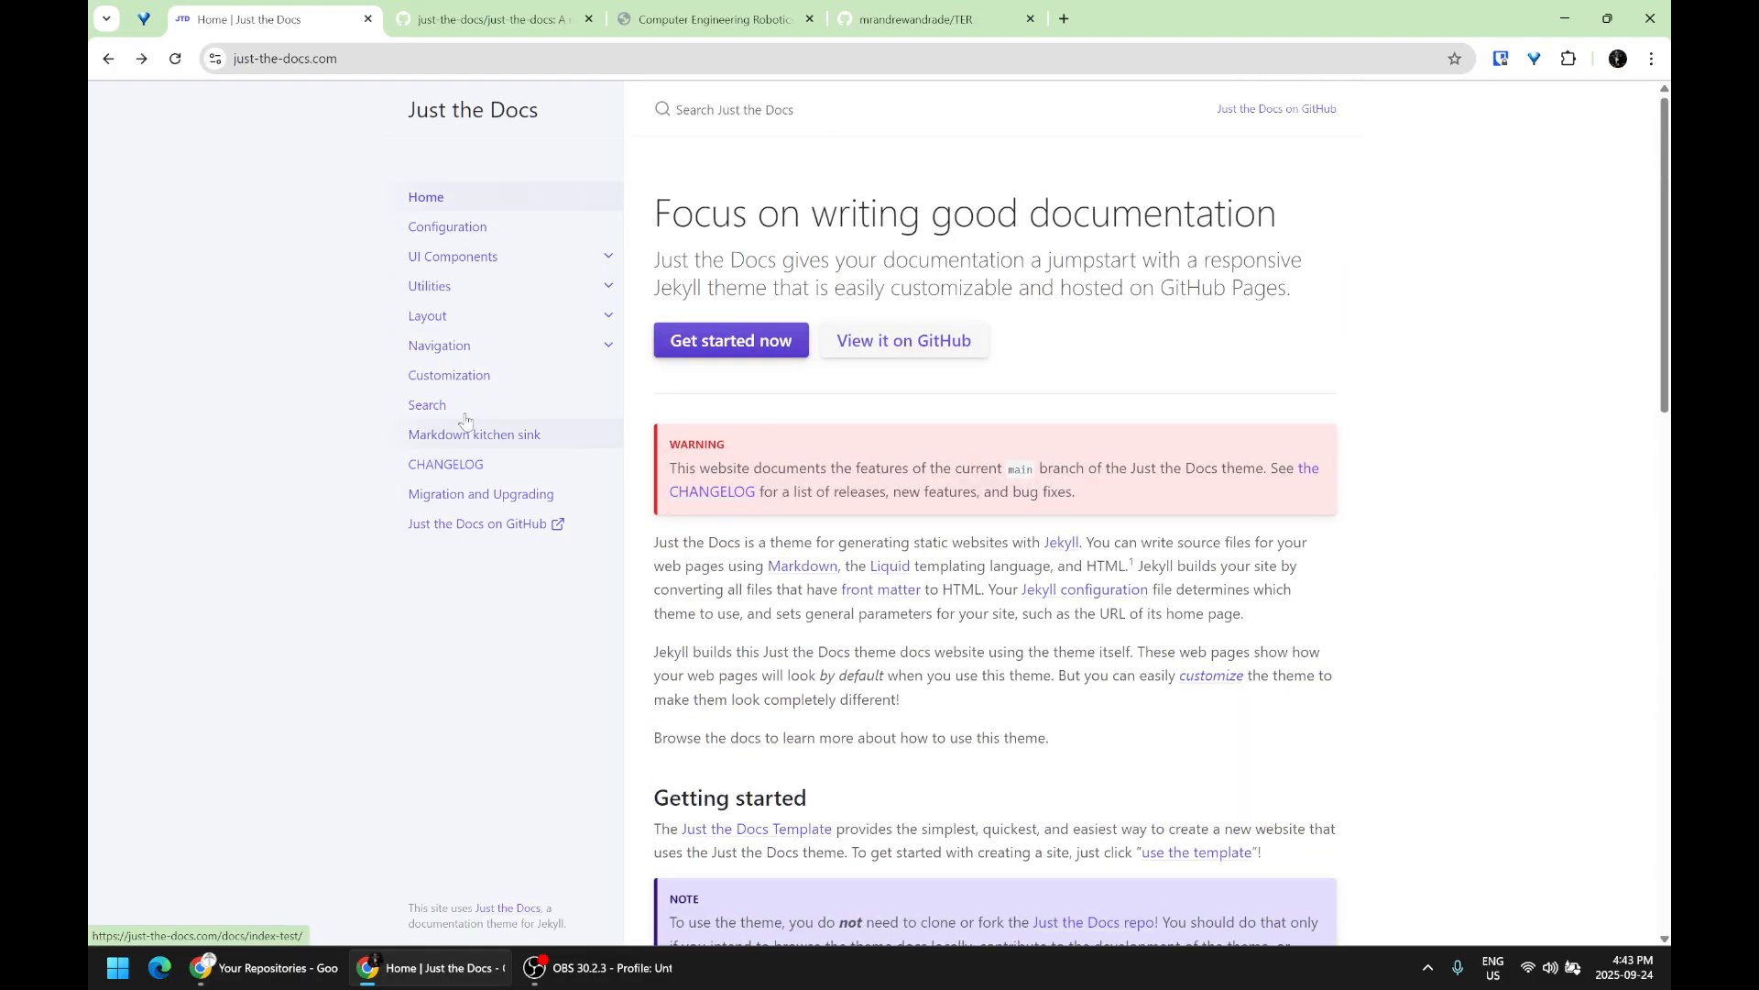
- Review the Just the Docs site's UI Components topics and the file list of the theme's GitHub repository
left_click(610, 256)
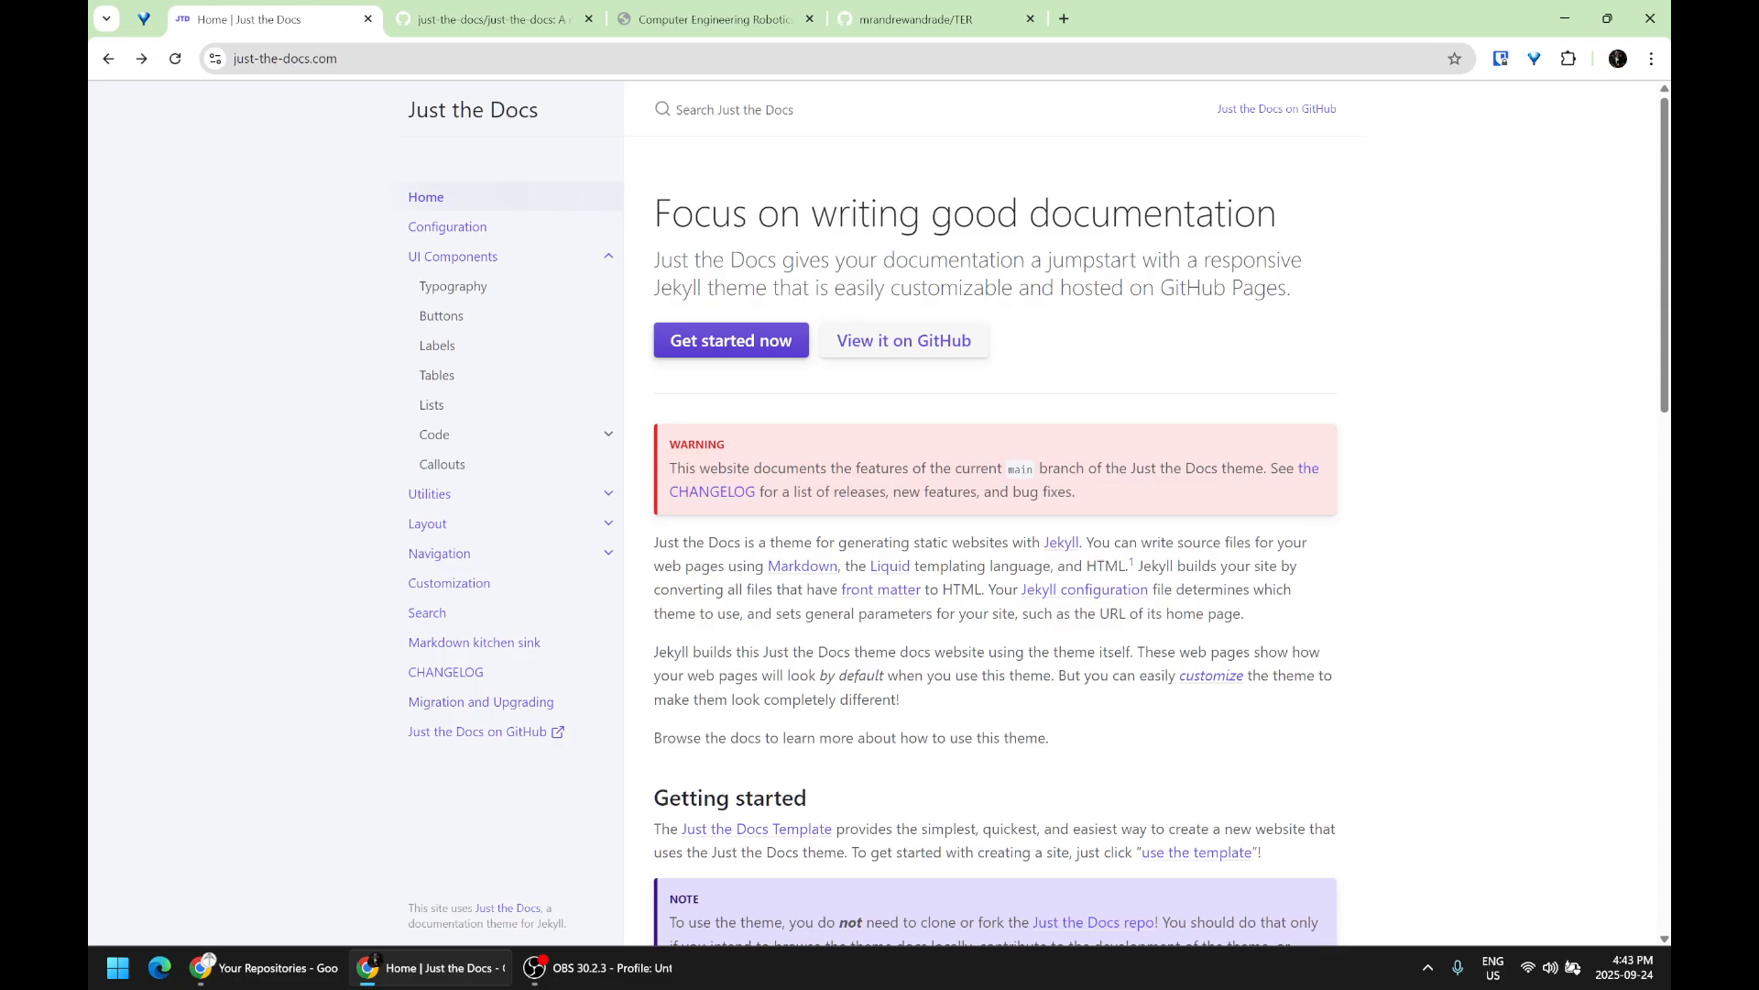
left_click(884, 349)
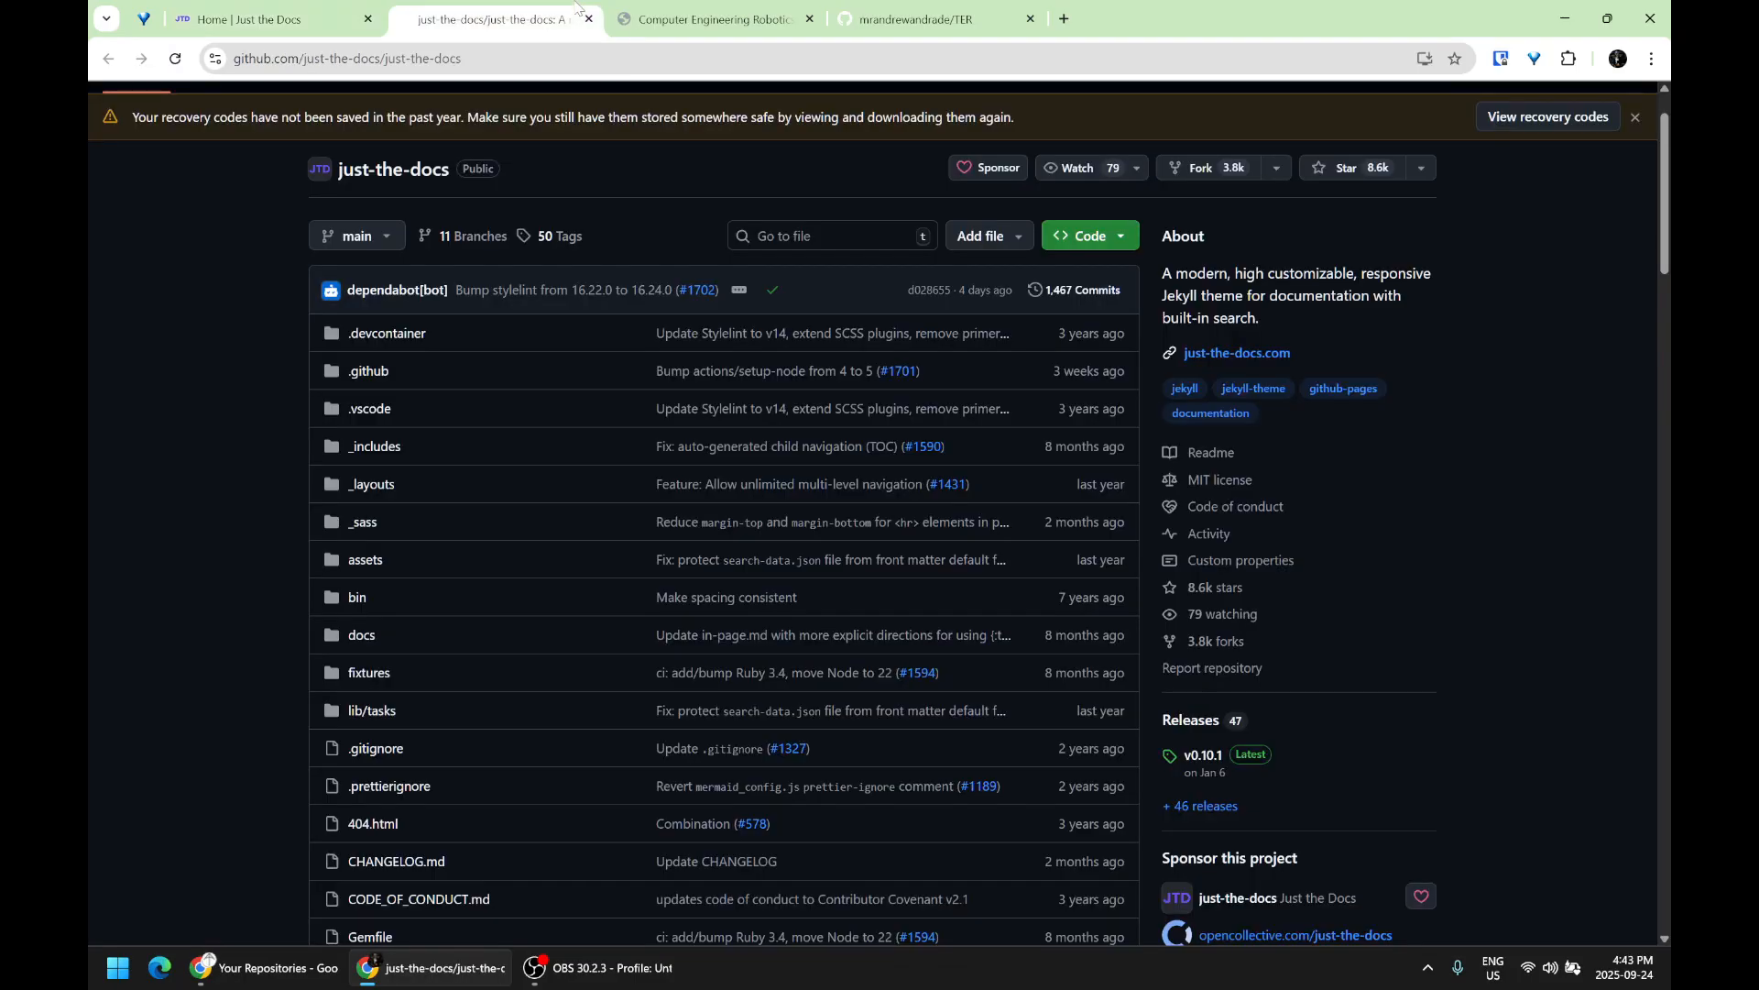
scroll(564, 568, "down", 3)
scroll(511, 719, "down", 6)
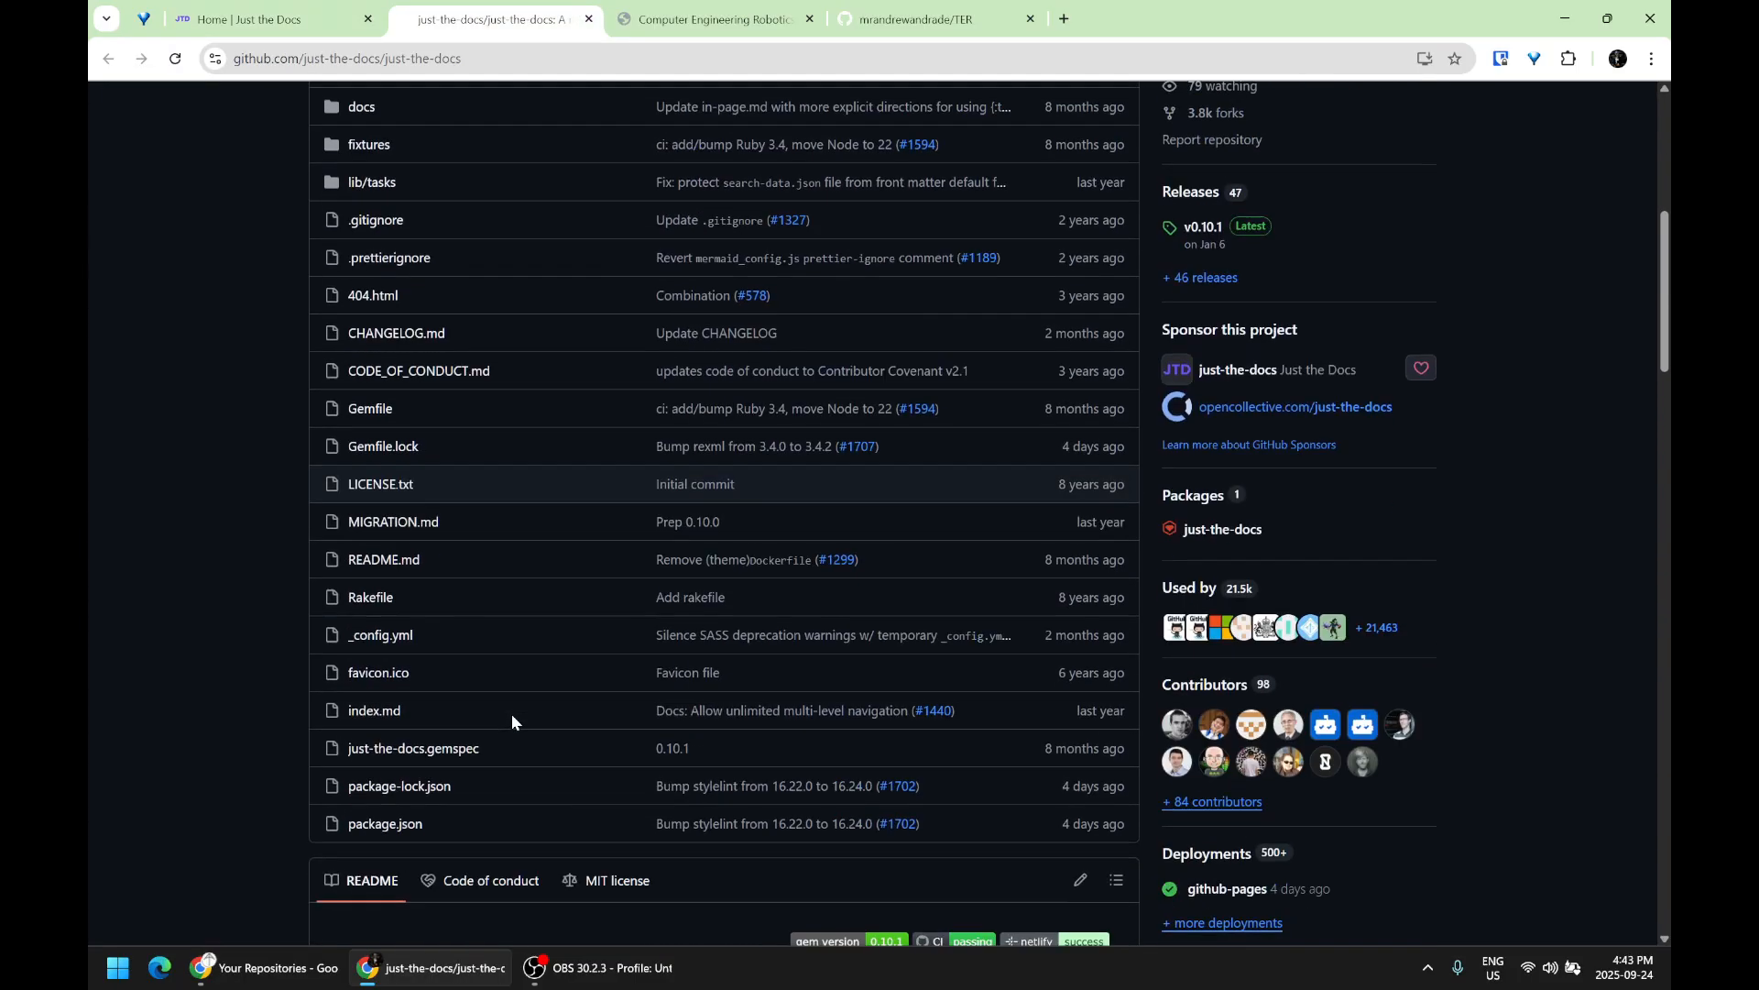
scroll(512, 721, "up", 10)
left_click(266, 18)
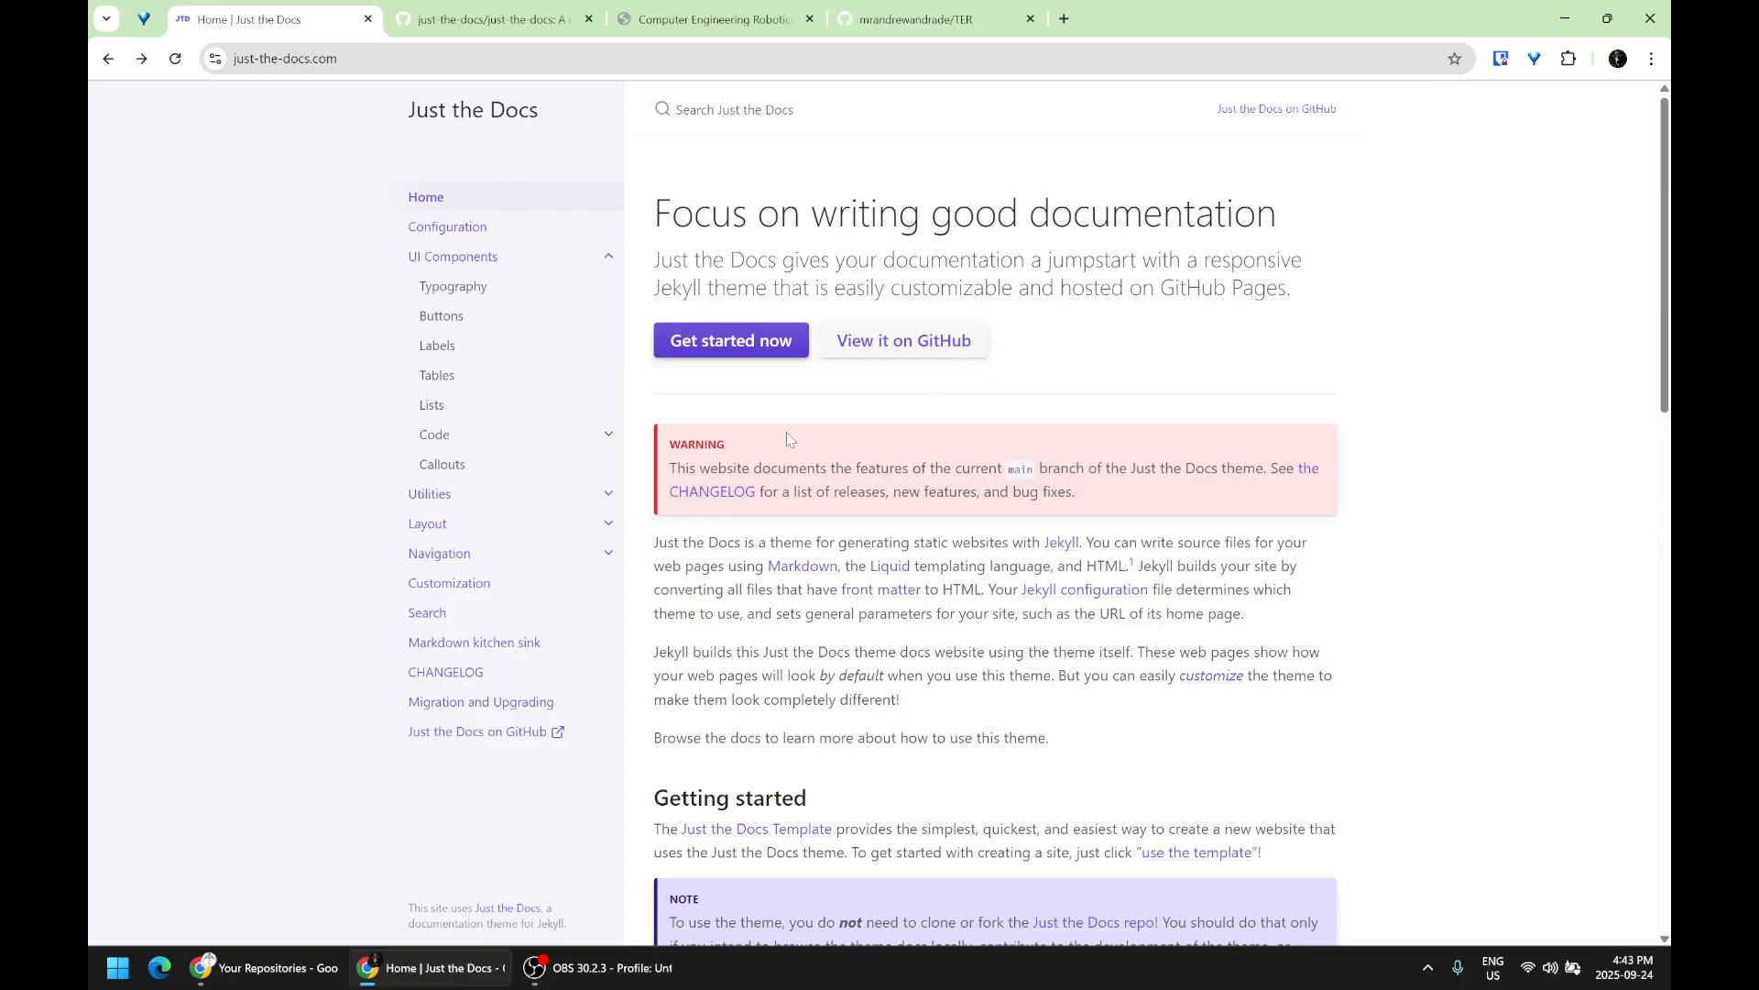
- Review the published Computer Engineering Robotics page, from the Unit 0 heading through the Moon weight problem
left_click(718, 7)
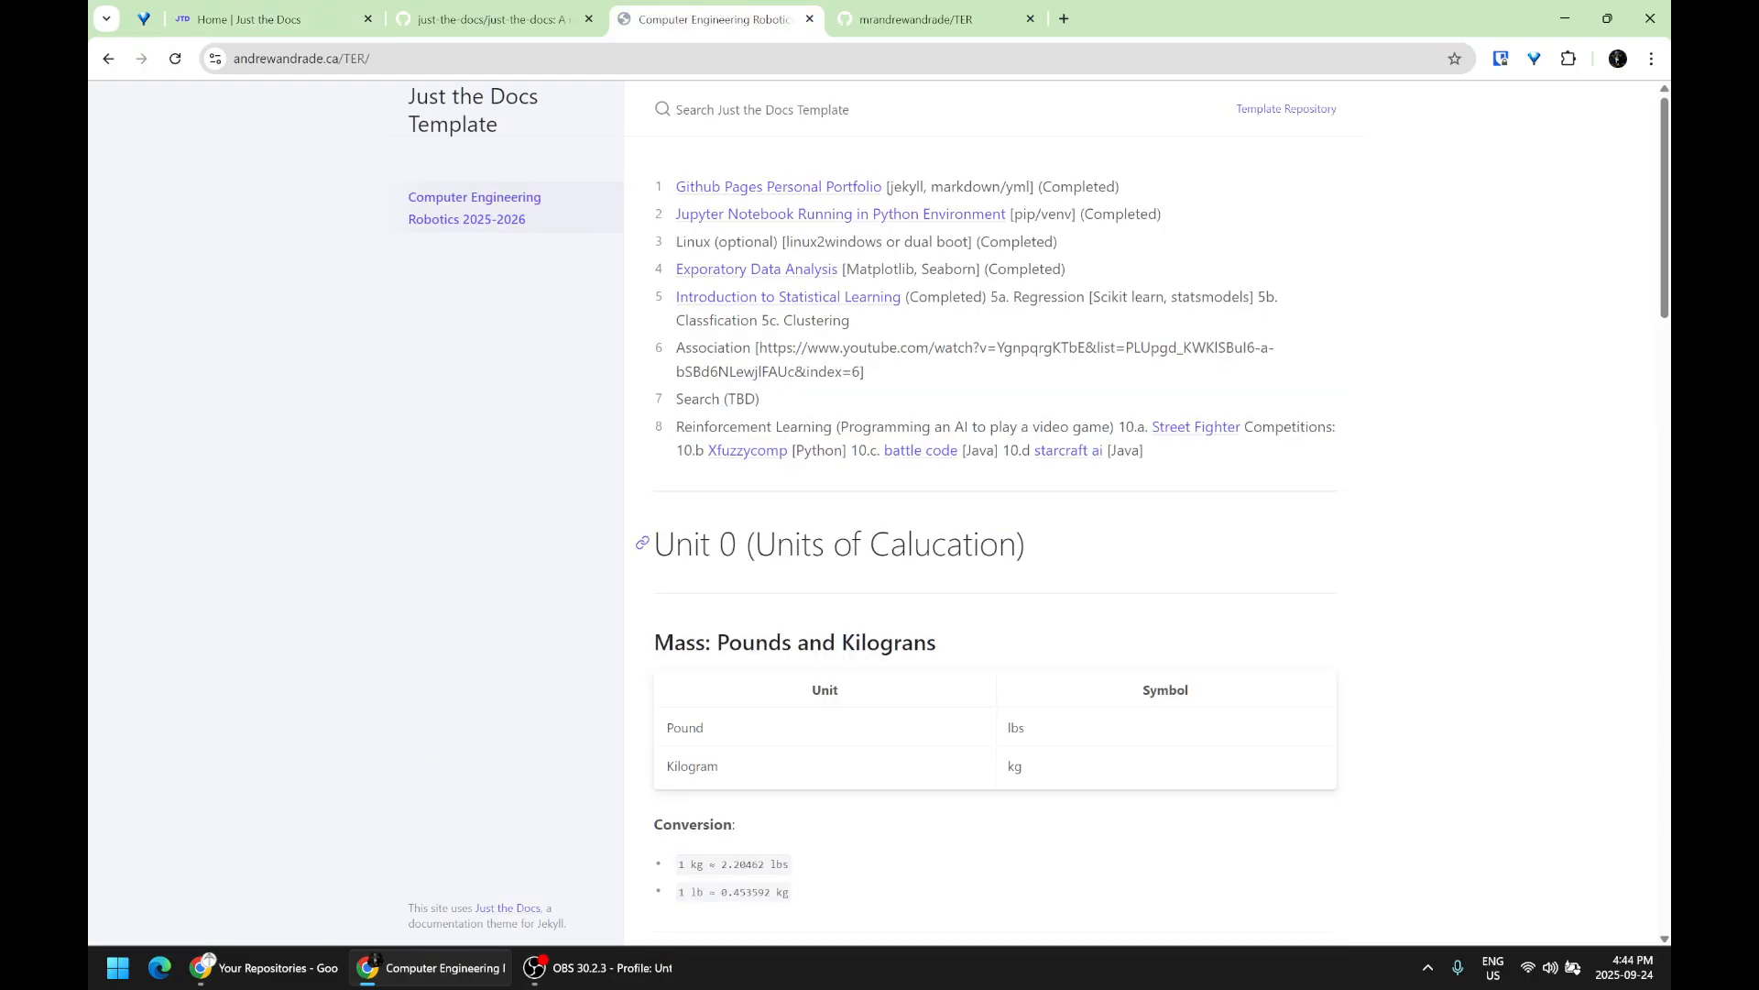
left_click_drag(869, 545, 1016, 546)
scroll(1011, 558, "down", 18)
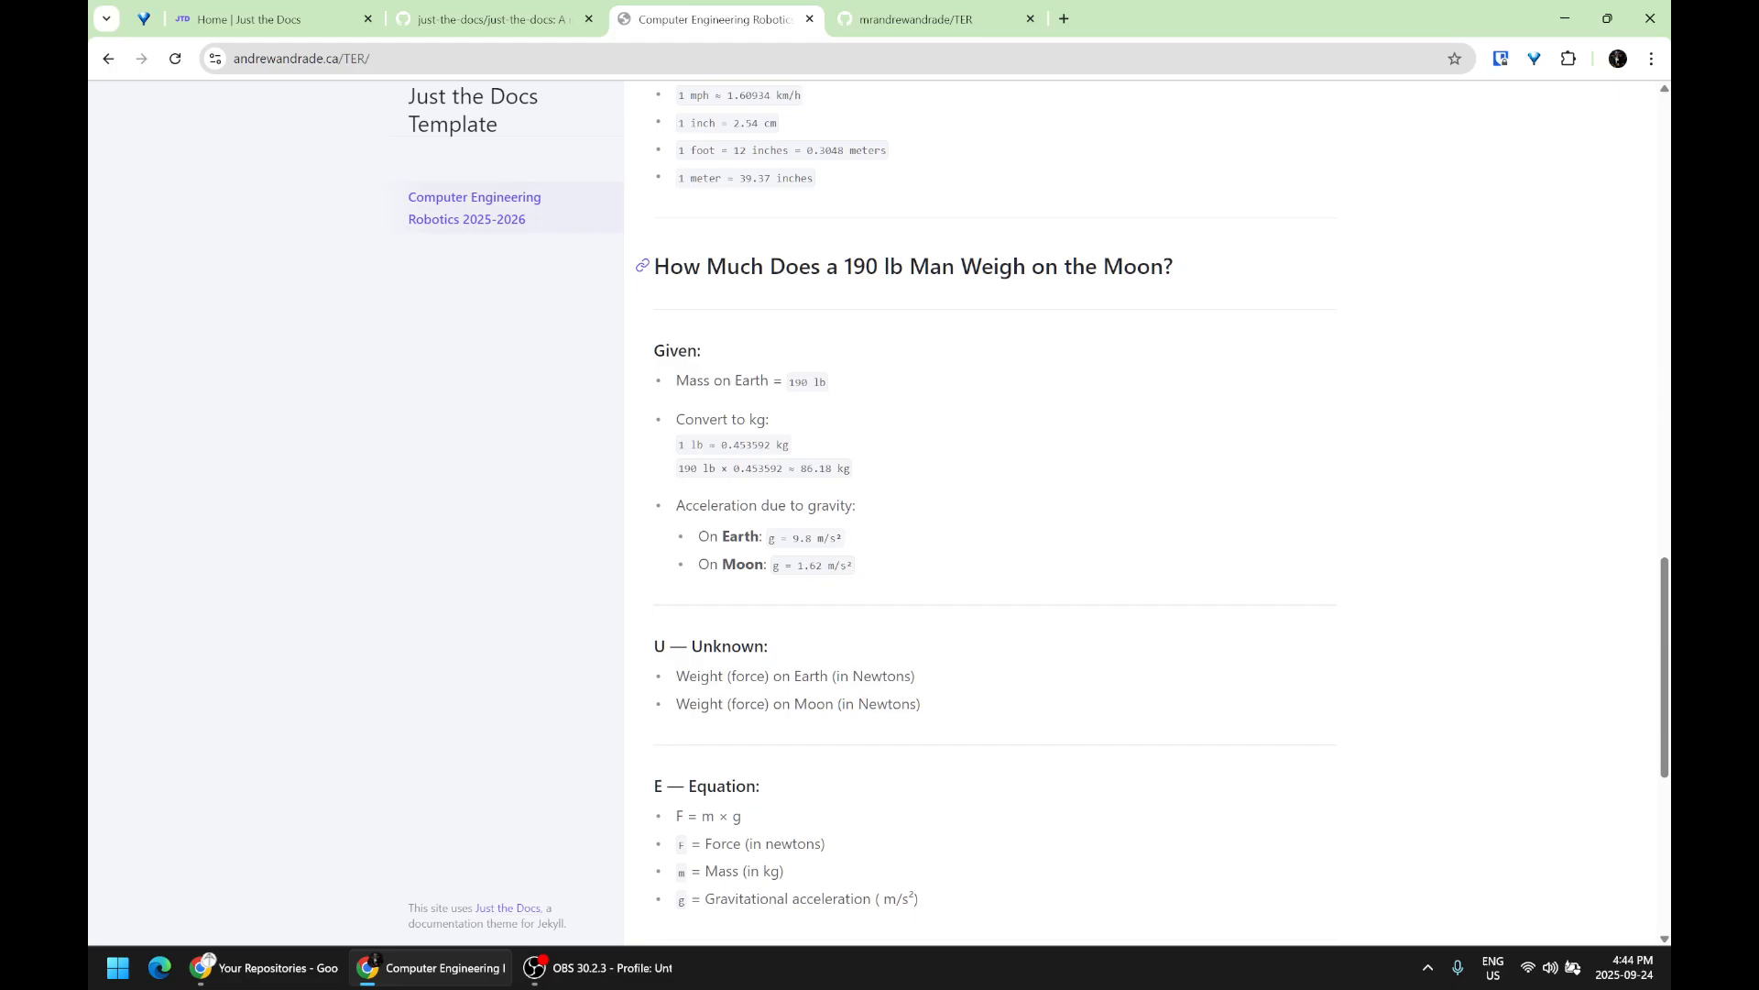
scroll(892, 267, "down", 3)
scroll(891, 267, "up", 15)
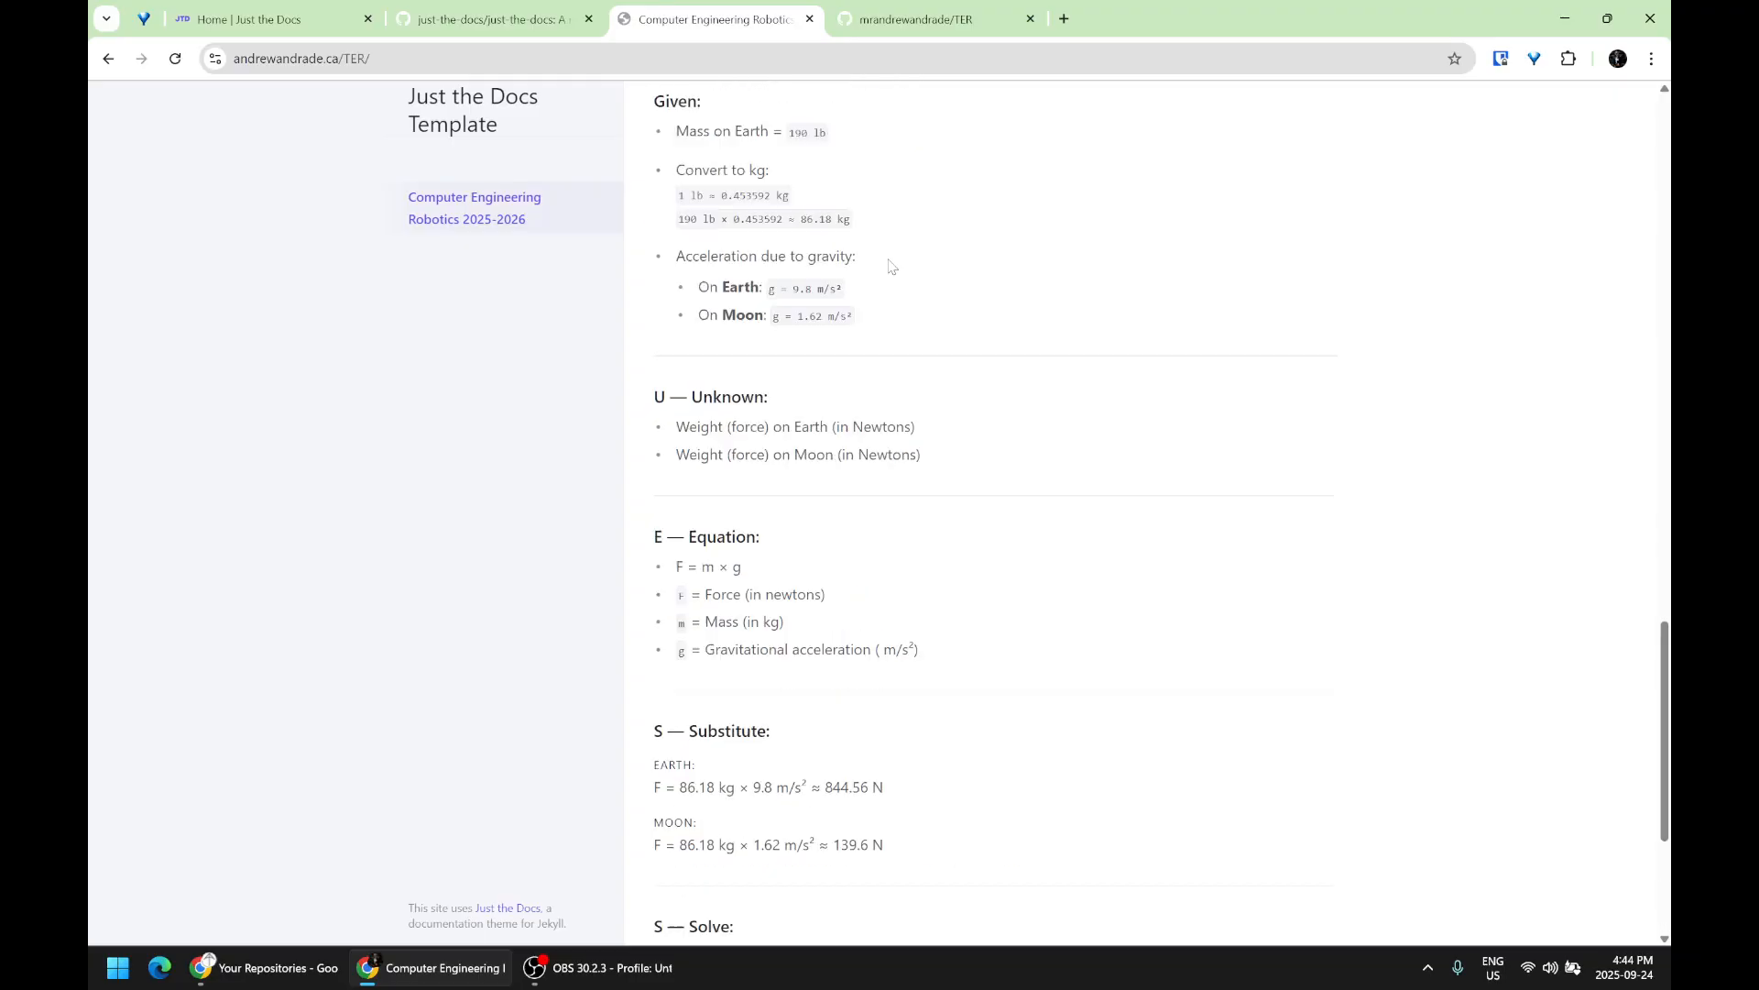
scroll(916, 458, "up", 8)
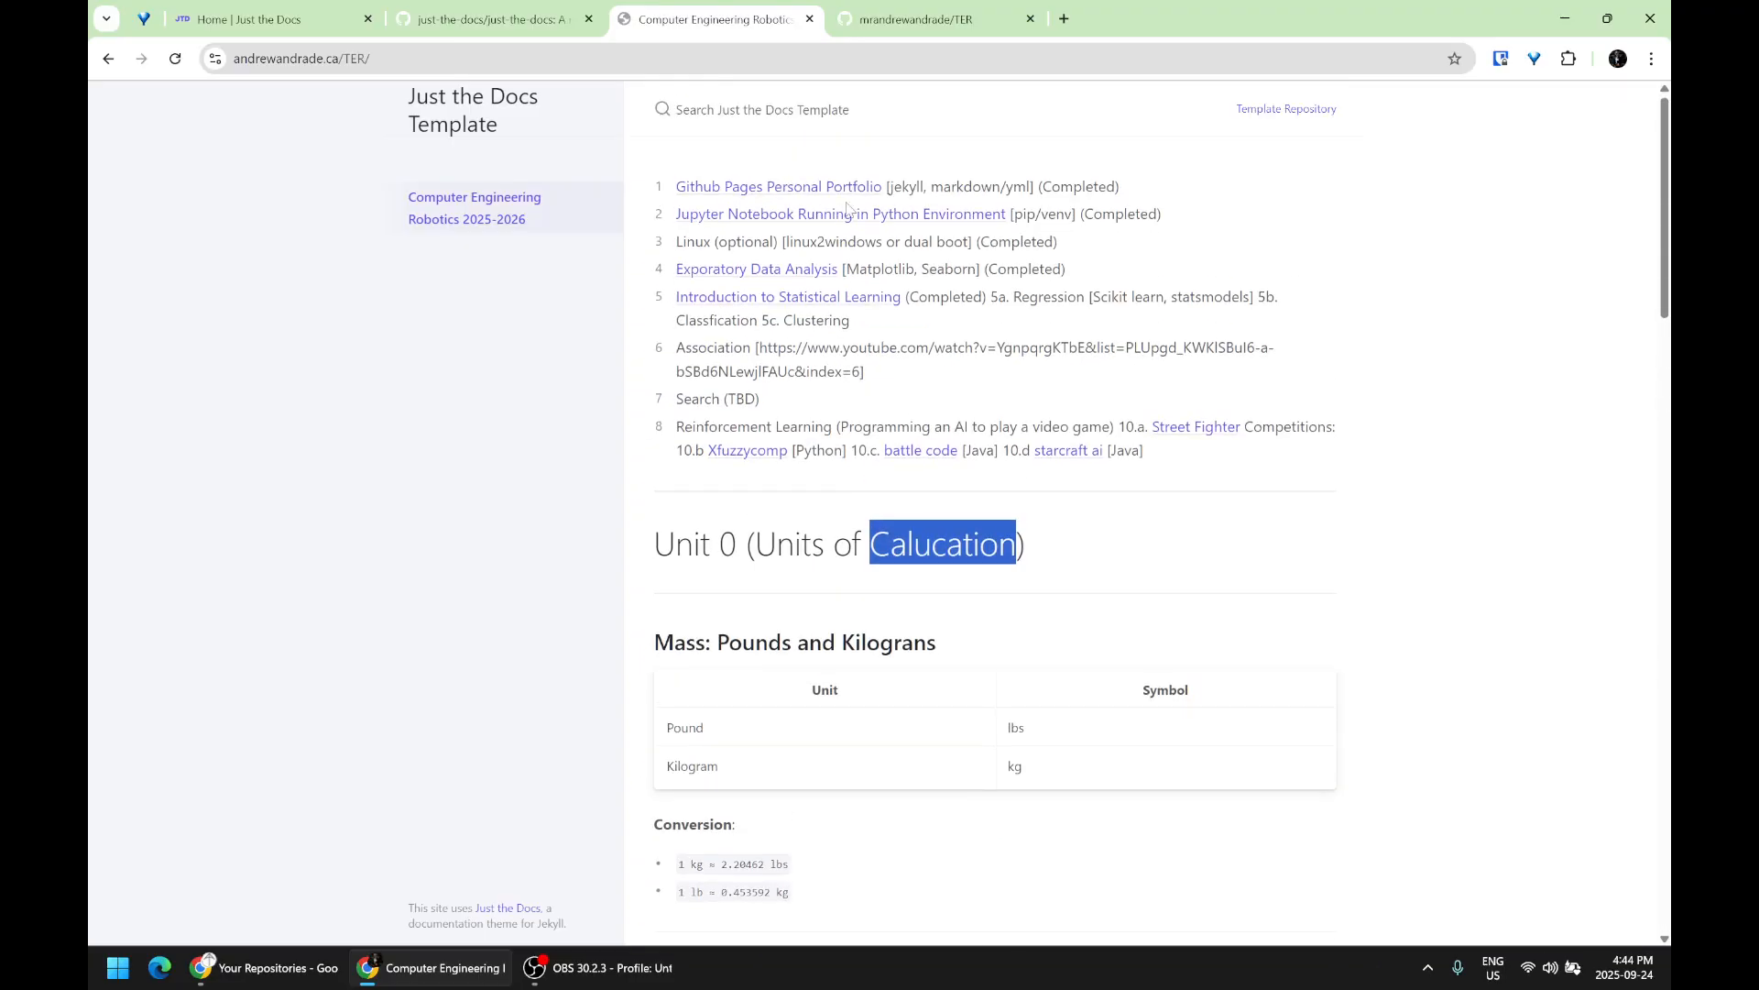
- Open the TER repository in the browser window signed in as pcss-scitech and fork it as TER, copying the main branch only
left_click(987, 9)
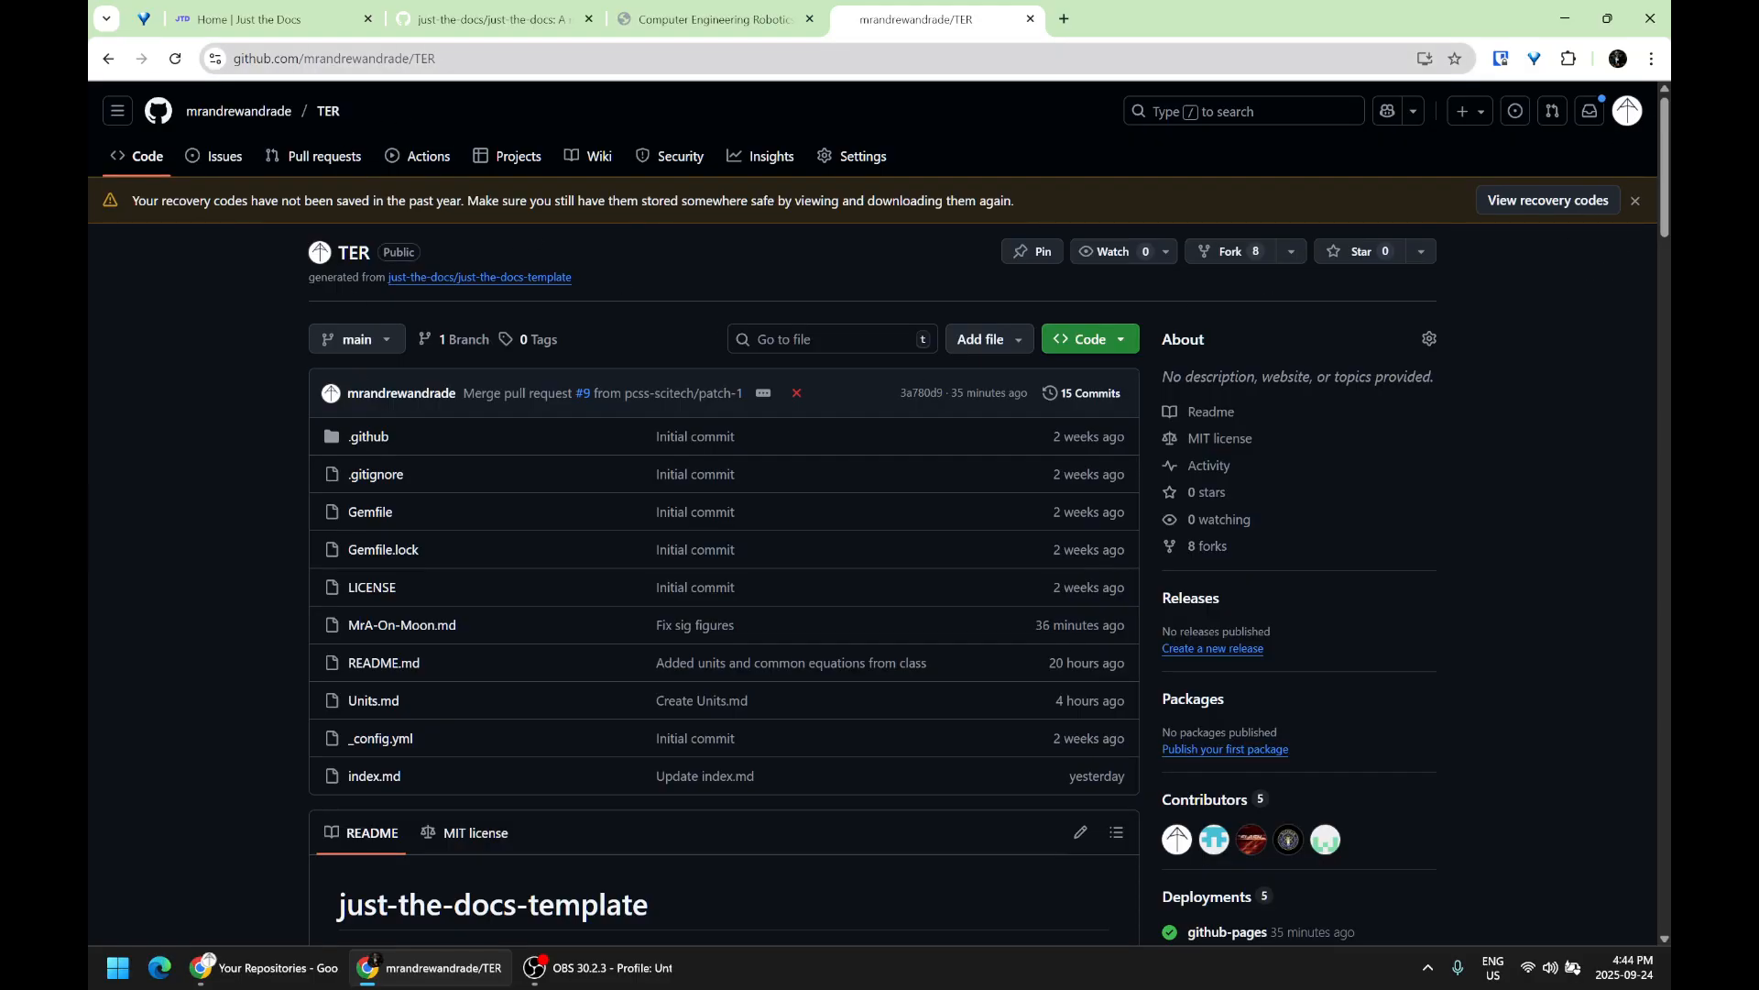
left_click(371, 66)
key("ctrl+c")
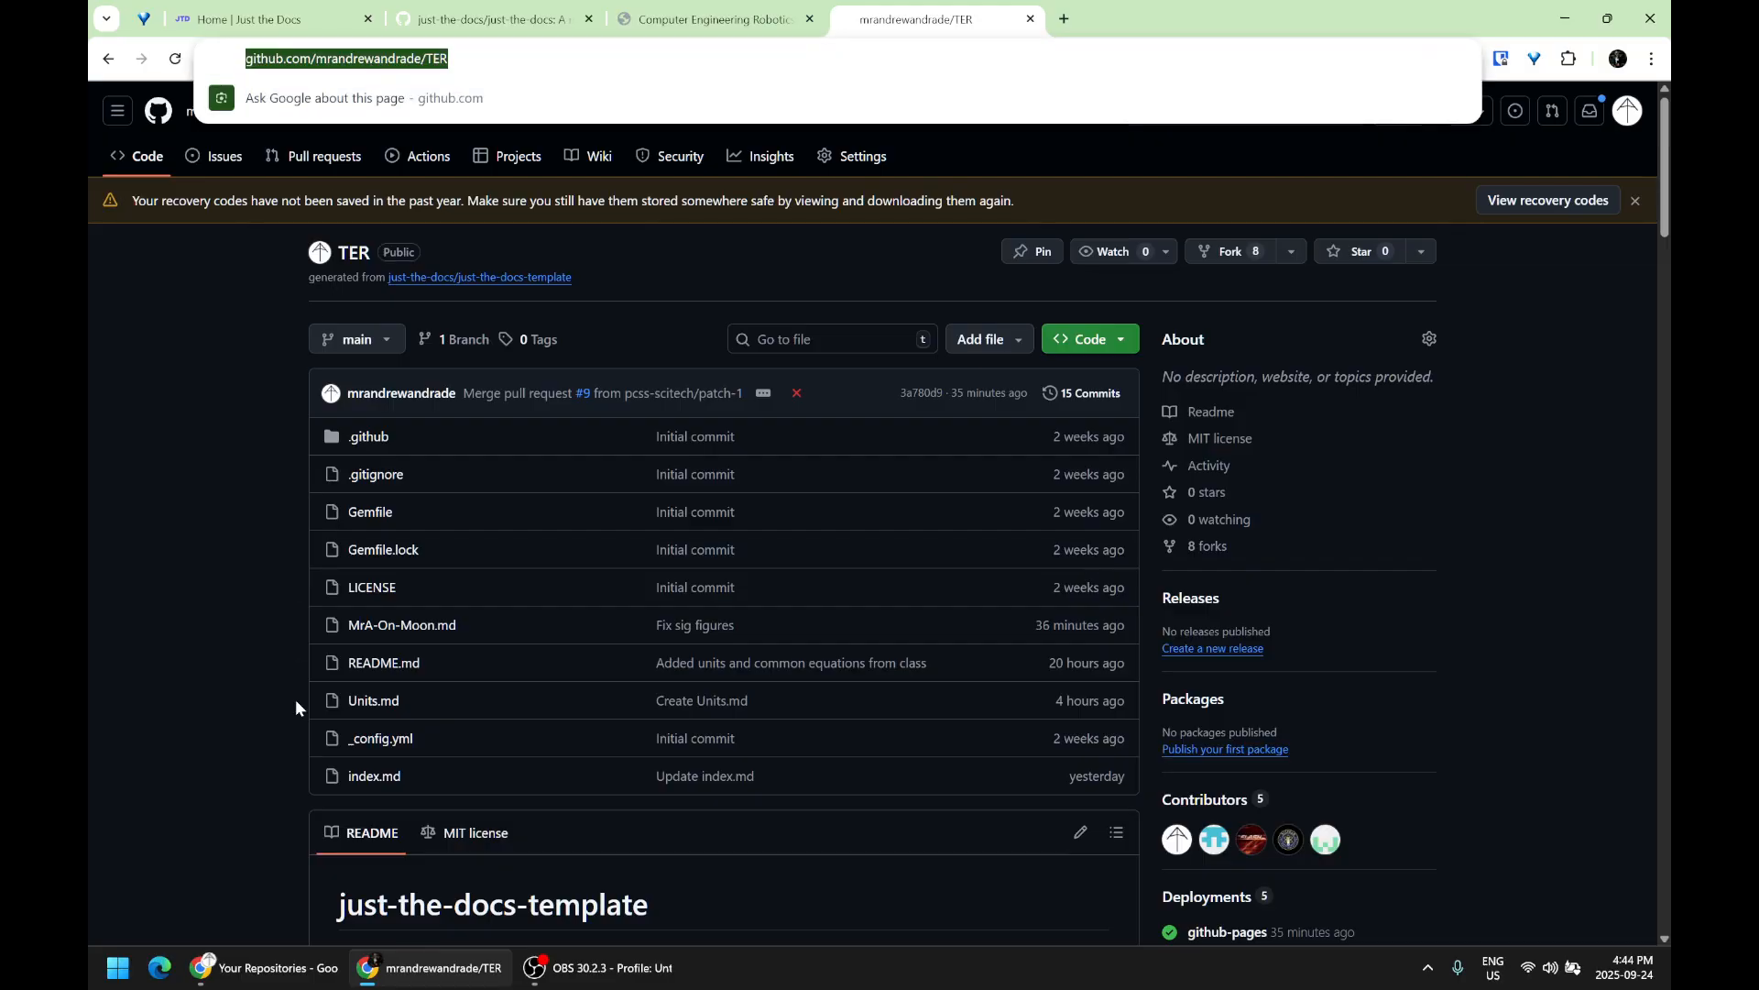
left_click(266, 968)
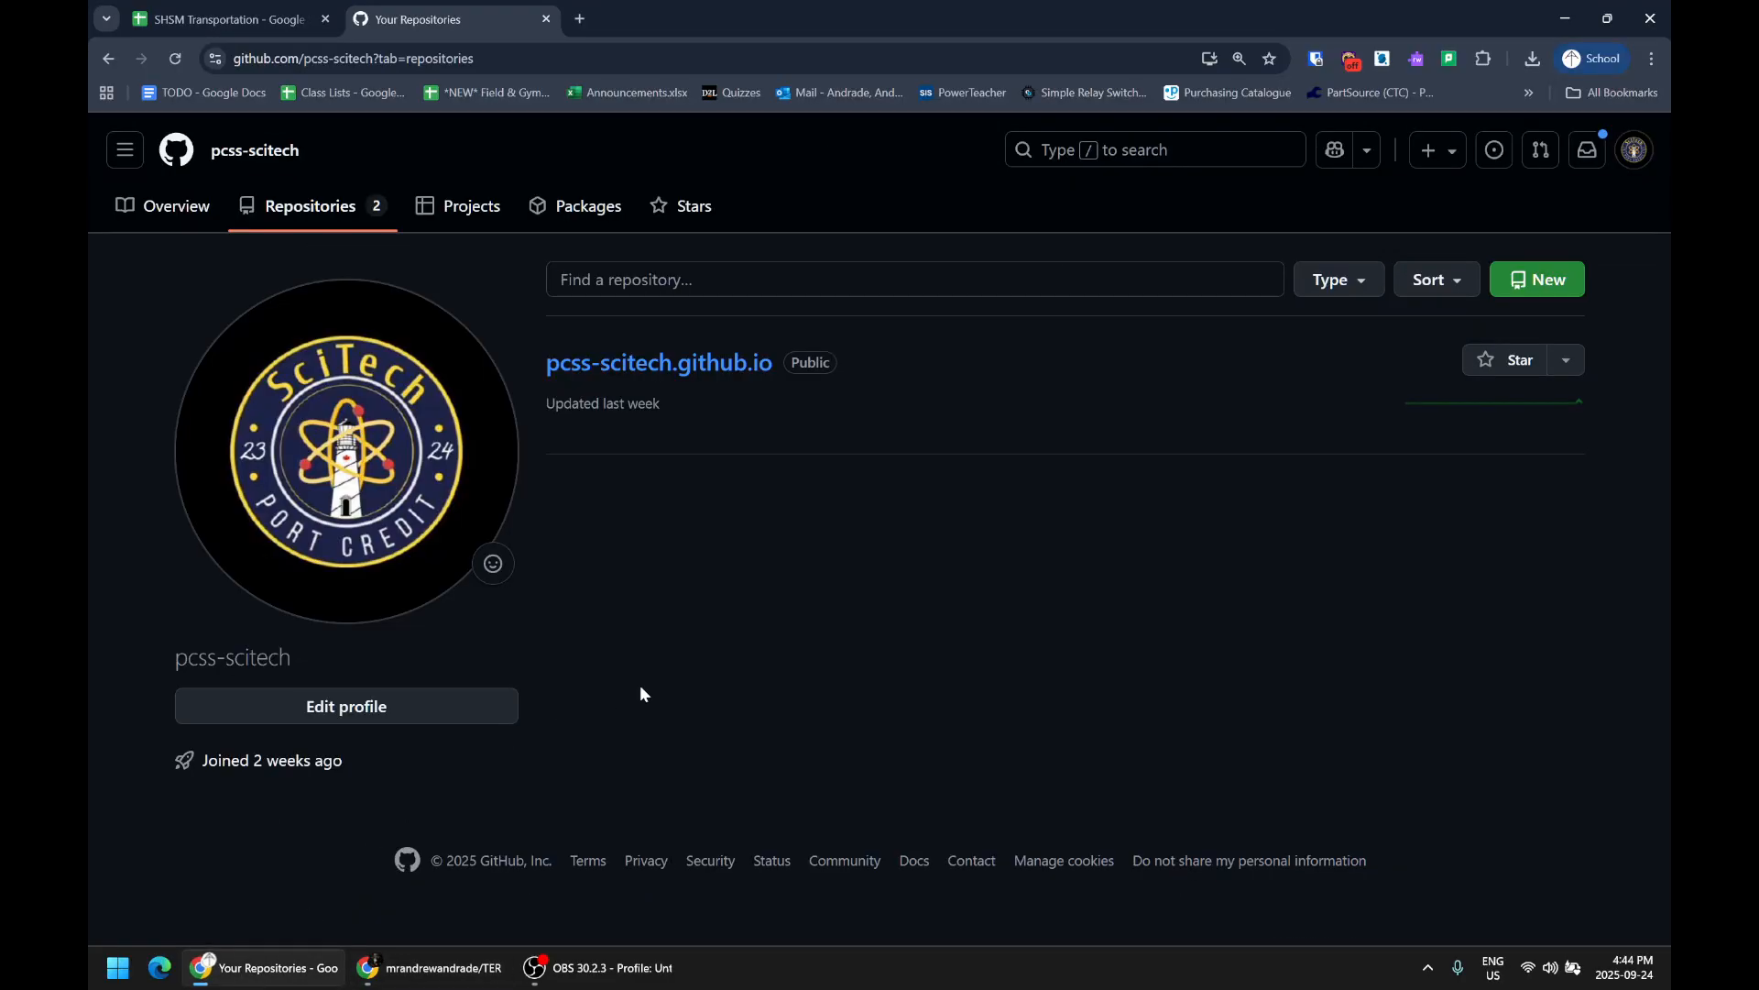
key("ctrl+t")
key("ctrl+v")
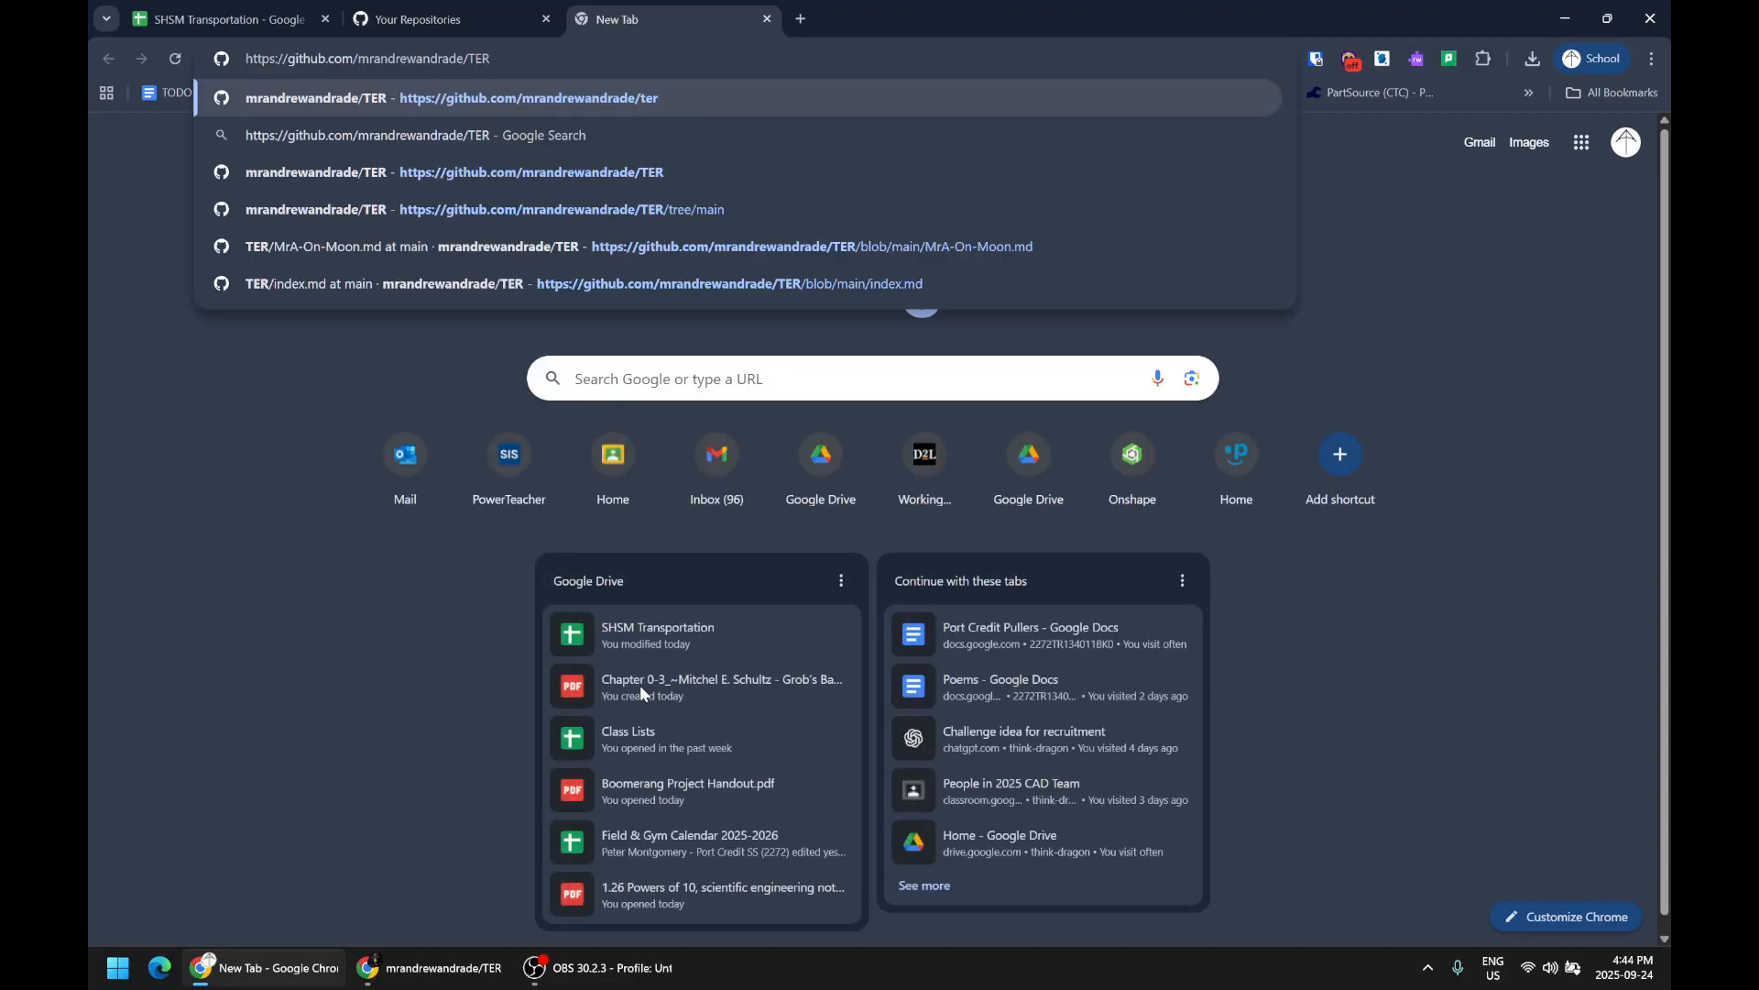
key("Return")
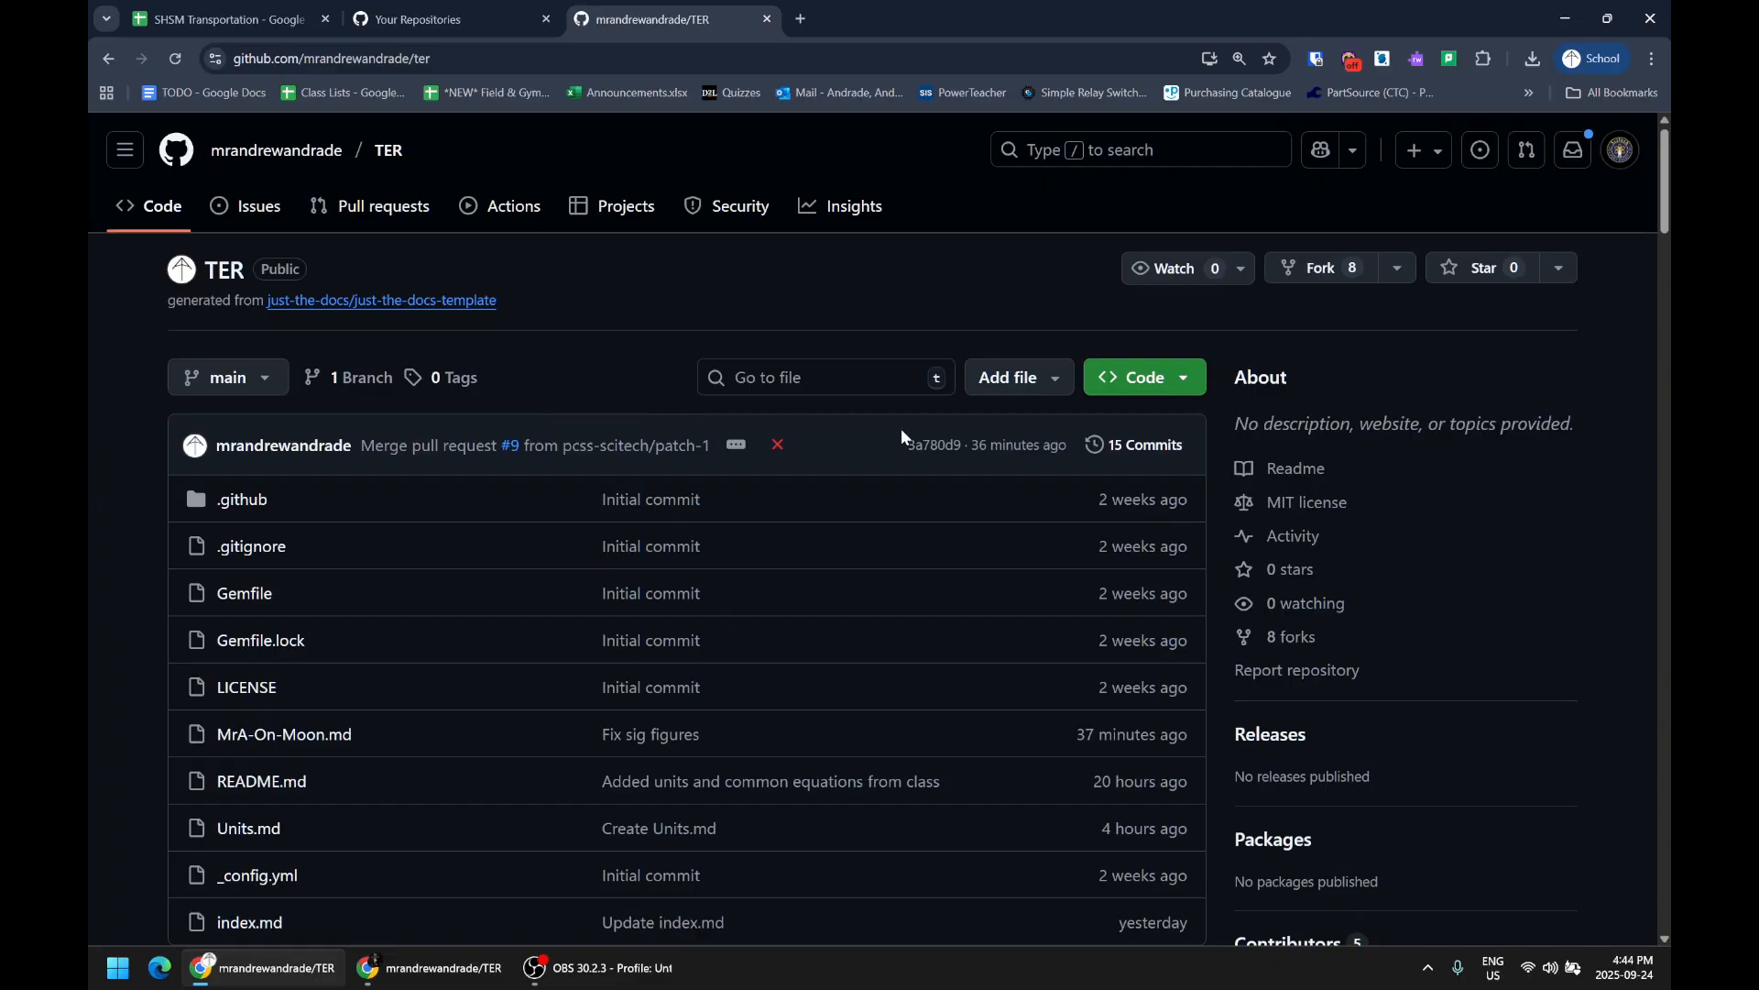
left_click(1300, 273)
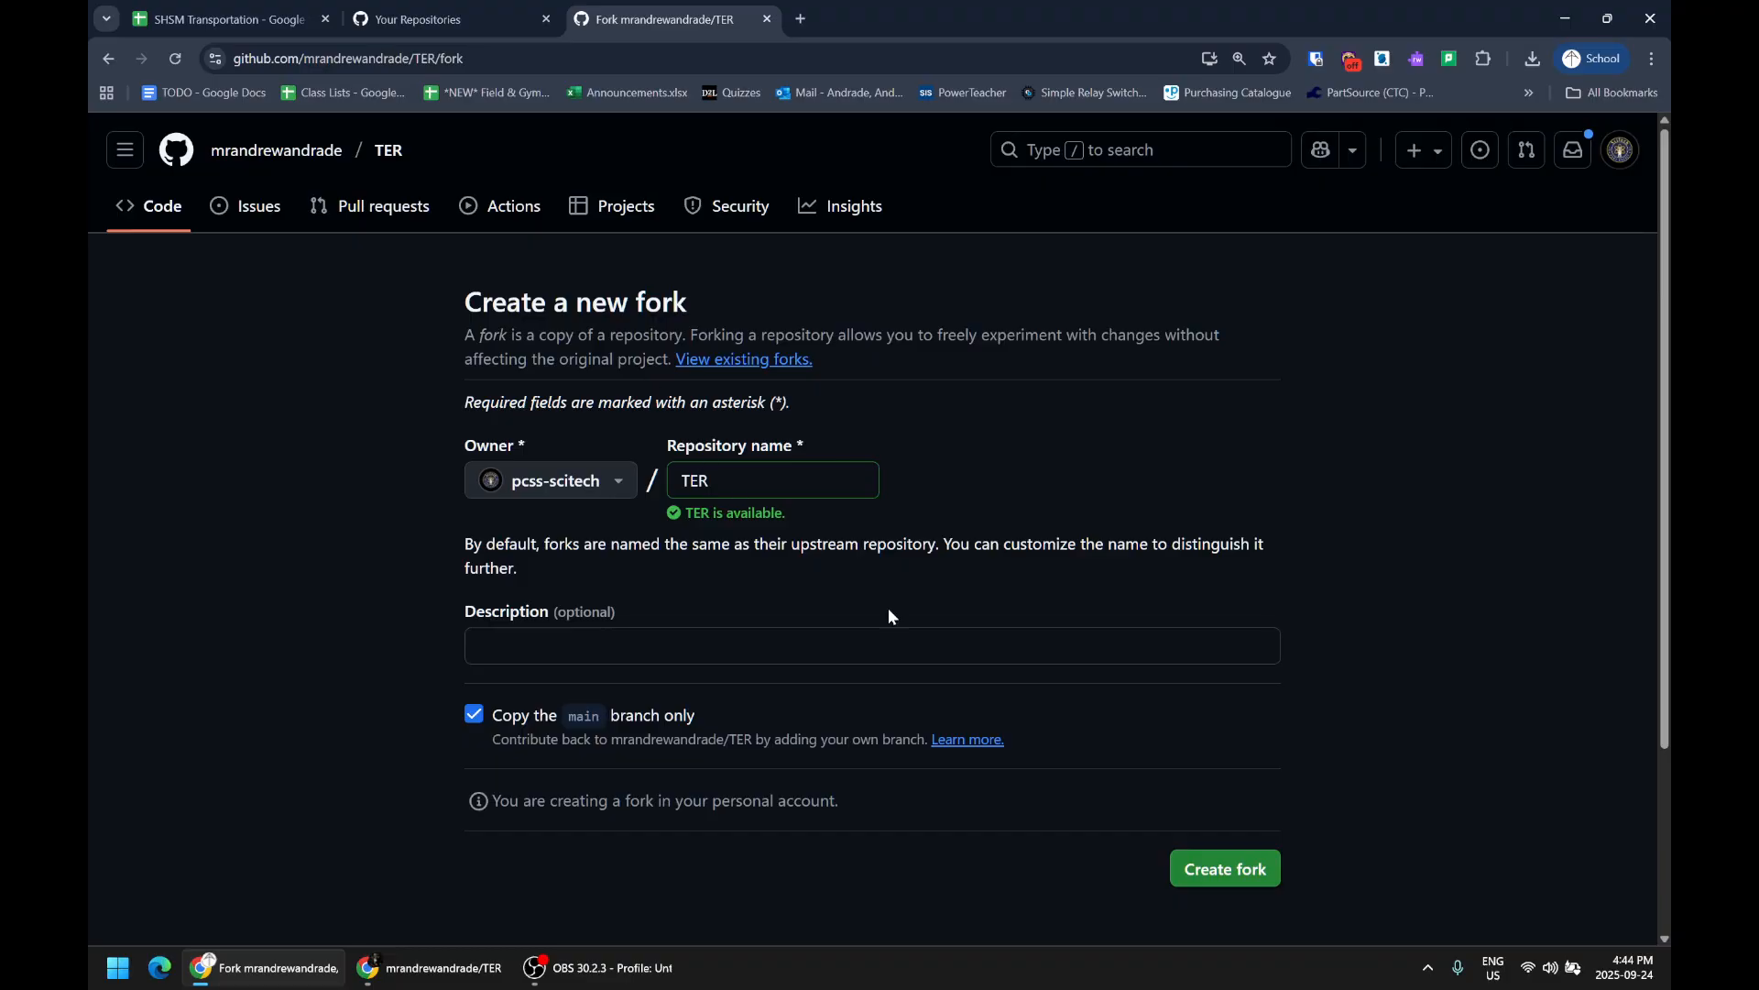
left_click(1220, 871)
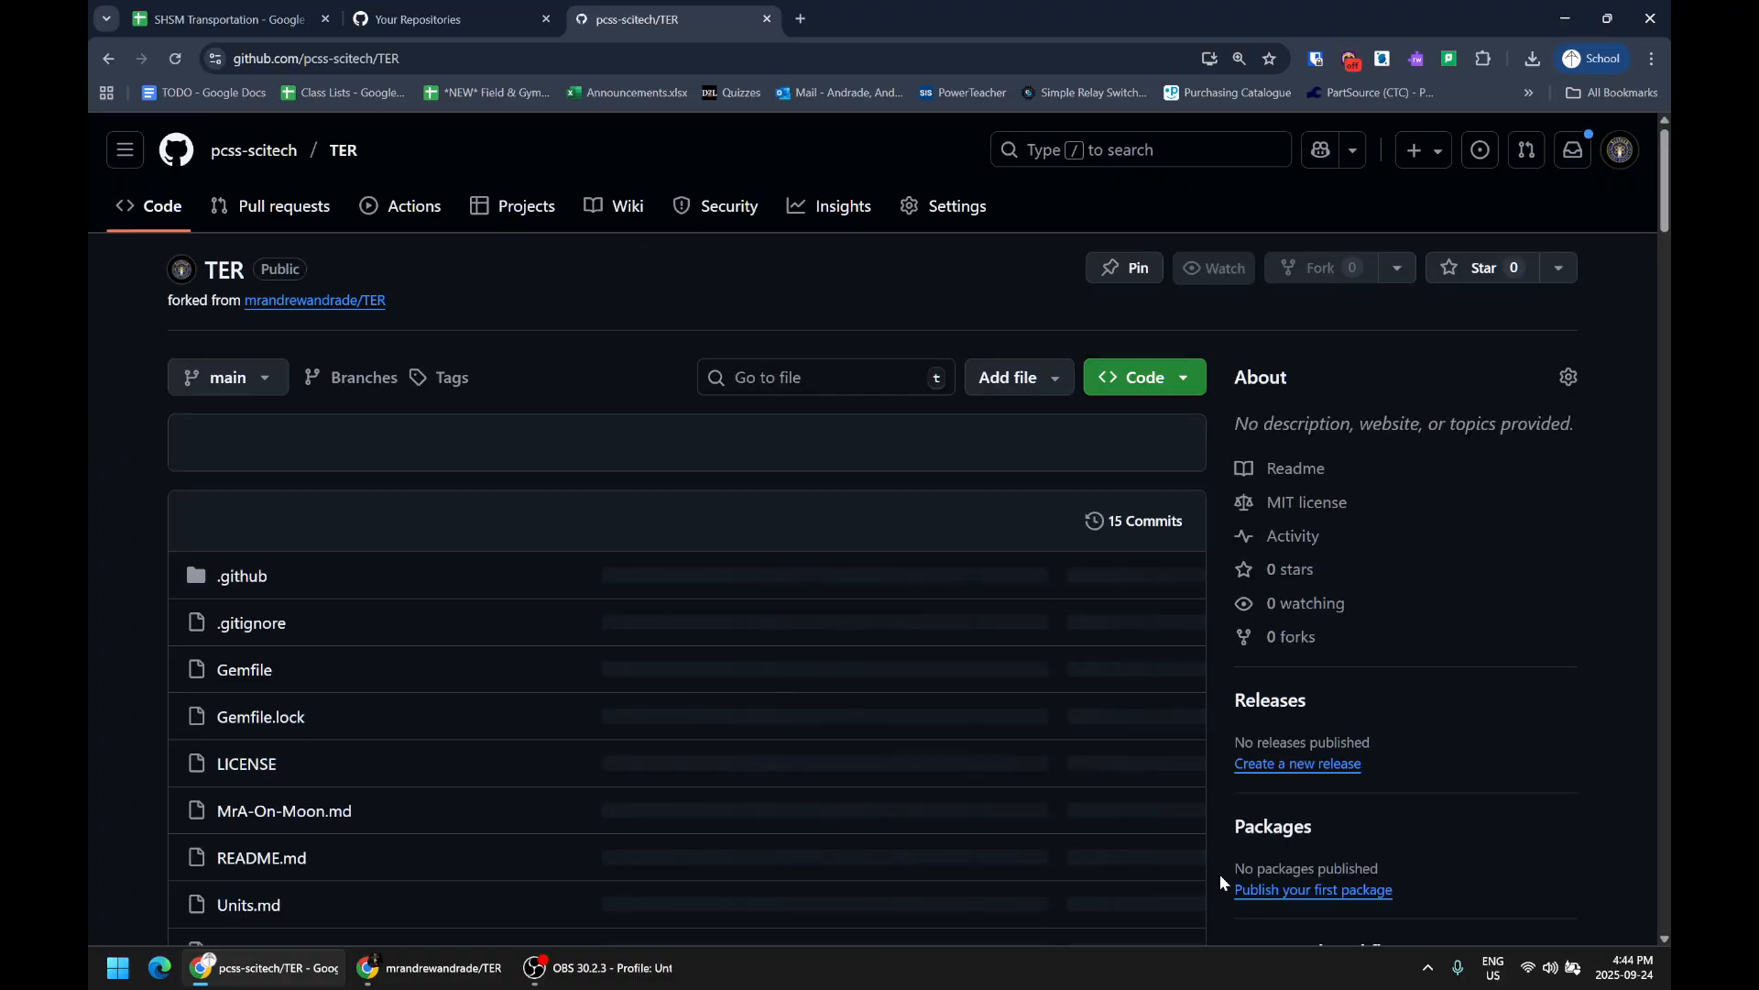
- Open the index.md file of the forked TER repository for editing
scroll(744, 640, "down", 4)
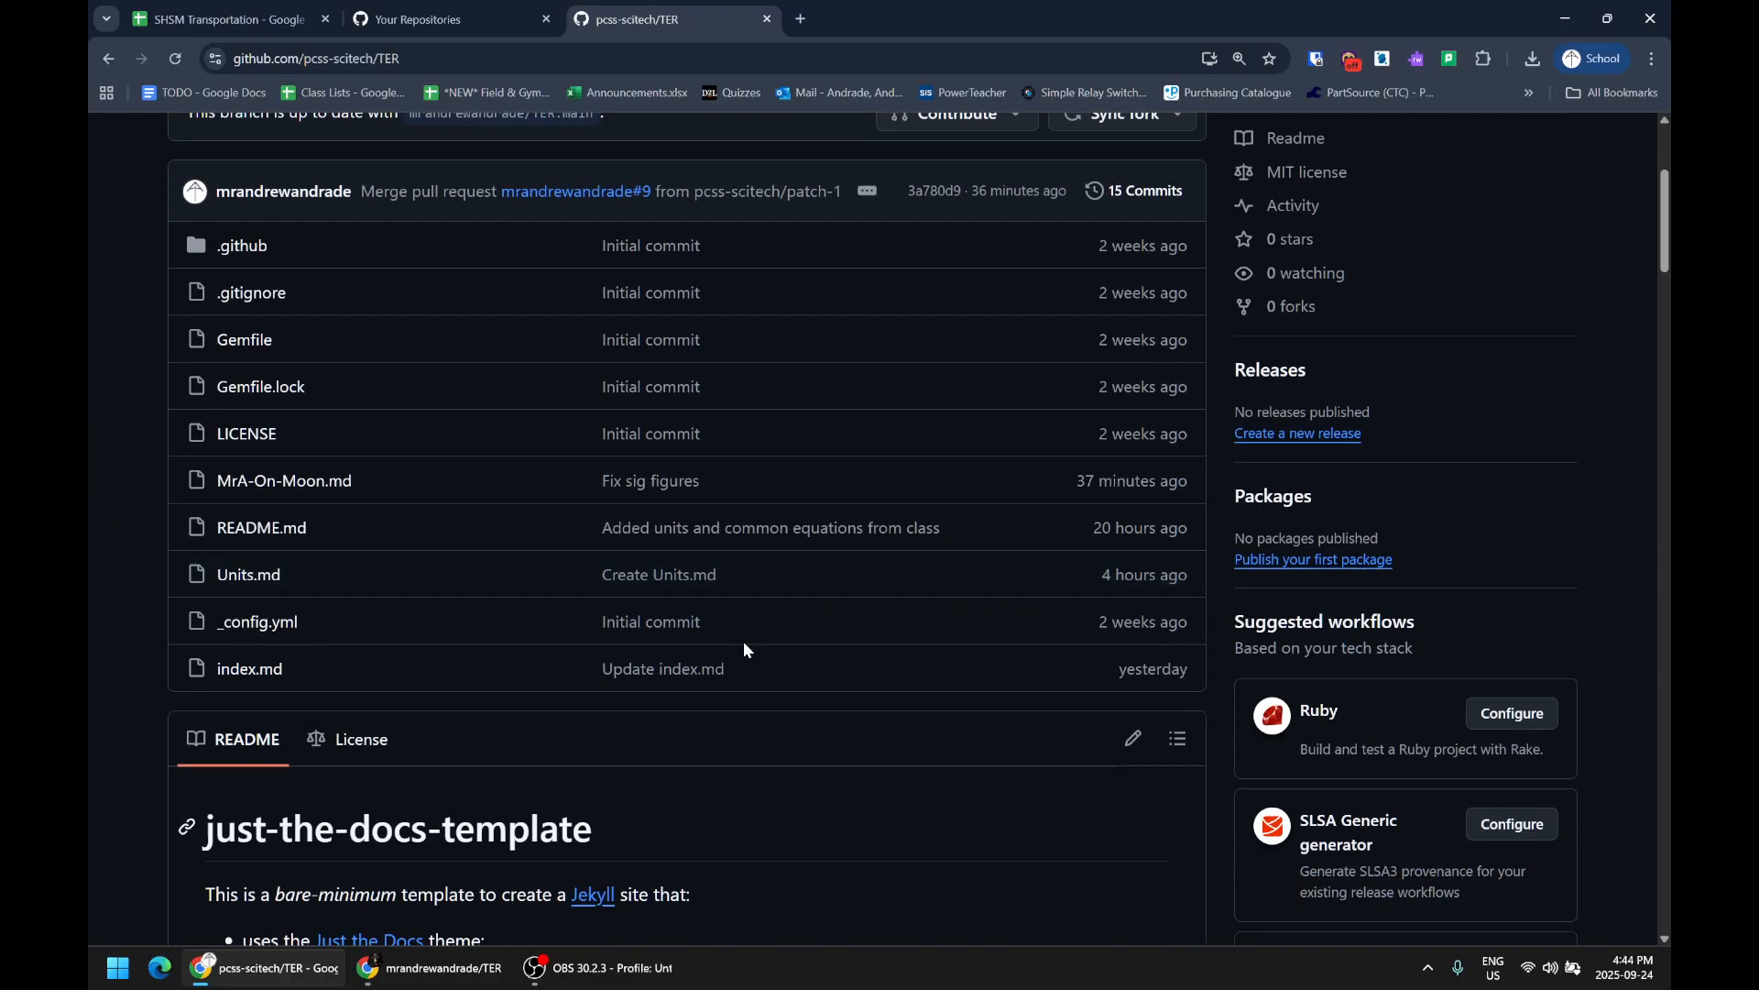
scroll(442, 524, "up", 1)
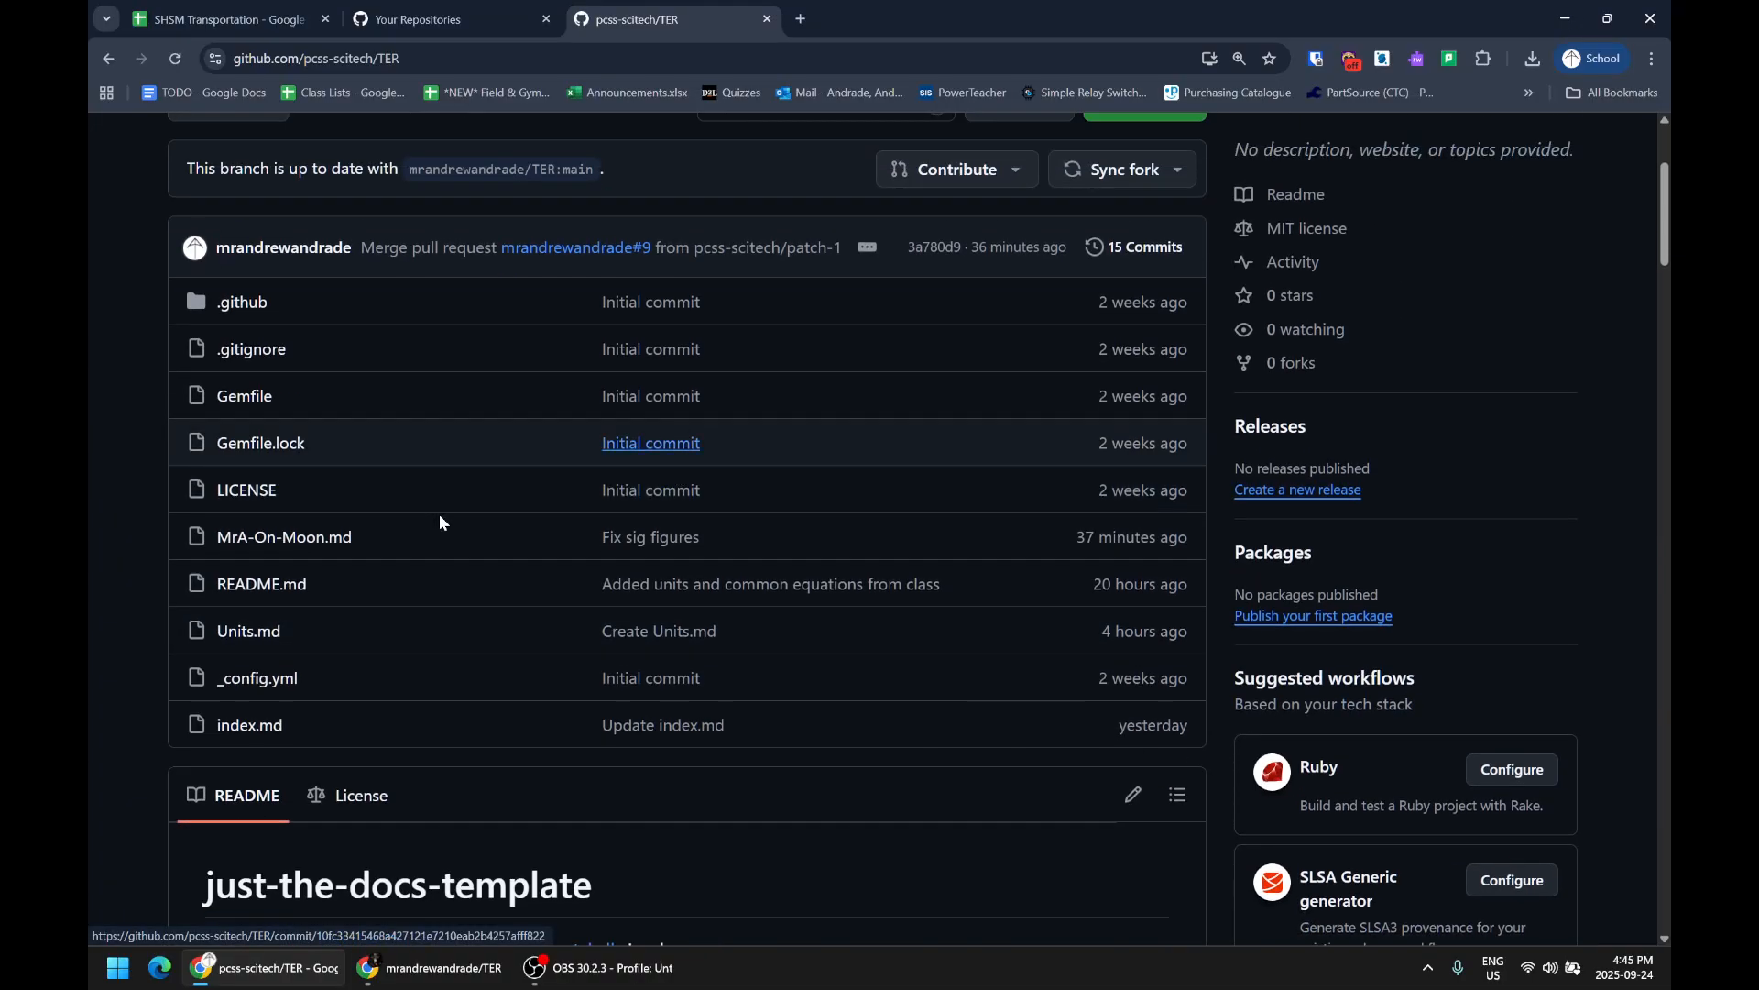
left_click(240, 733)
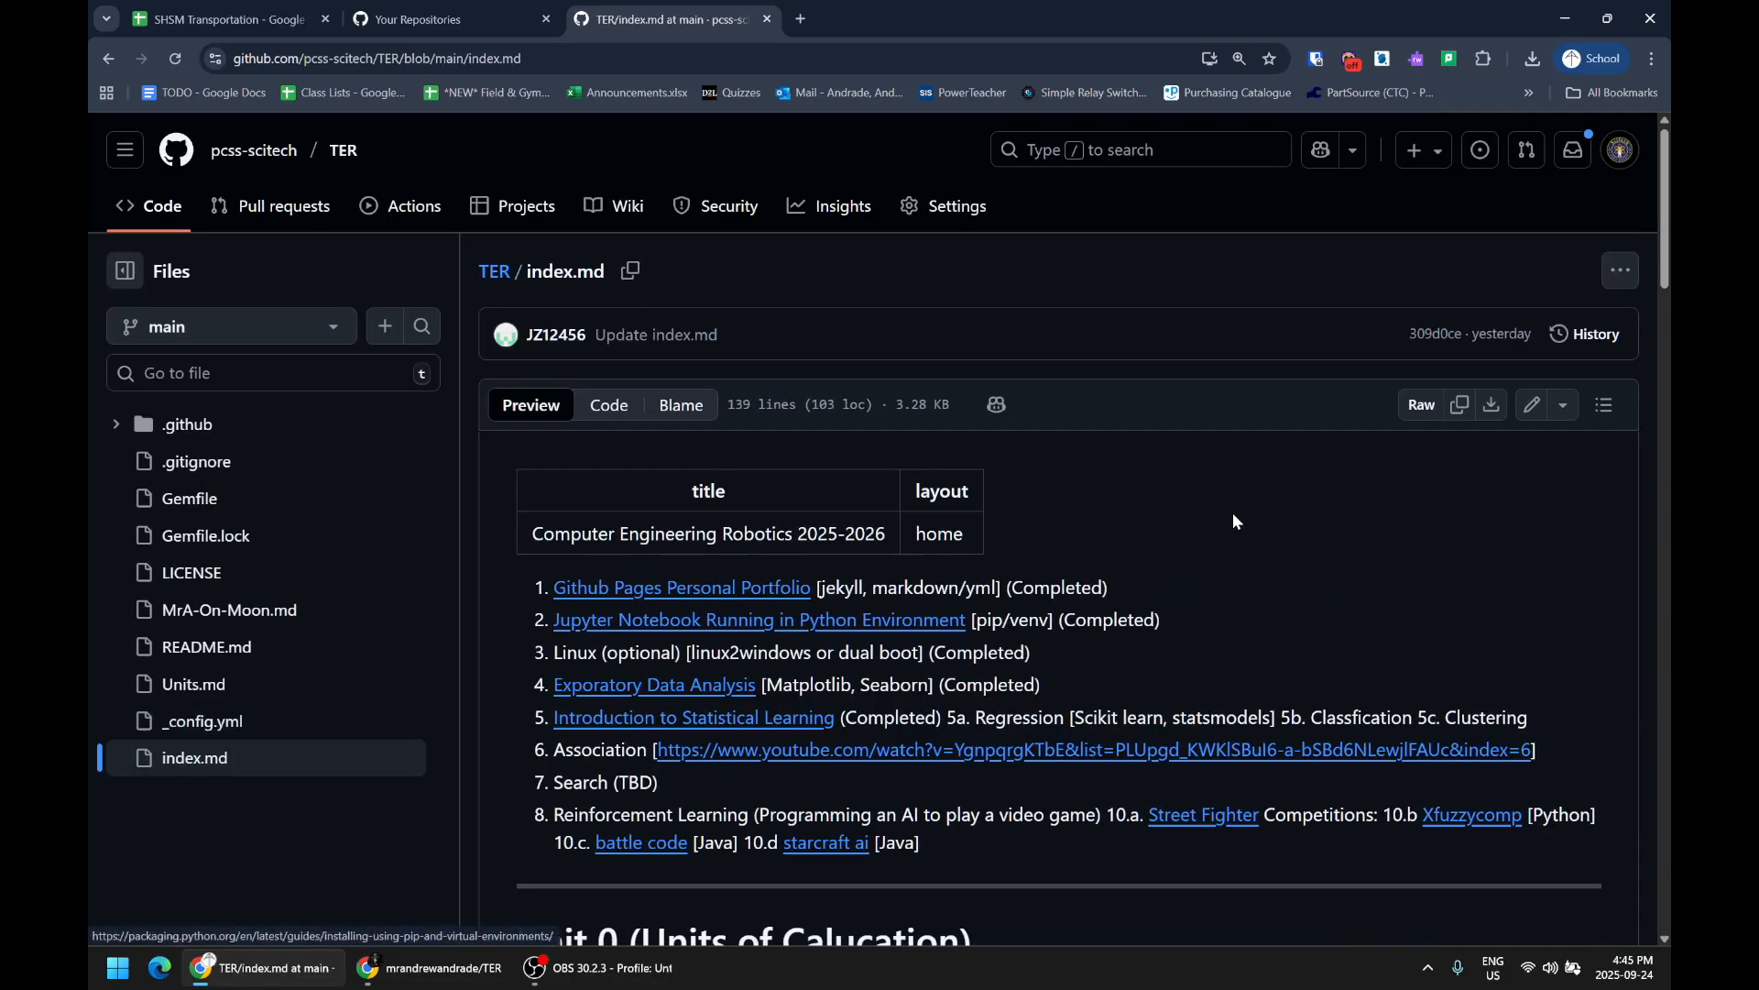
left_click(1533, 406)
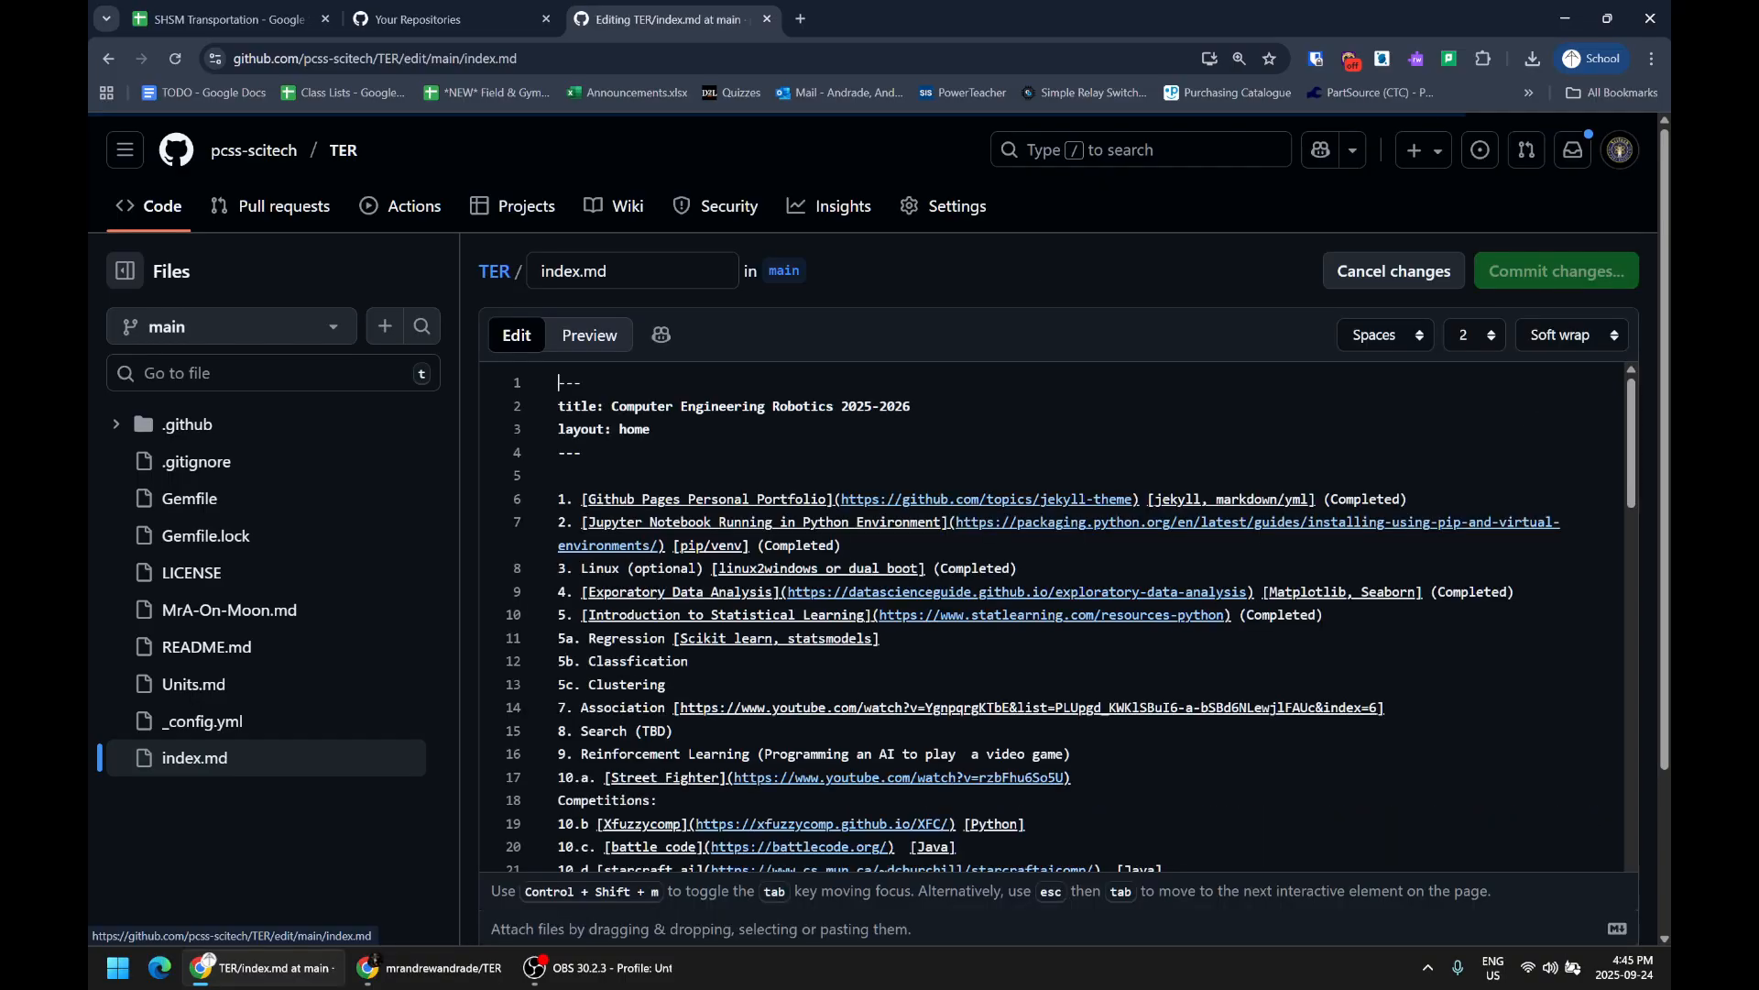
- Correct the misspelled word in the Unit 0 heading so it reads "Unit 0 (Units of Calculation)"
scroll(1532, 422, "down", 2)
scroll(1033, 613, "down", 2)
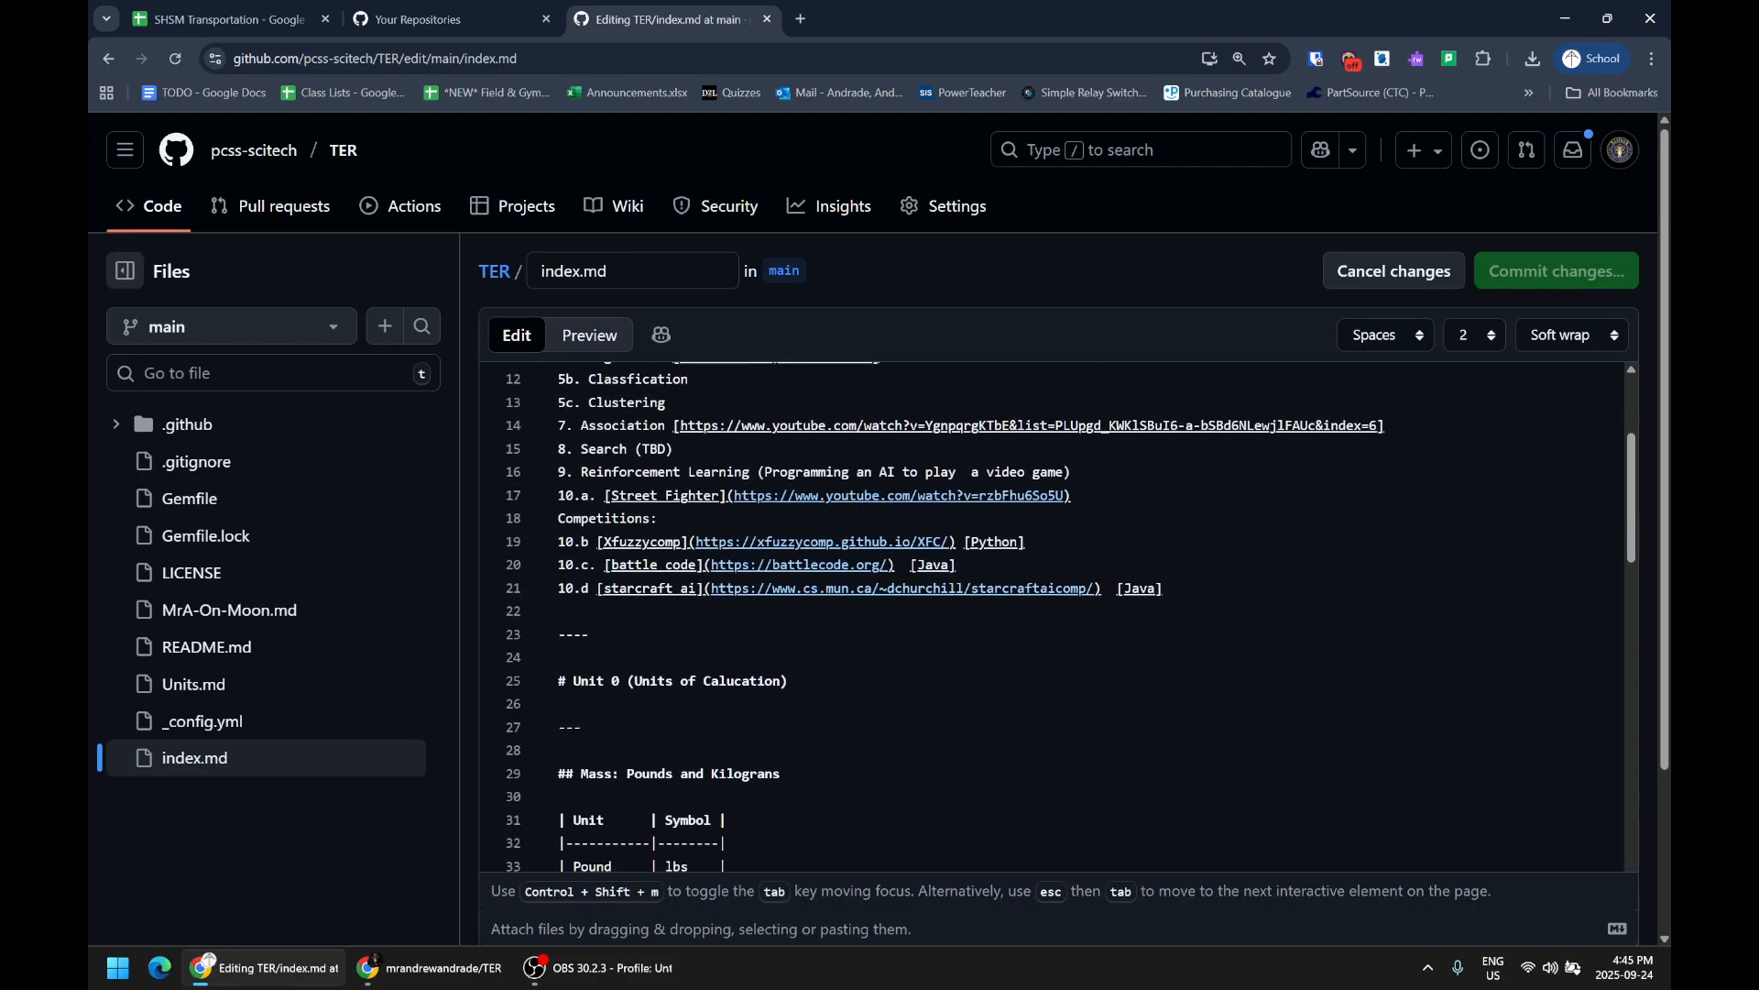
double_click(741, 681)
key("Left")
key("Right")
key("Right")
key("Right")
type("c")
key("Right")
key("Right")
key("BackSpace")
type("l")
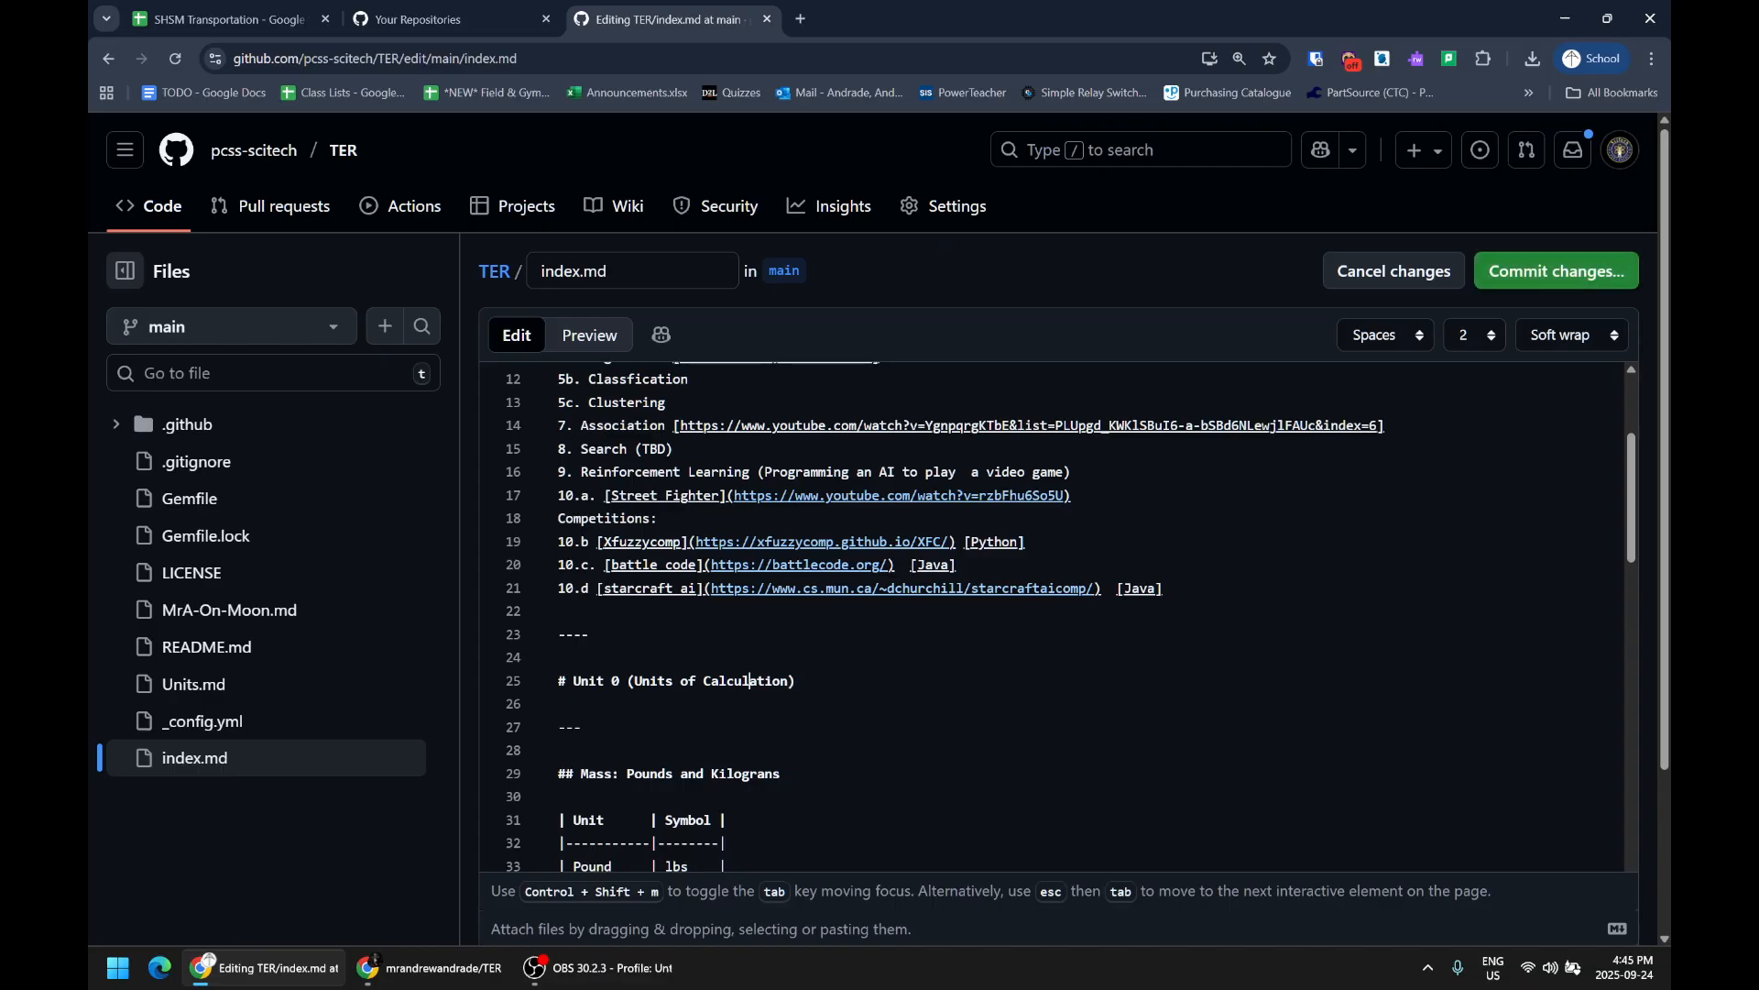
- Prefix the "How Much Does a 190 lb Man Weigh on the Moon?" heading with "0.1 Q: "
scroll(1052, 616, "down", 3)
left_click(676, 685)
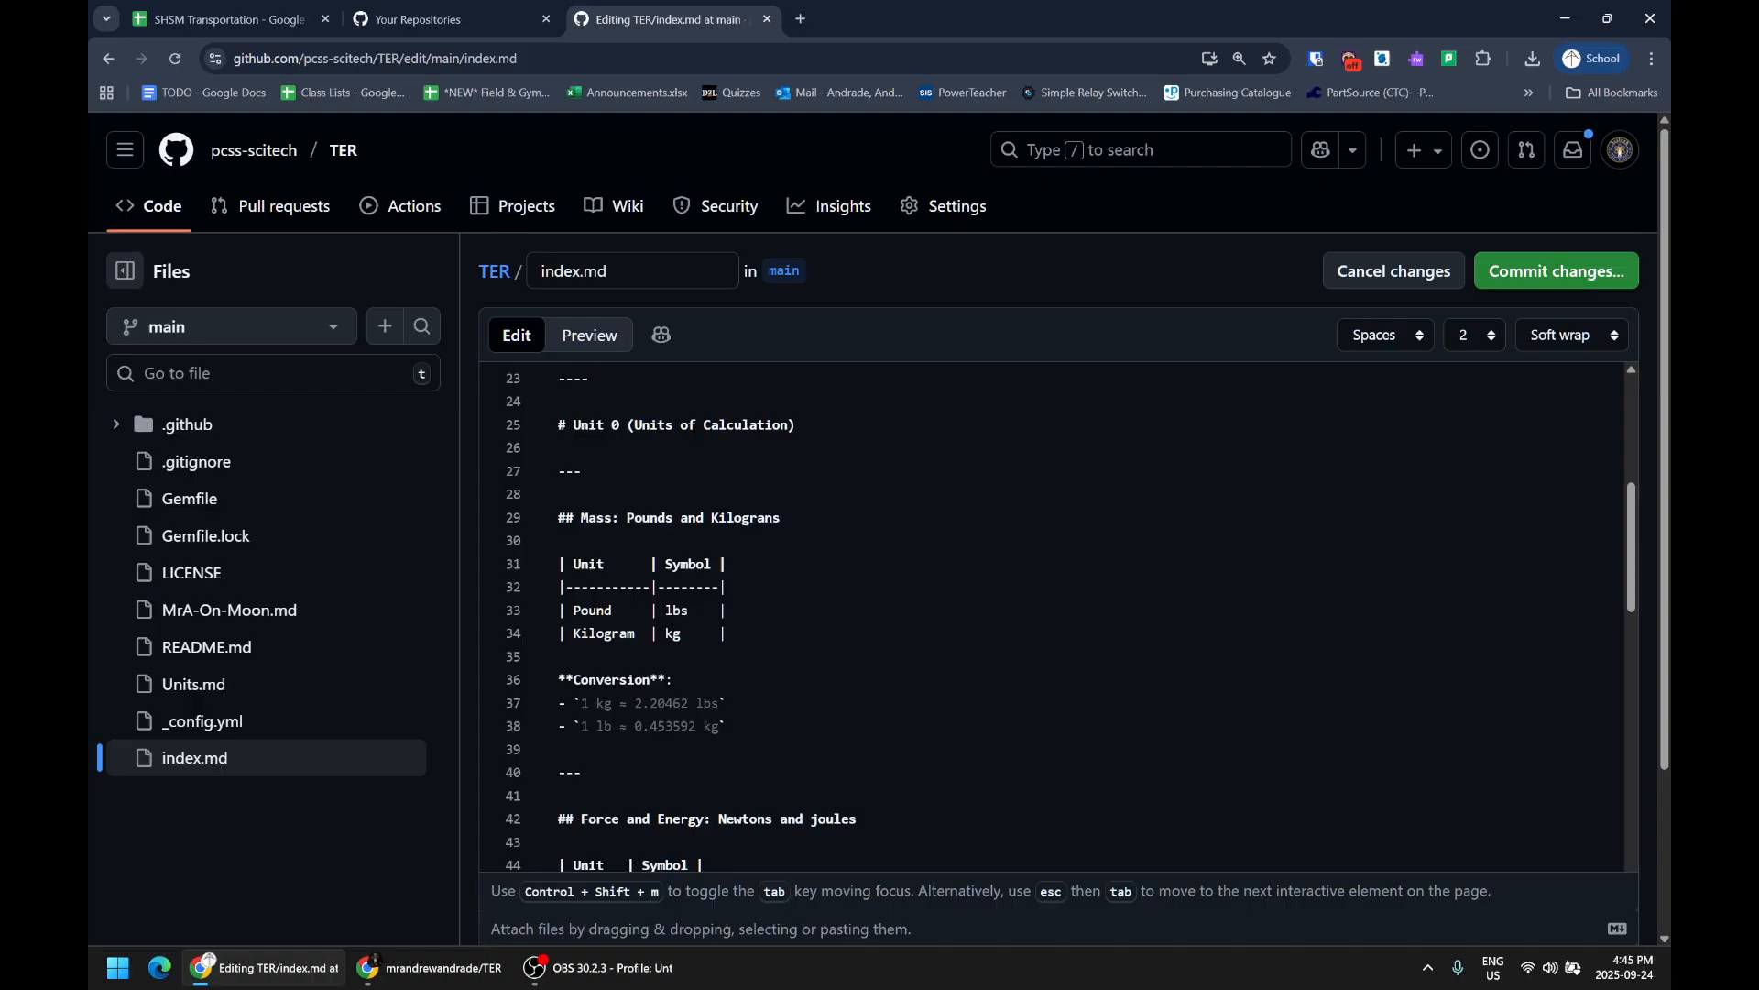
left_click_drag(558, 425, 567, 425)
scroll(1052, 616, "down", 8)
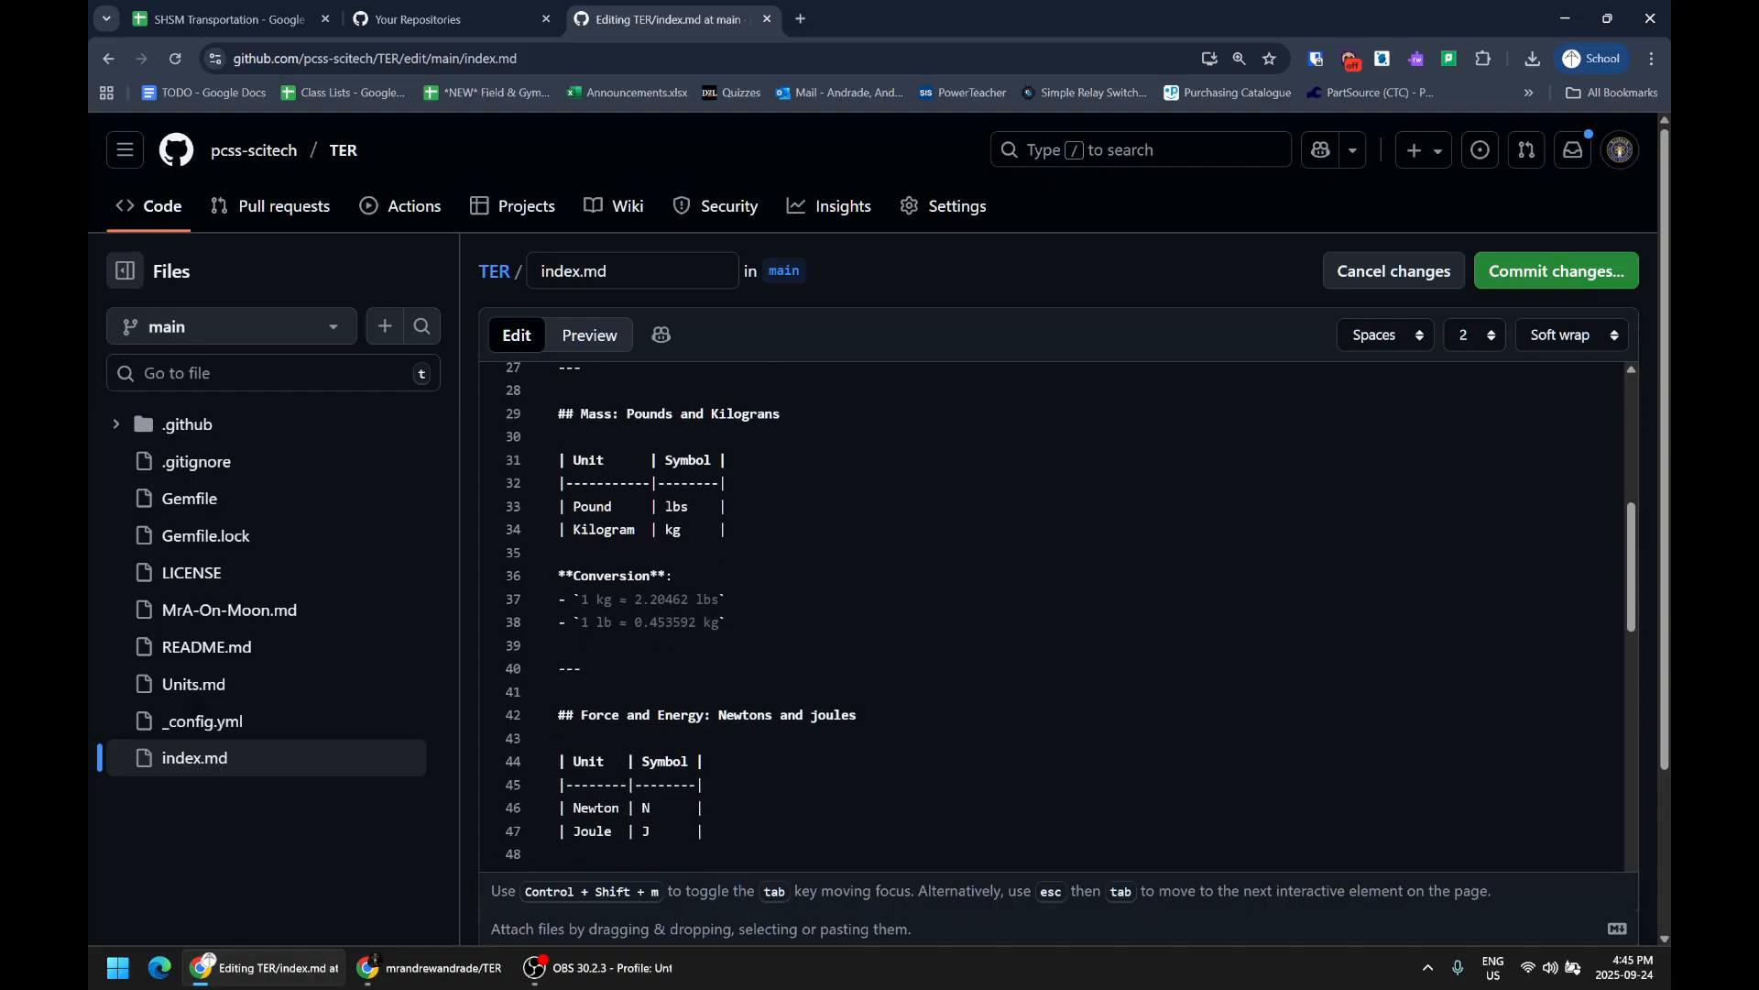
scroll(1052, 615, "down", 5)
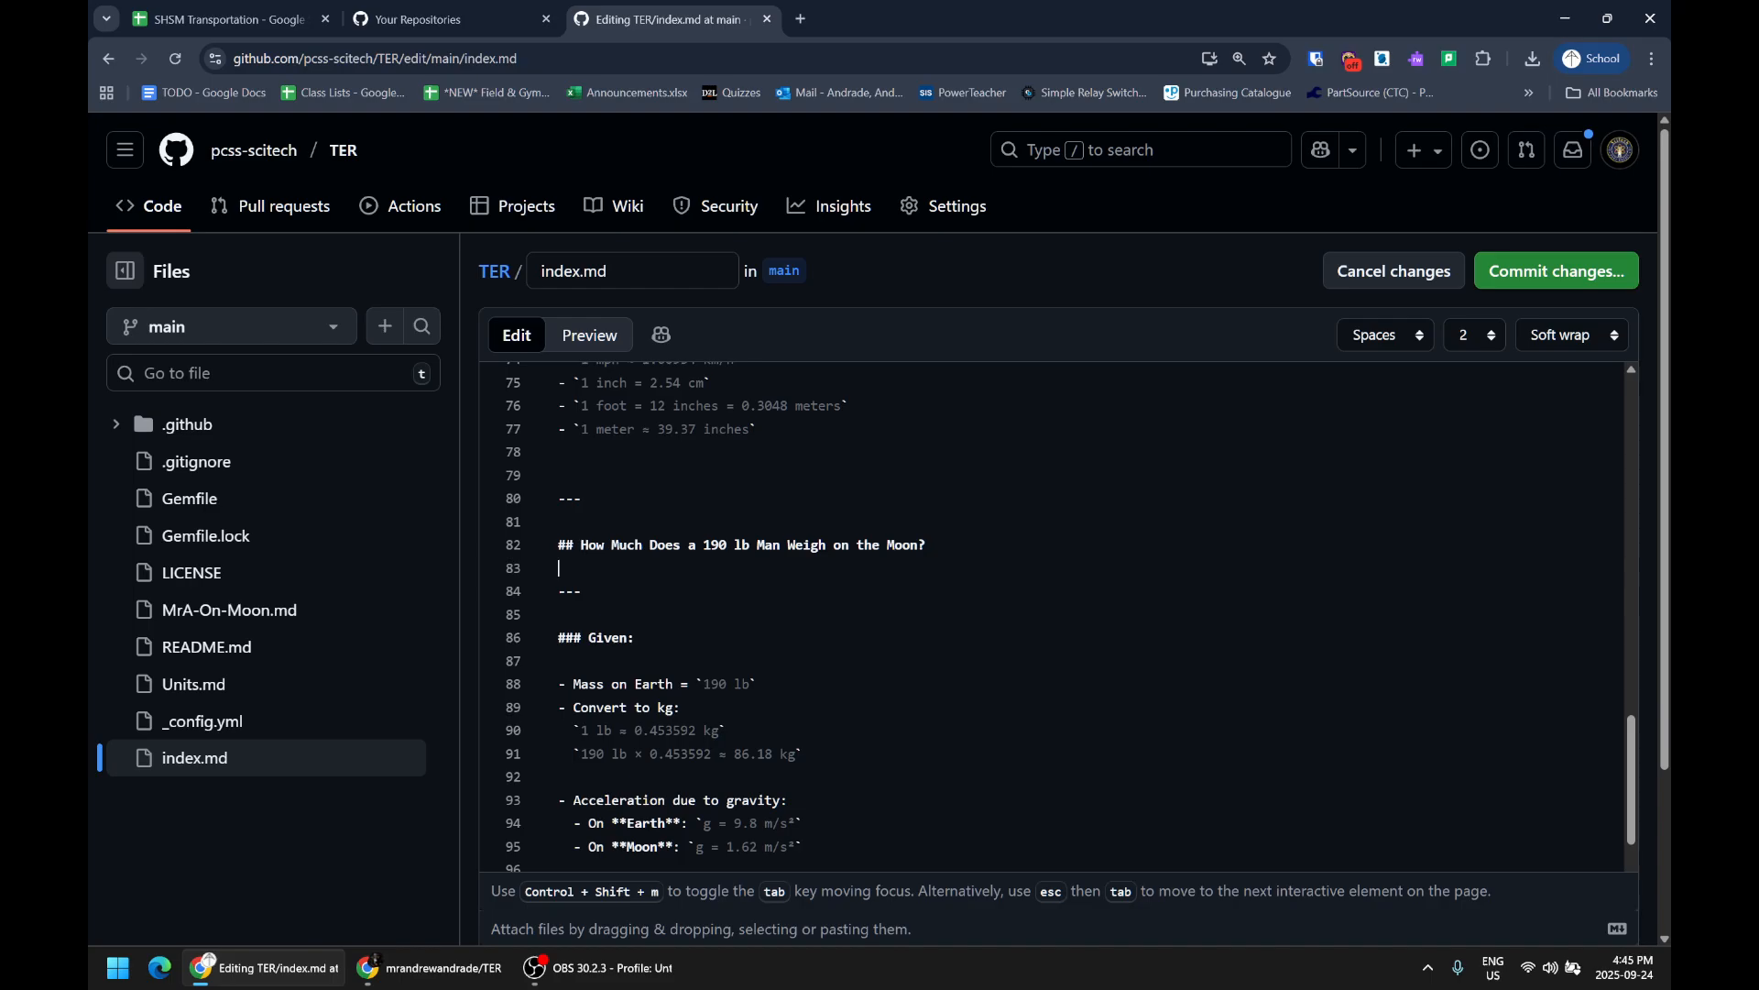
type("d0")
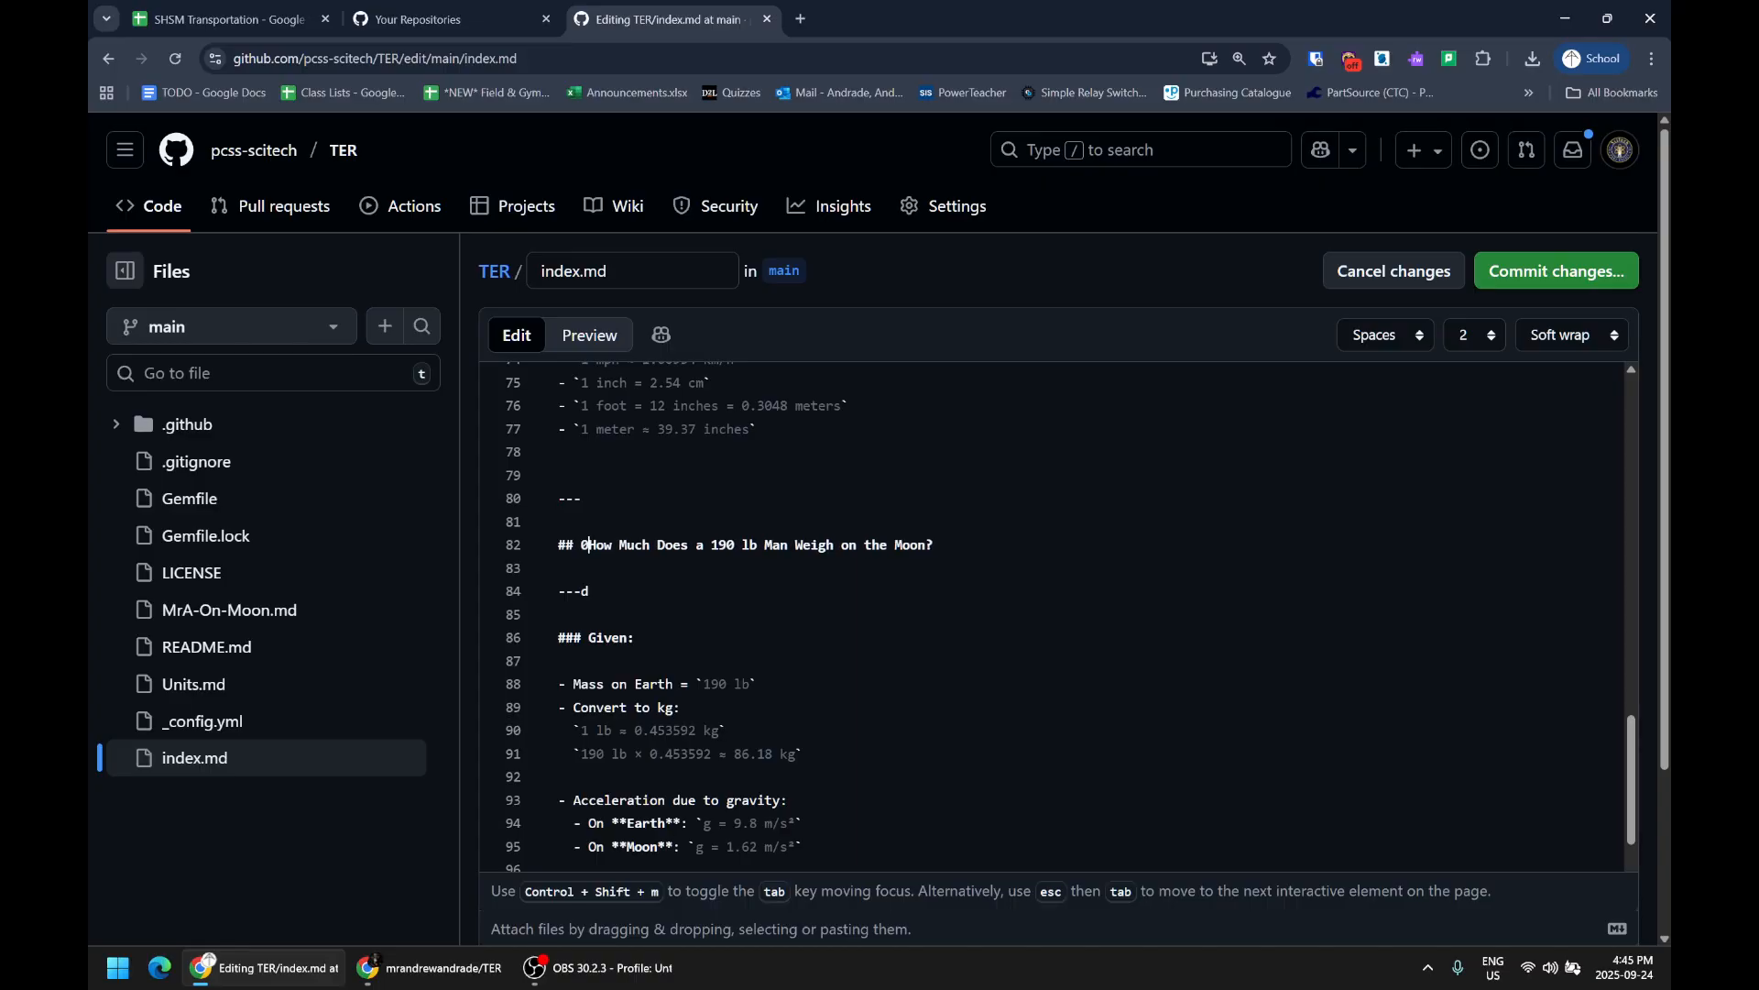
type(".1 ")
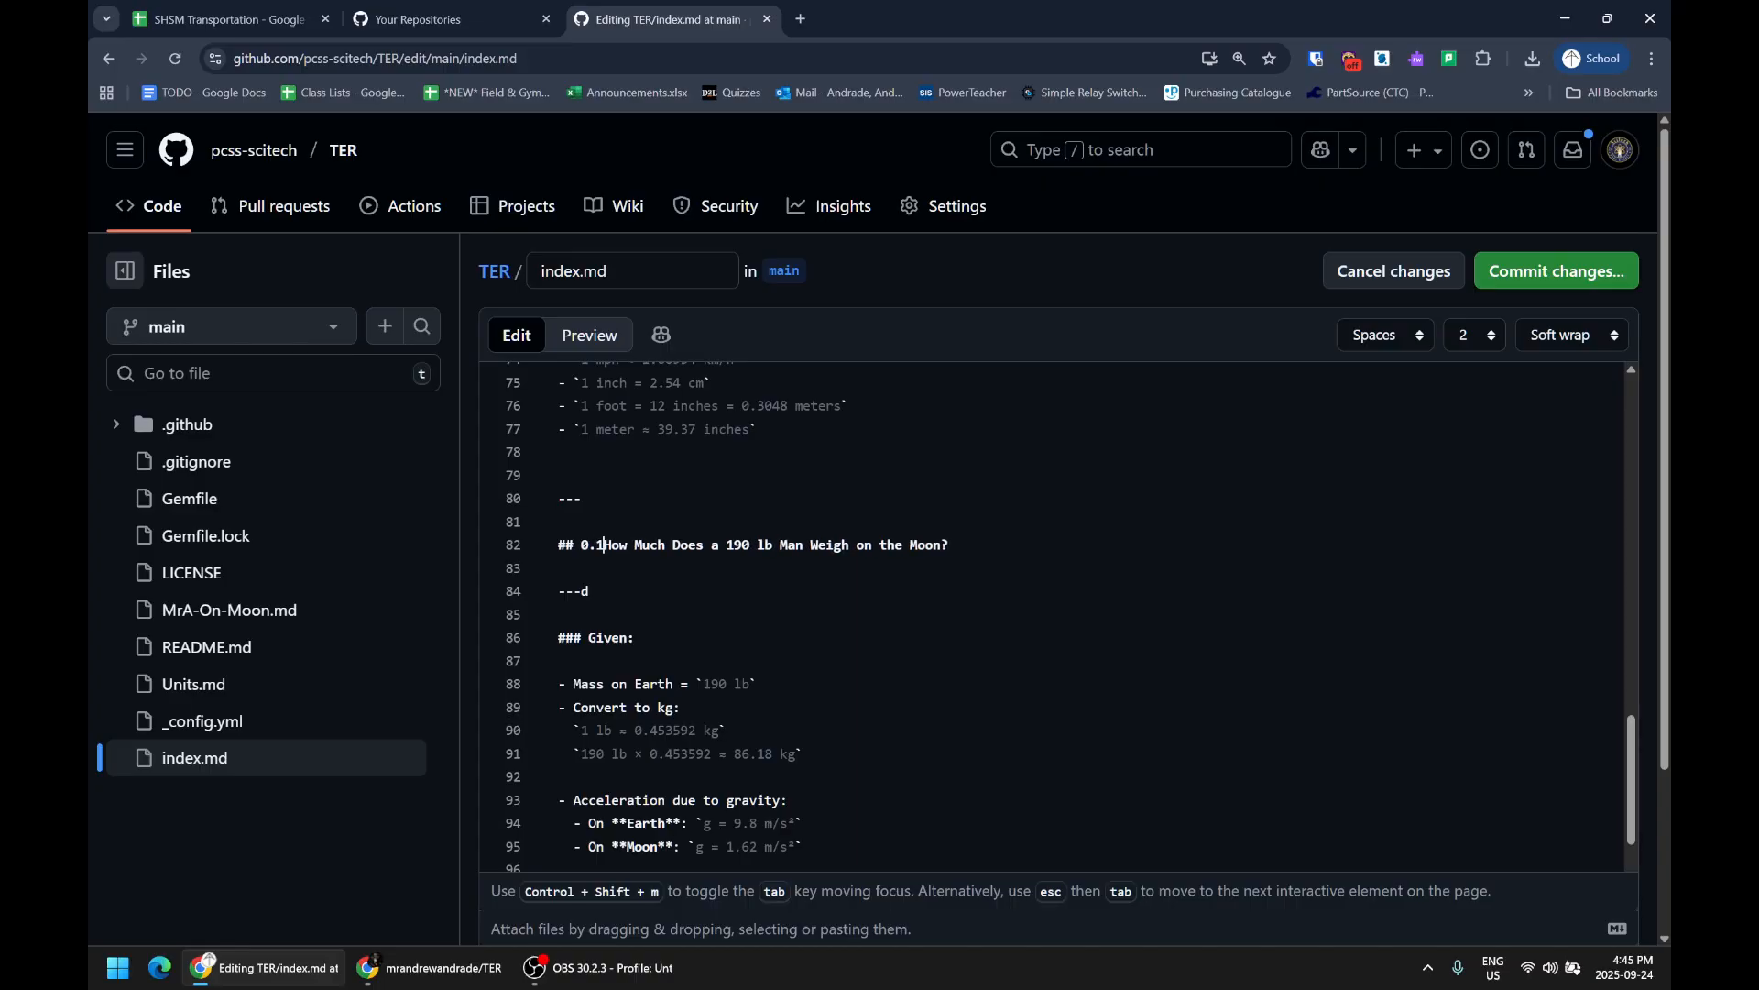
type("Q:")
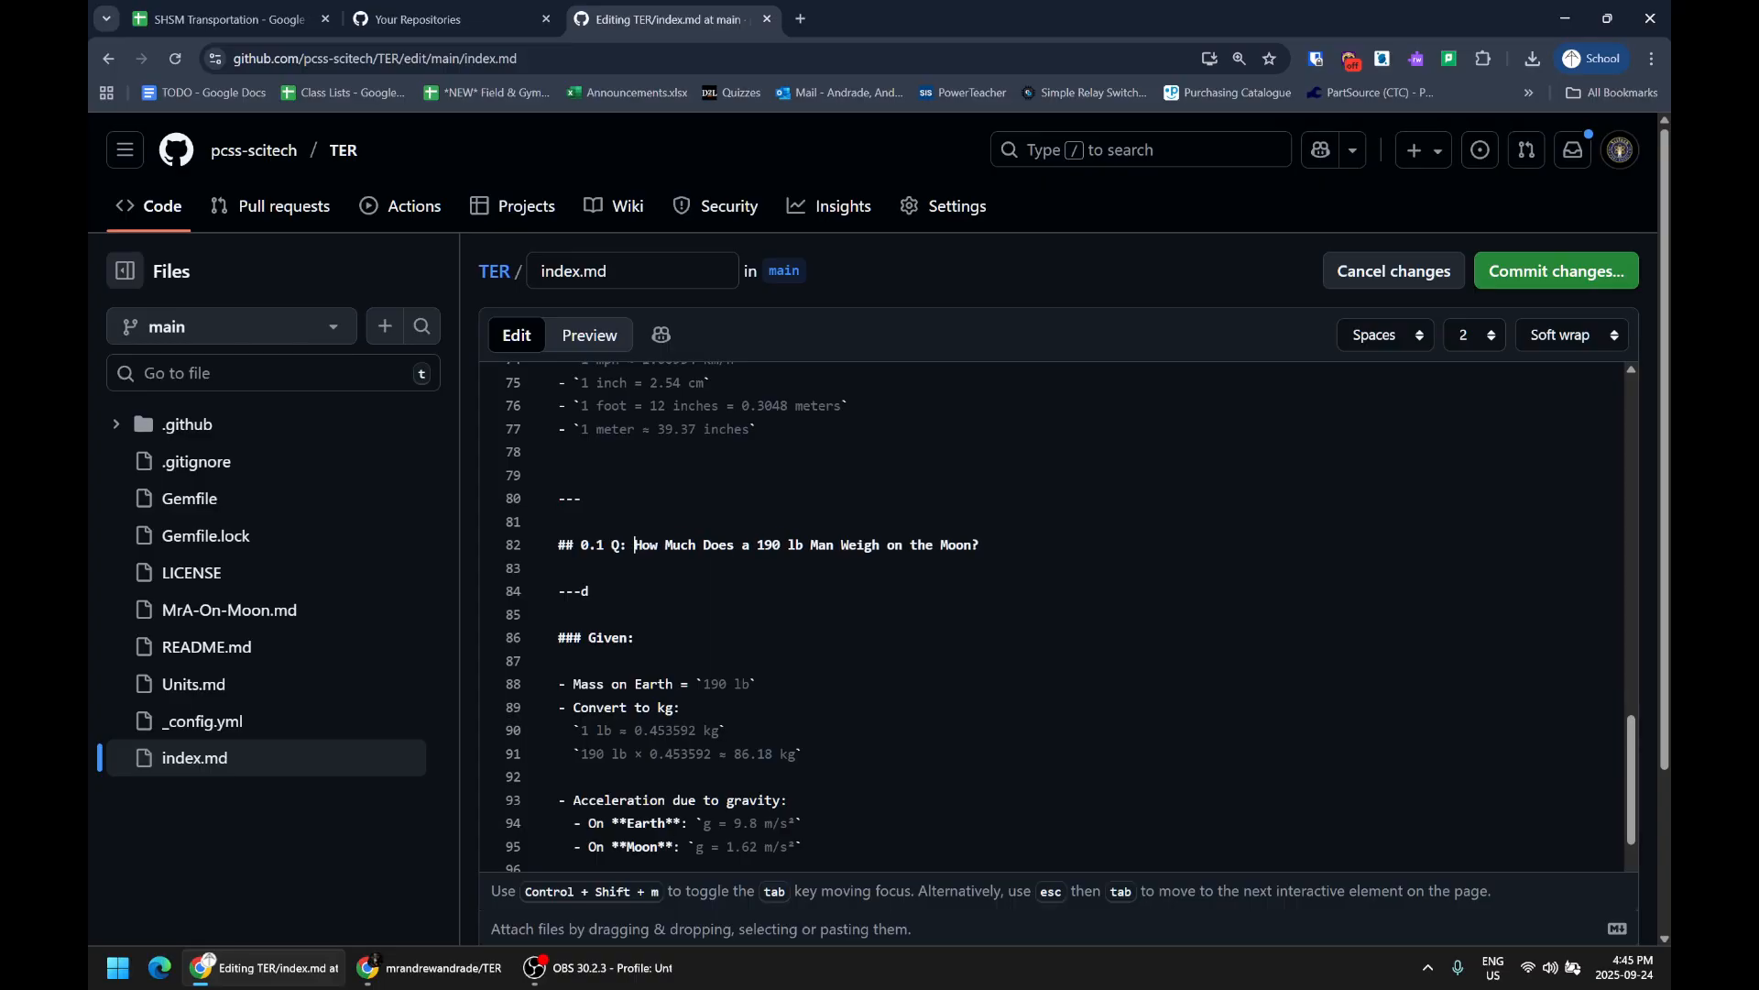
- Below the Moon calculation under Solve, add "Because the input in 190 lbs and not 190. lbs, we must use 2 significant digits so the answer is:"
scroll(1054, 614, "down", 4)
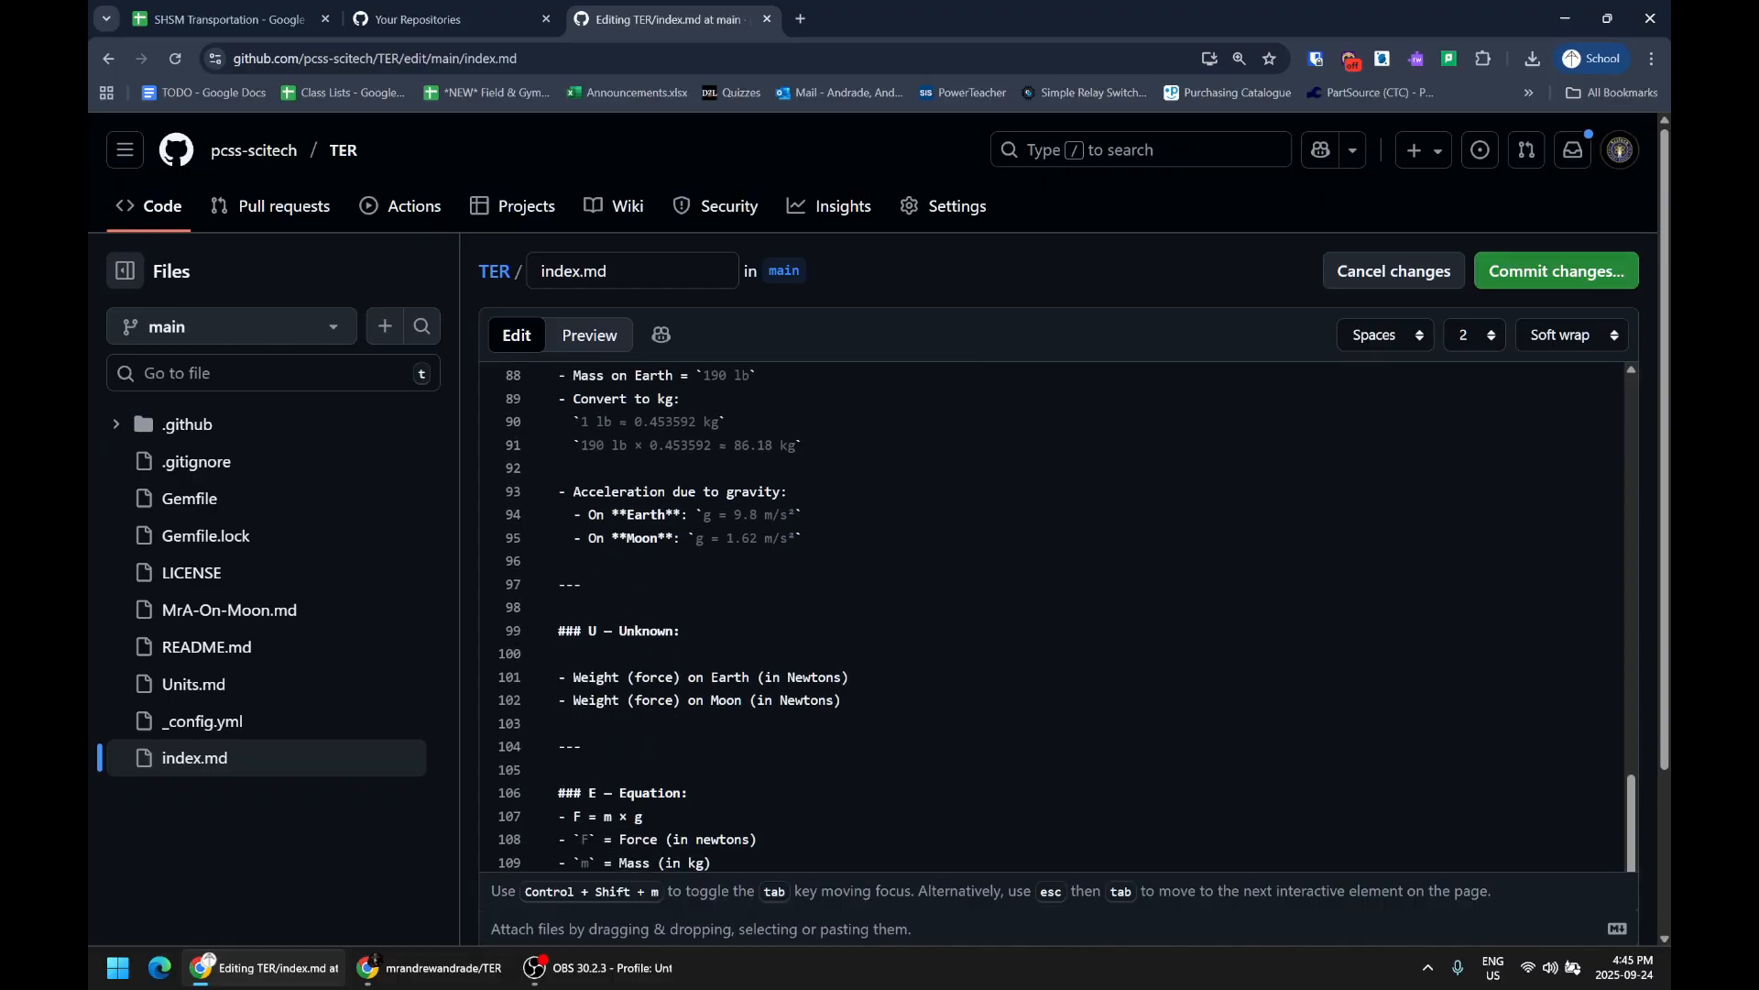
scroll(1053, 614, "down", 7)
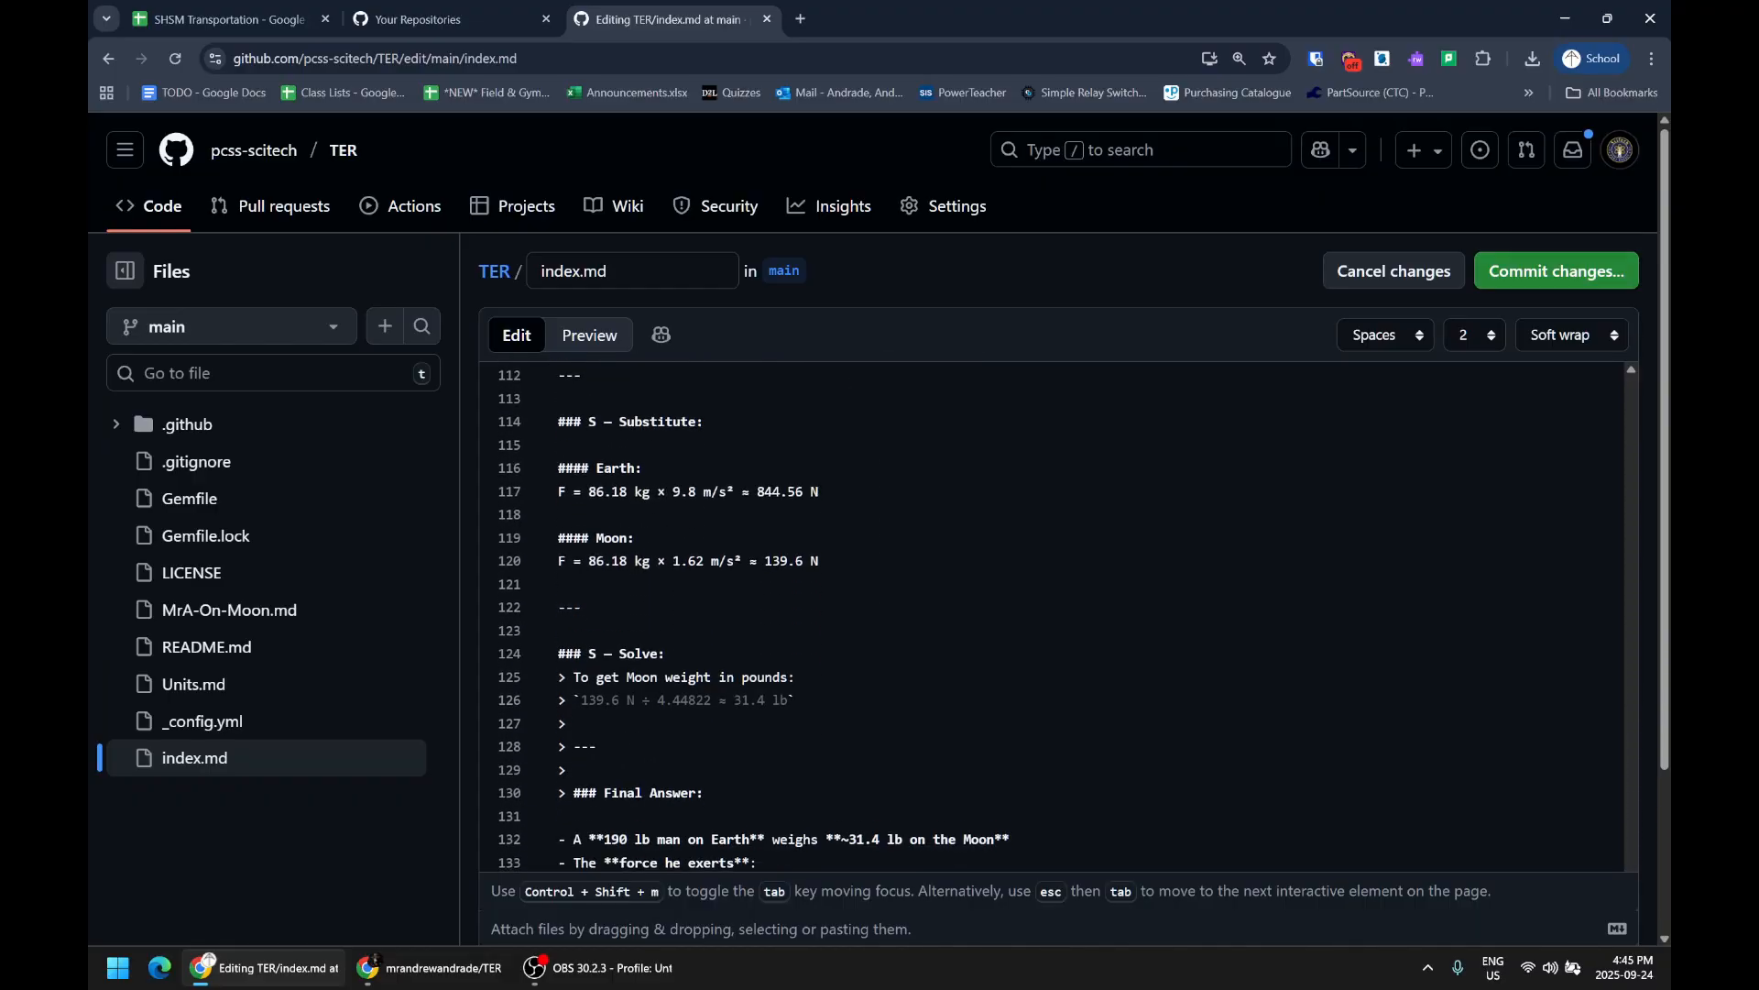
scroll(1053, 614, "down", 1)
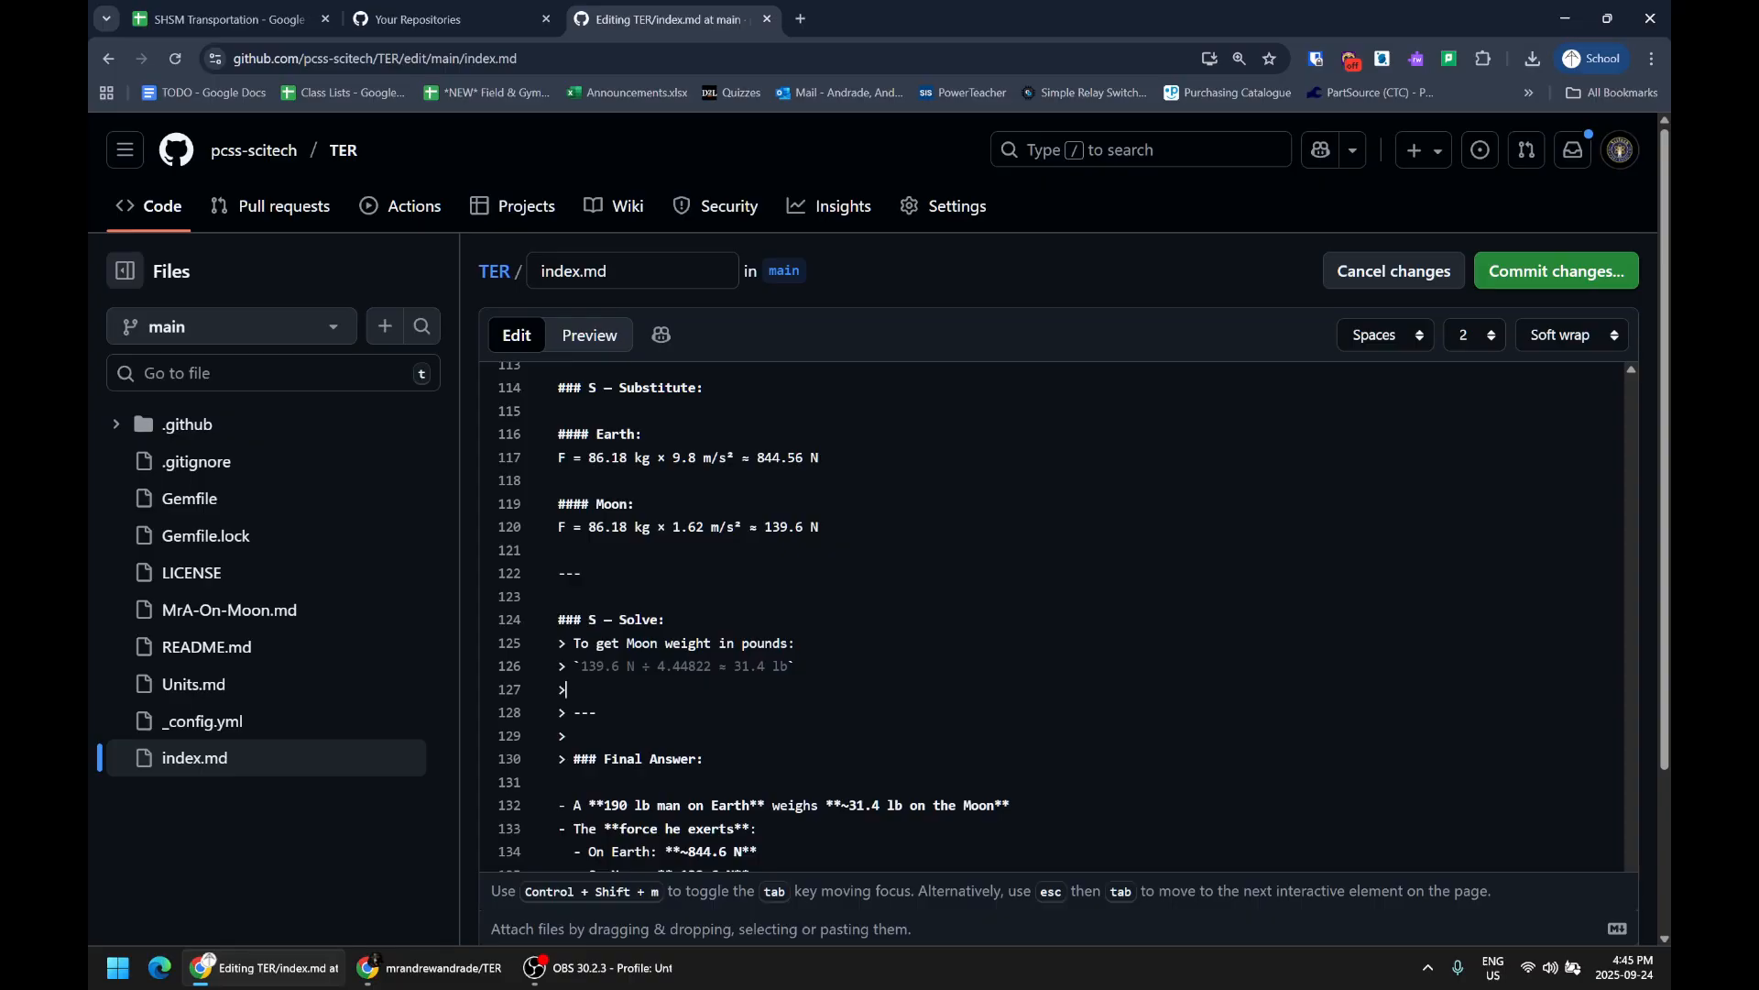
scroll(1054, 614, "down", 1)
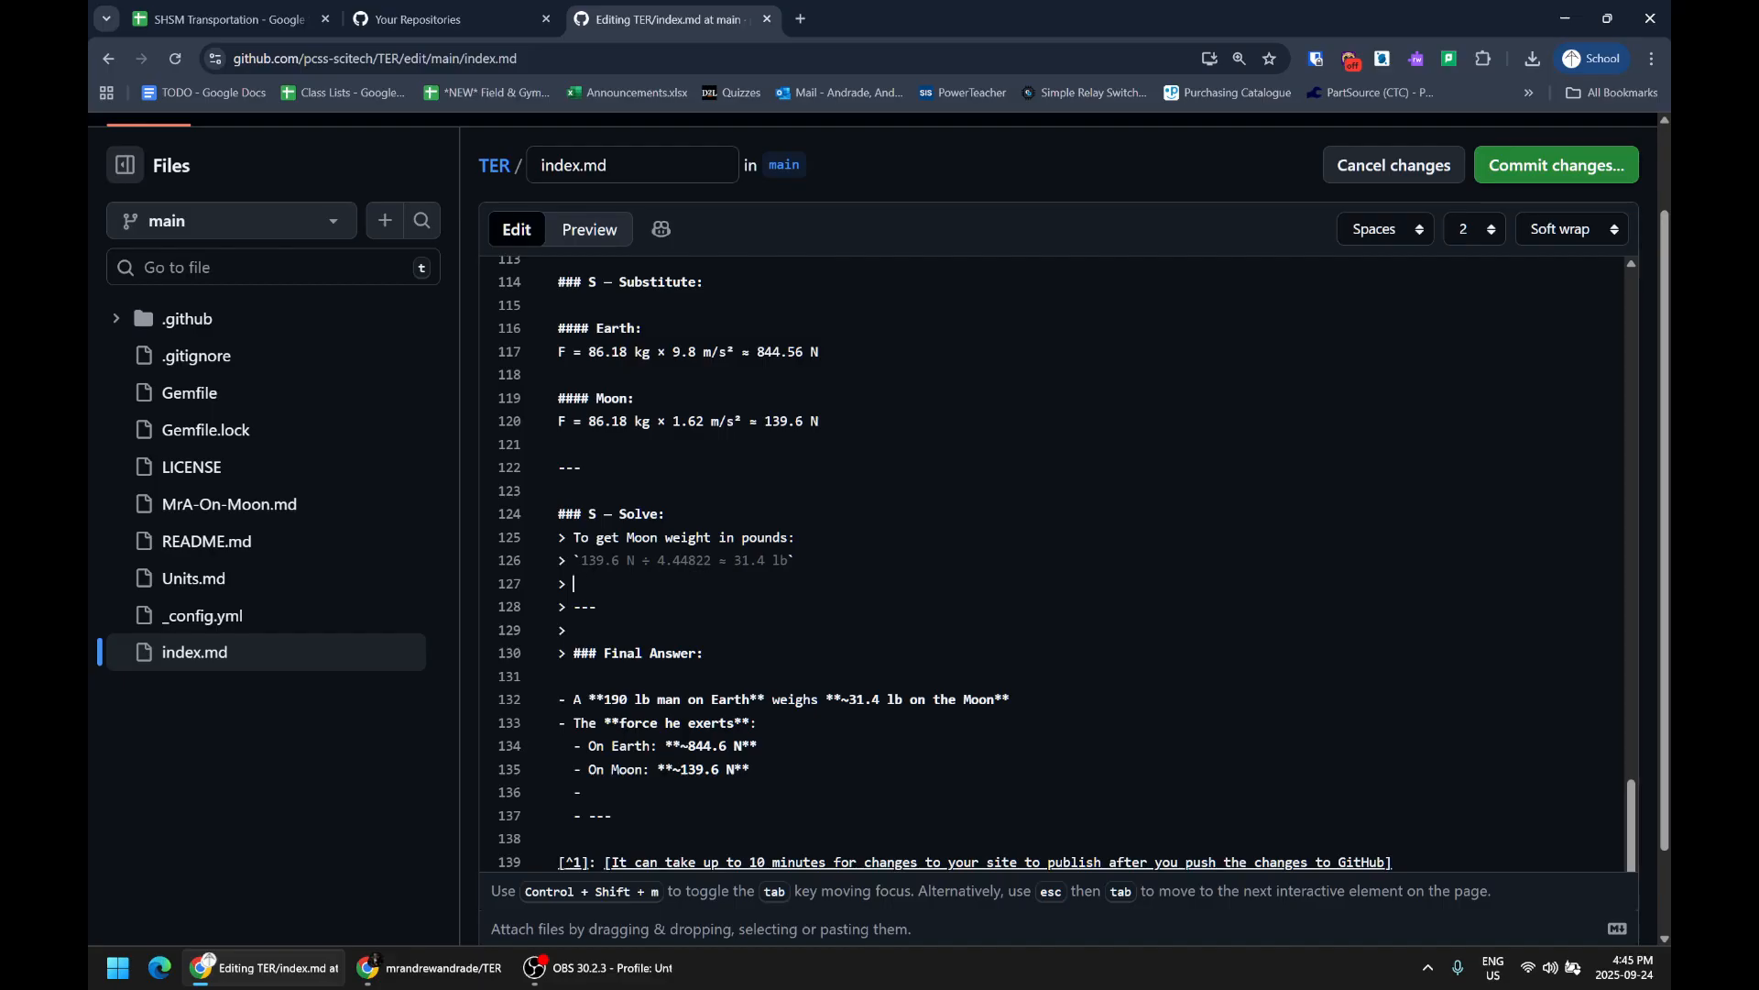
type("Bec")
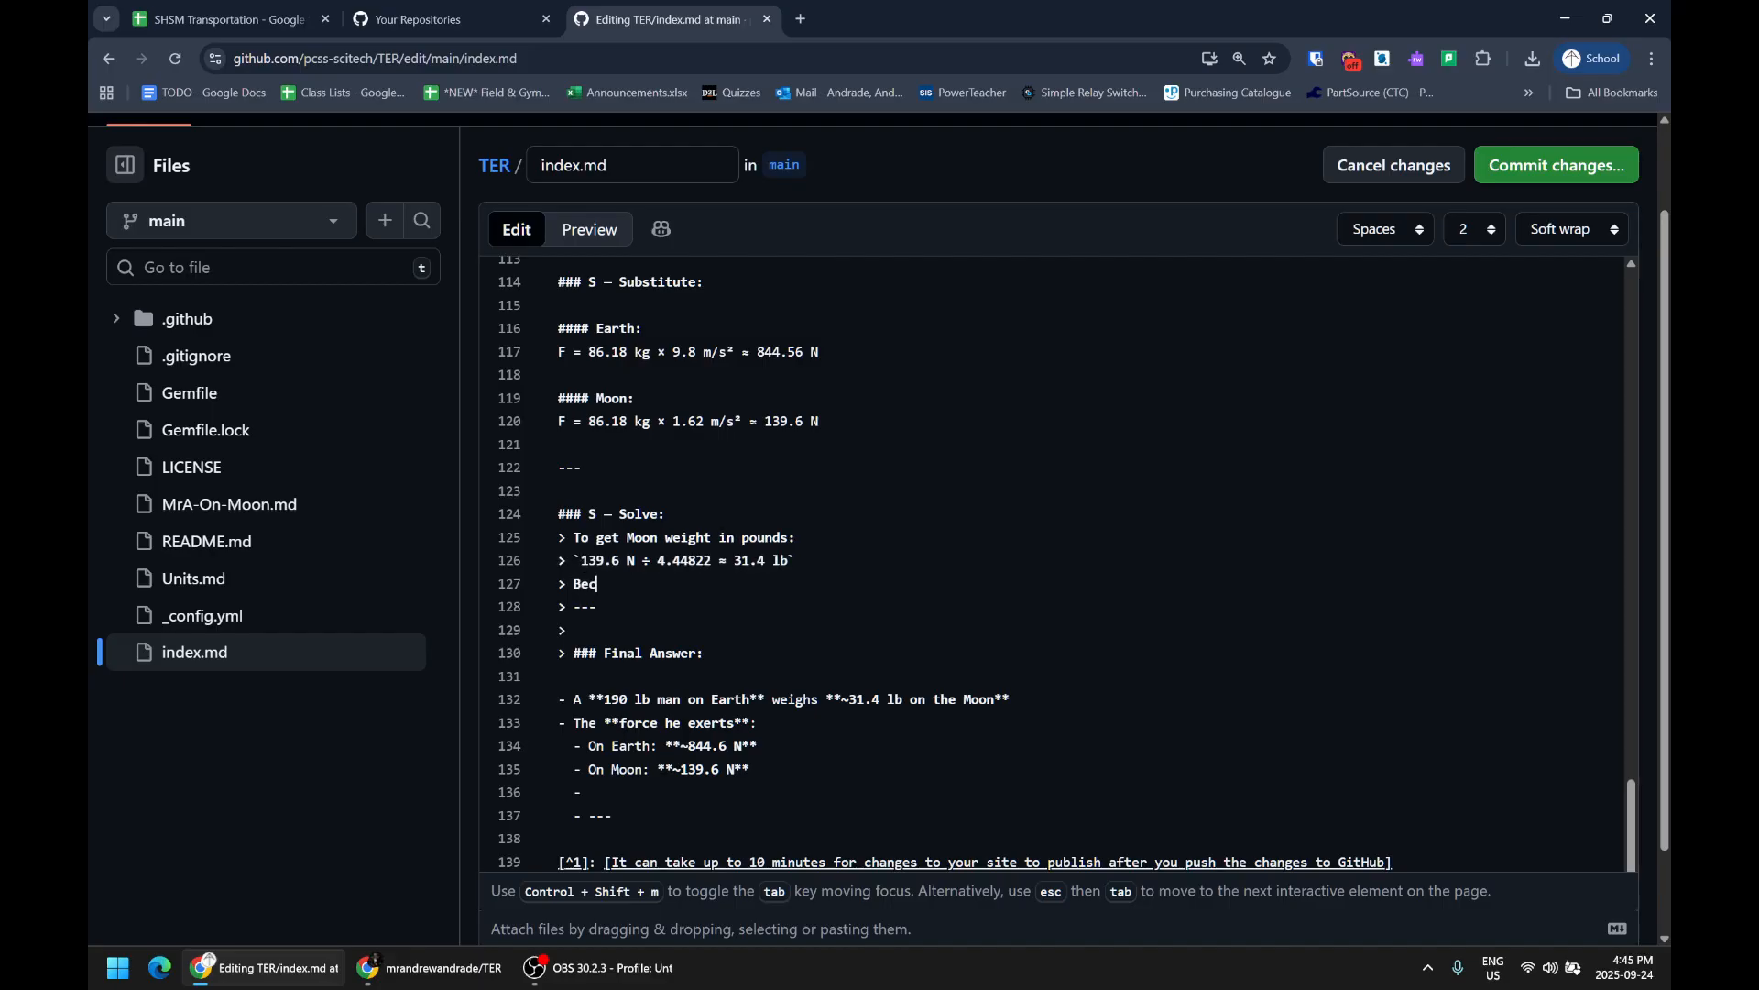
type("ause the input in 190 lbs and not 190.")
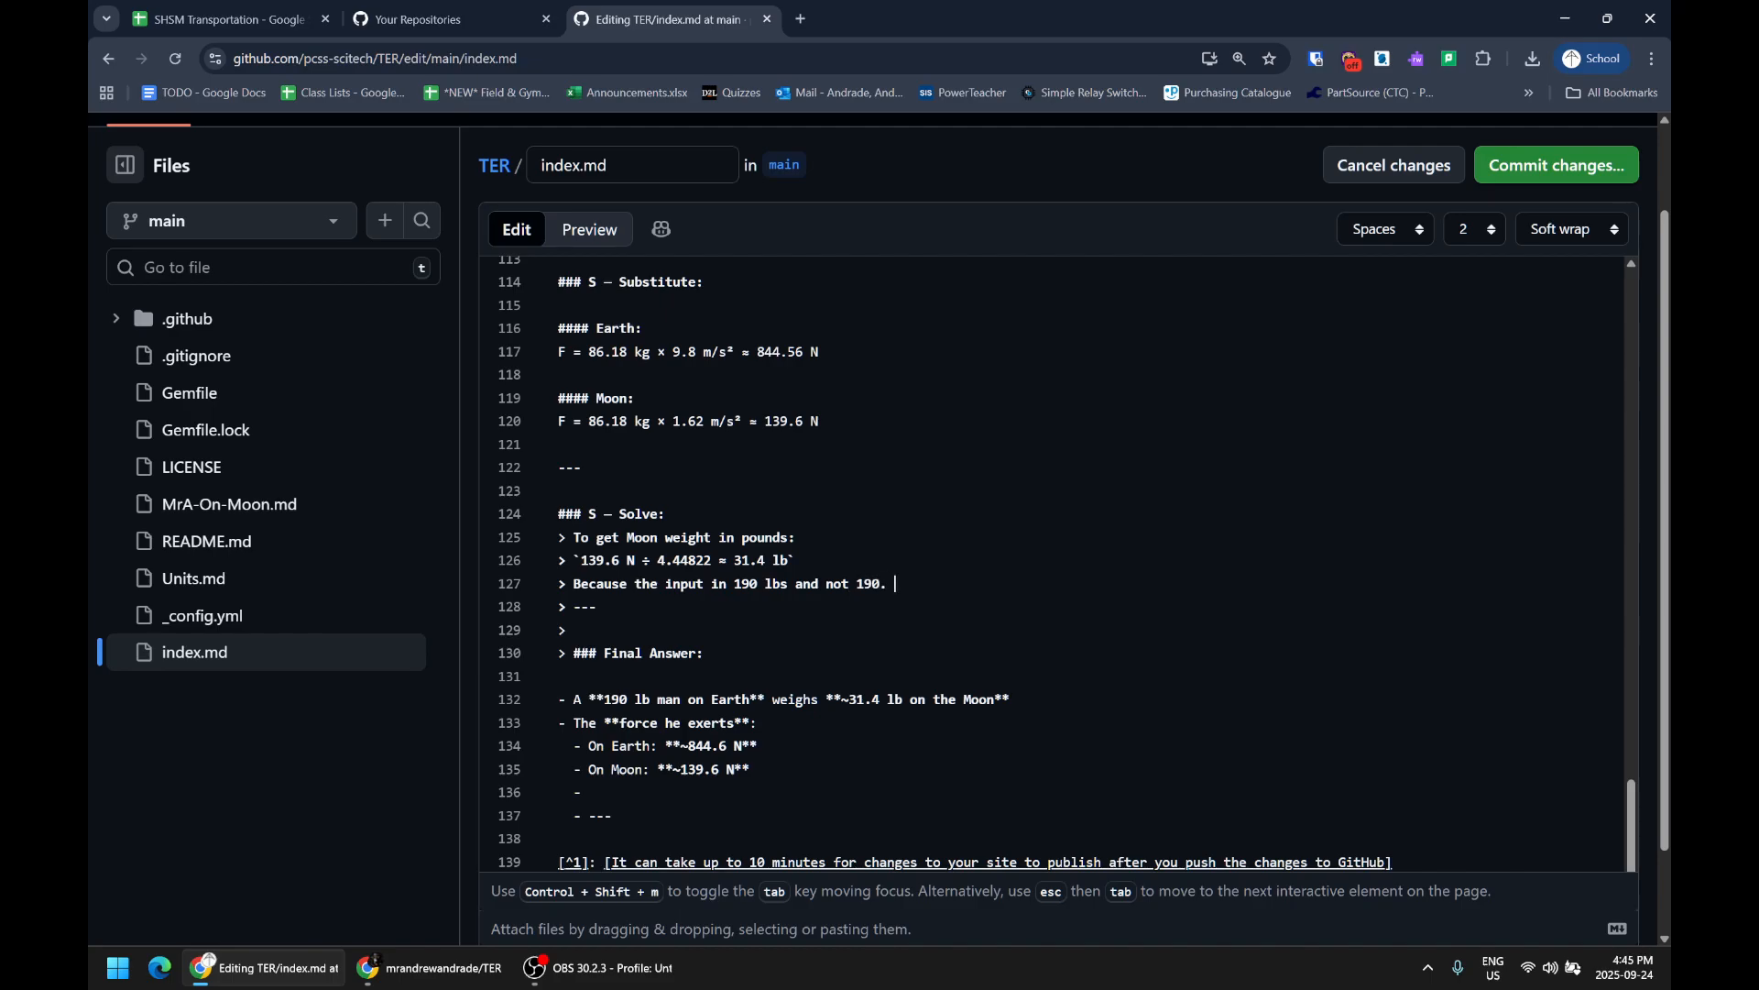
type(" lbs")
key("BackSpace")
type(", I")
key("BackSpace")
key("BackSpace")
type("we must use 2 significant digi")
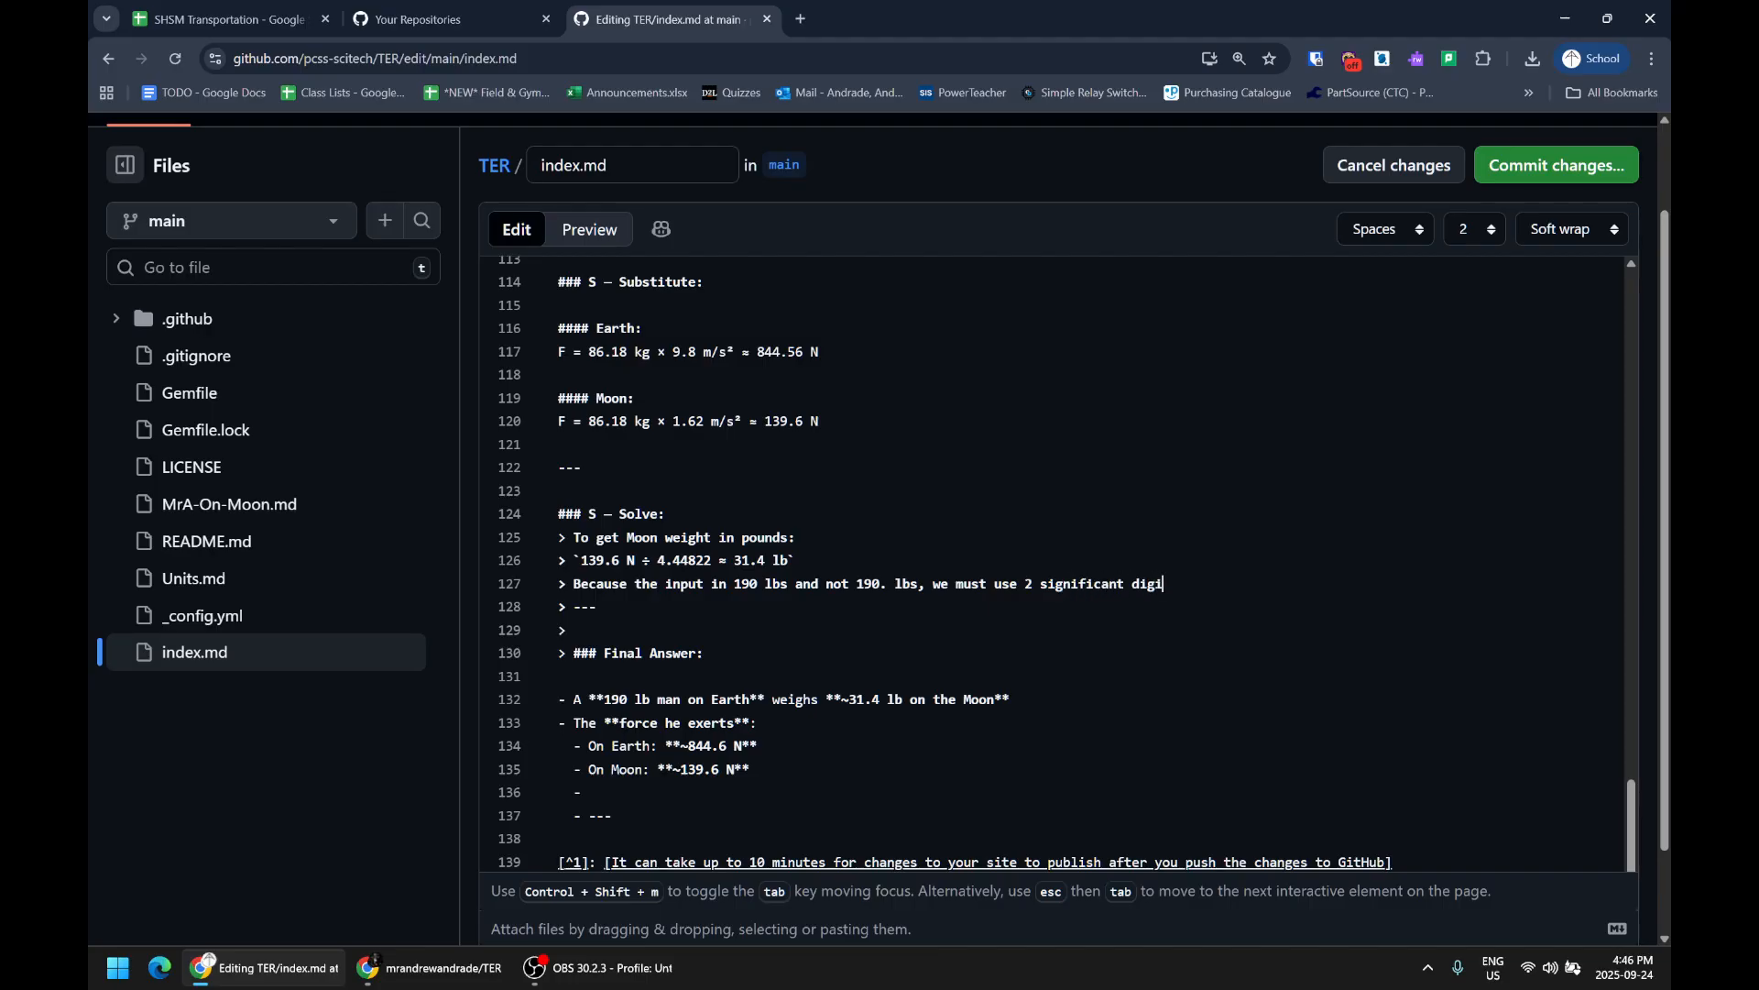
type("ts so the answer is:")
key("Return")
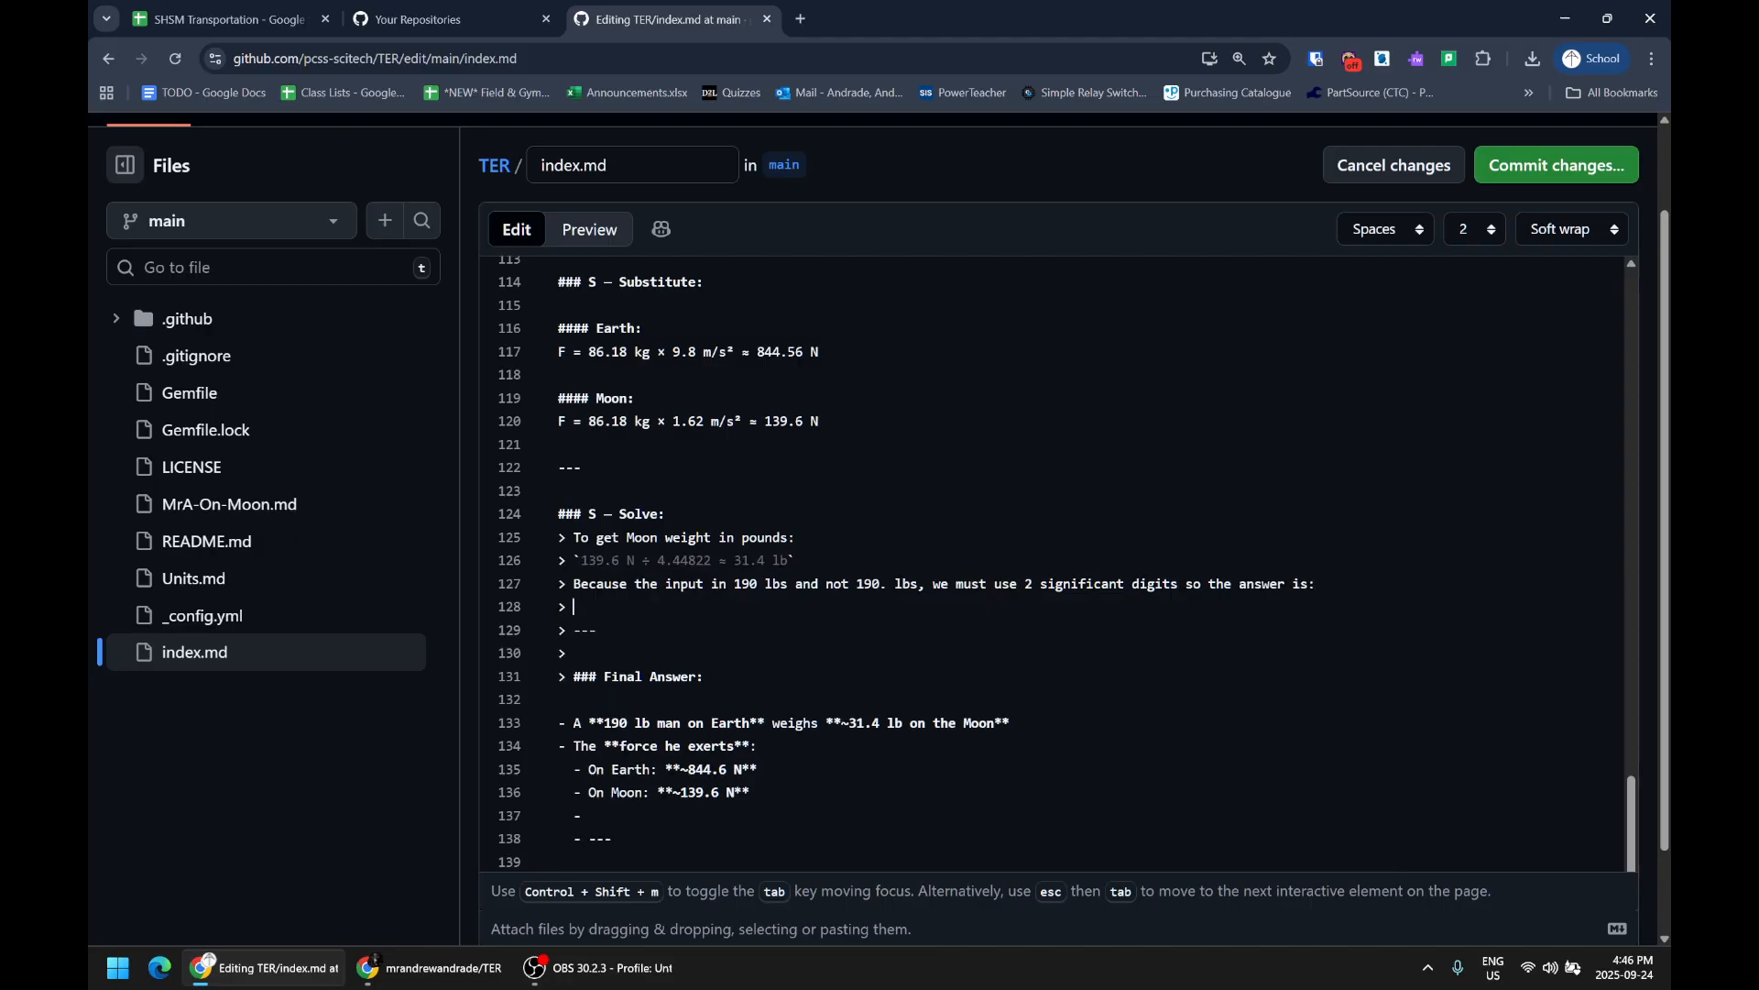
- Enter the rounded answer "31 lb_f" on the line below the significant digits explanation under Solve
type("31.")
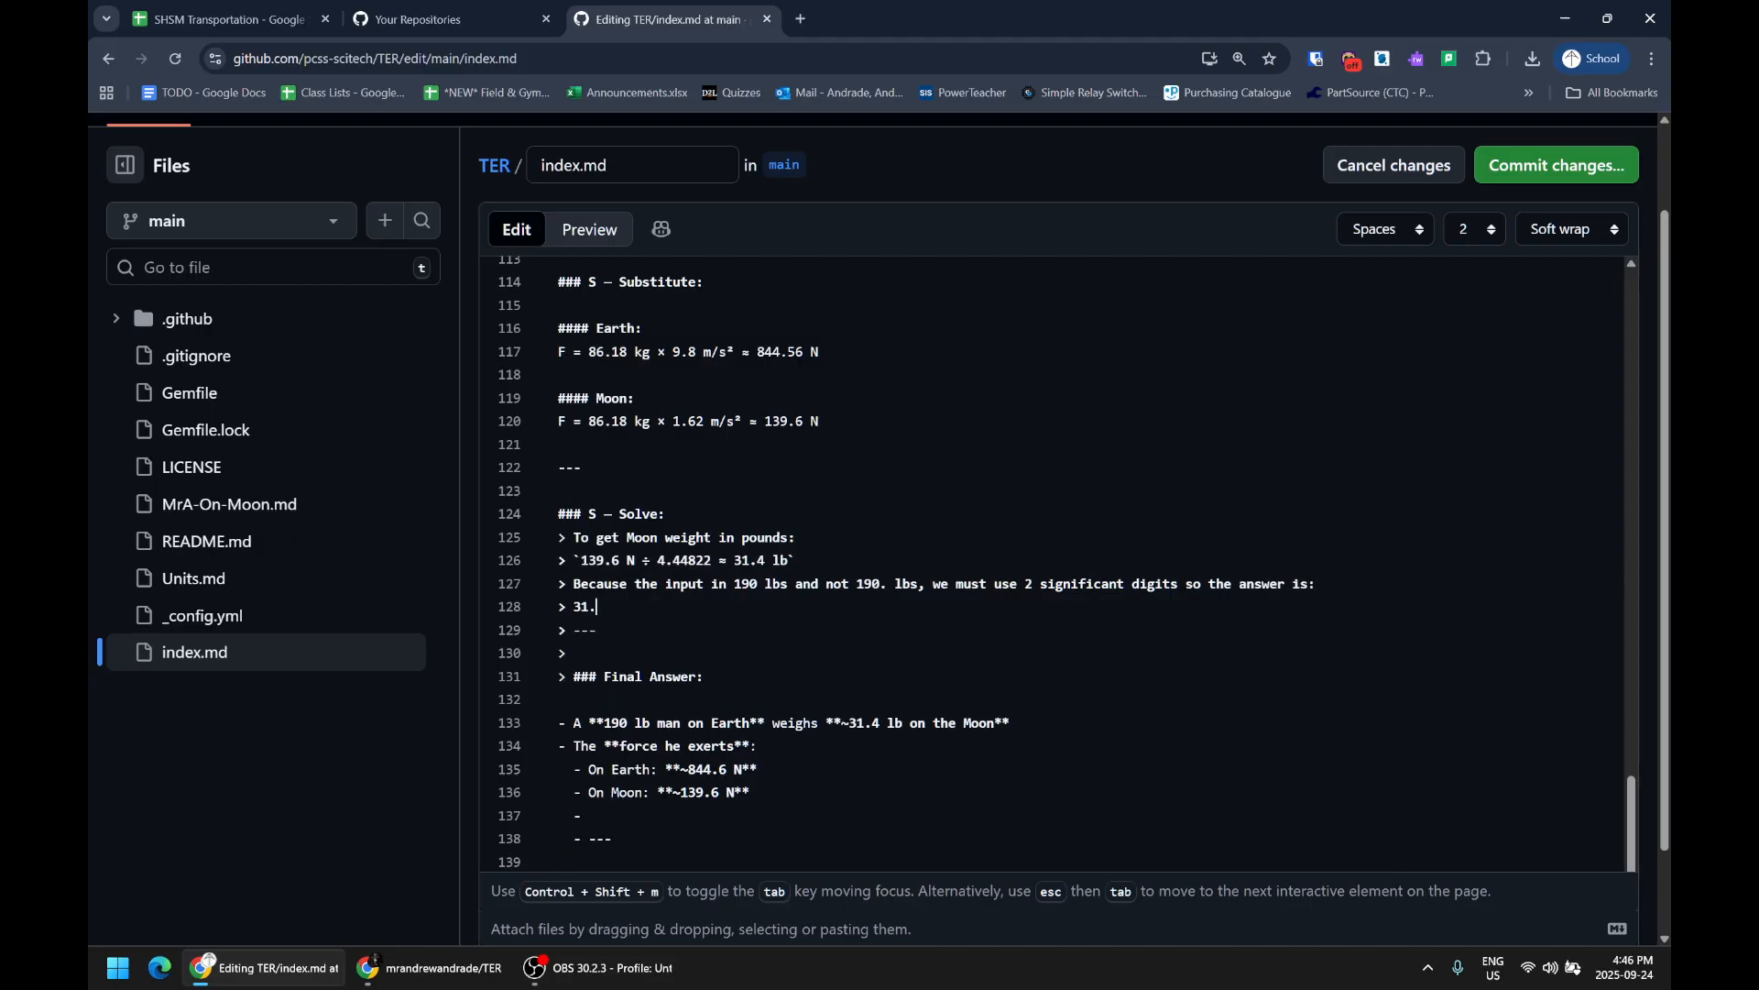
type("4 lb")
type(" f")
key("shift+Left")
key("shift+Left")
key("shift+Left")
key("shift+Left")
key("shift+Left")
key("shift+Left")
key("shift+Left")
key("shift+Left")
key("shift+Left")
left_click(589, 606)
key("BackSpace")
key("BackSpace")
scroll(1052, 564, "down", 1)
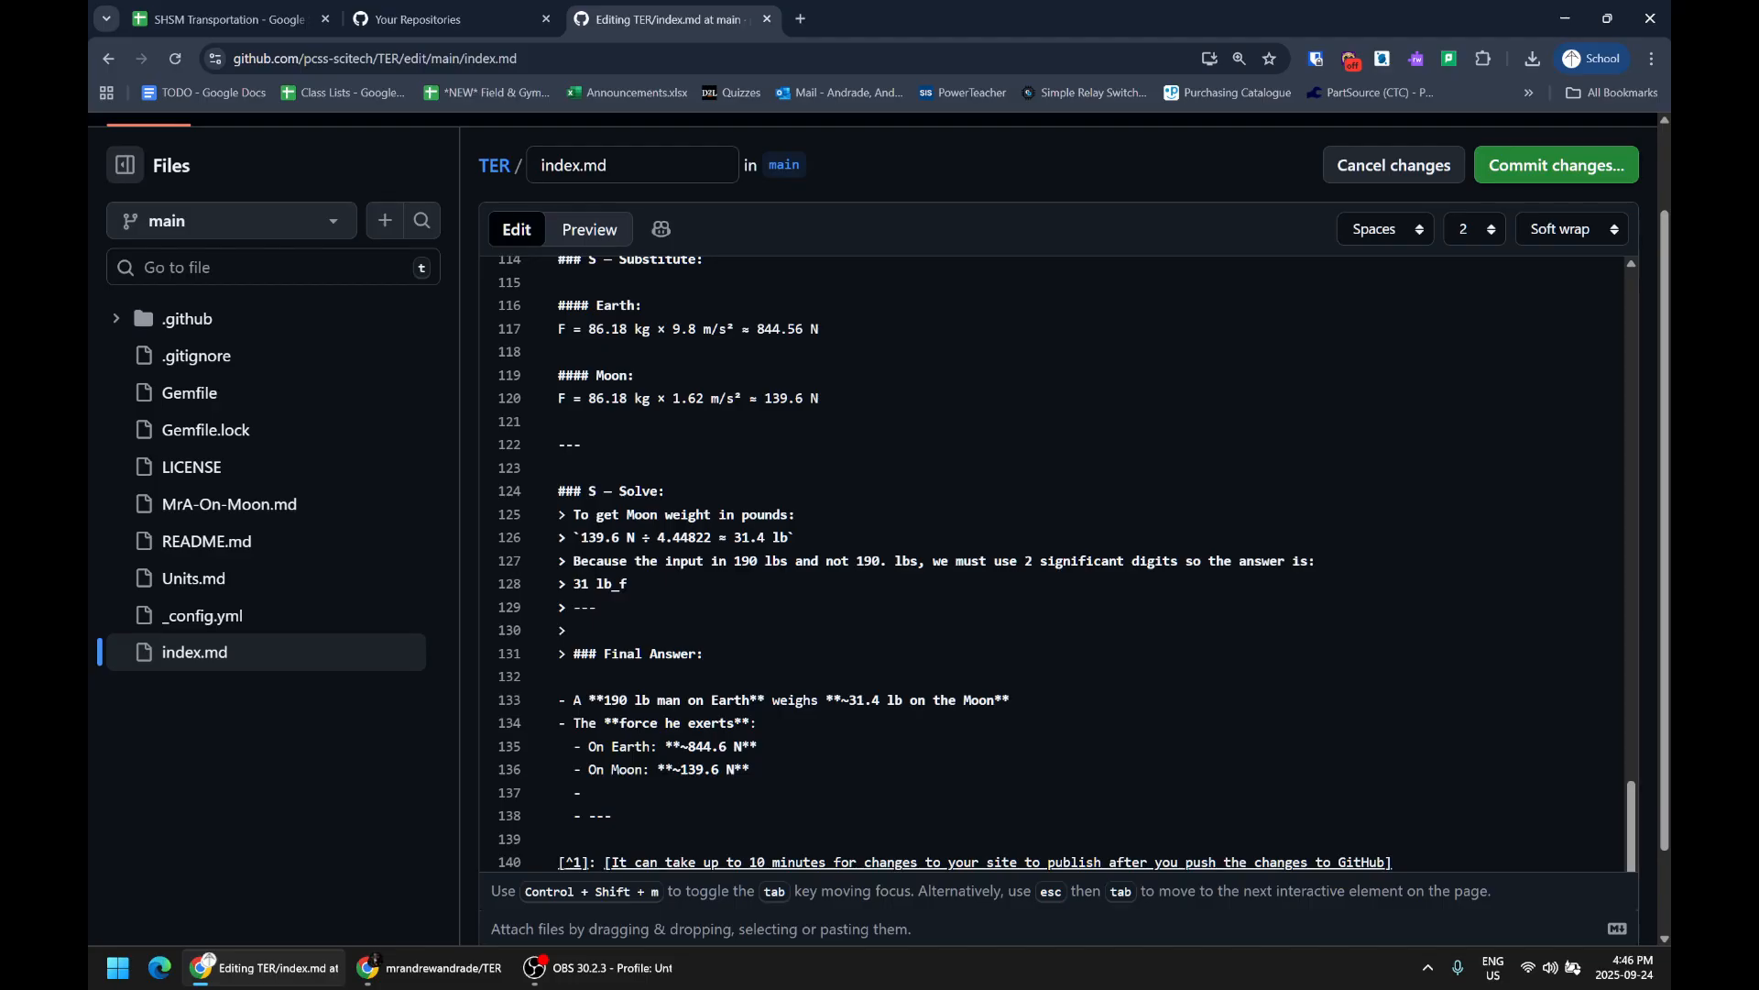
- Change the Moon weight in the Final Answer section to "~31 lb_f"
scroll(1052, 563, "down", 1)
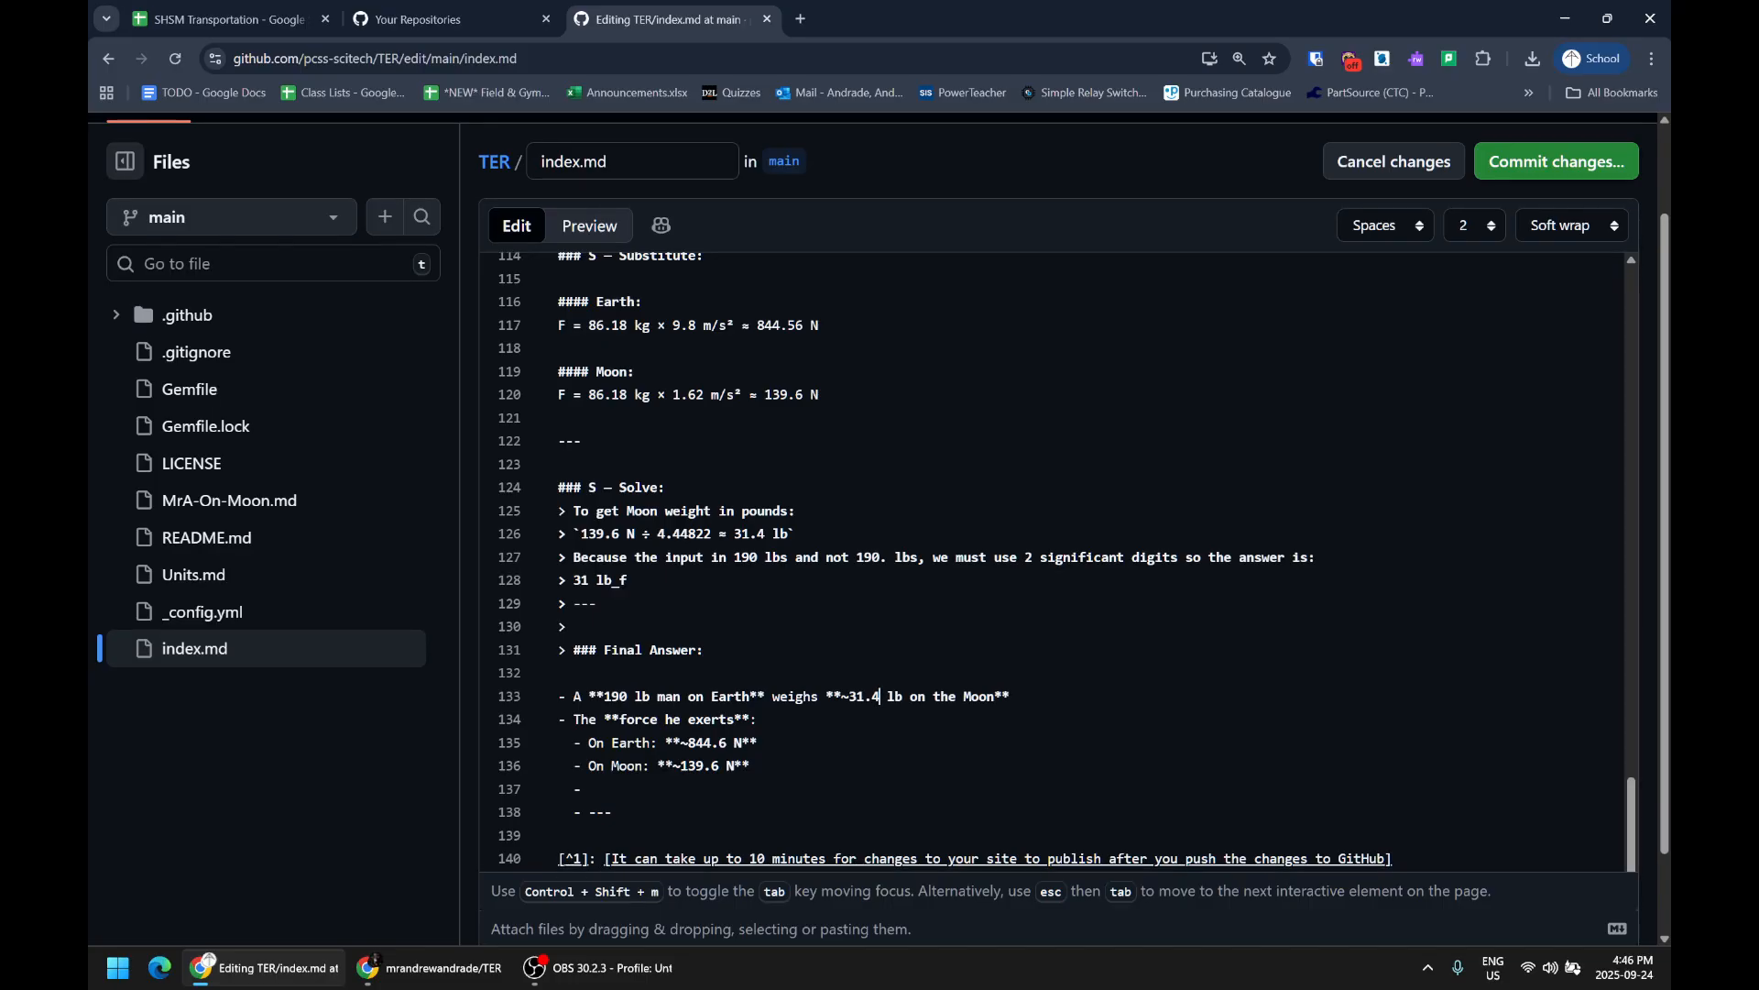
key("BackSpace")
key("BackSpace")
type("_f")
scroll(1052, 563, "down", 1)
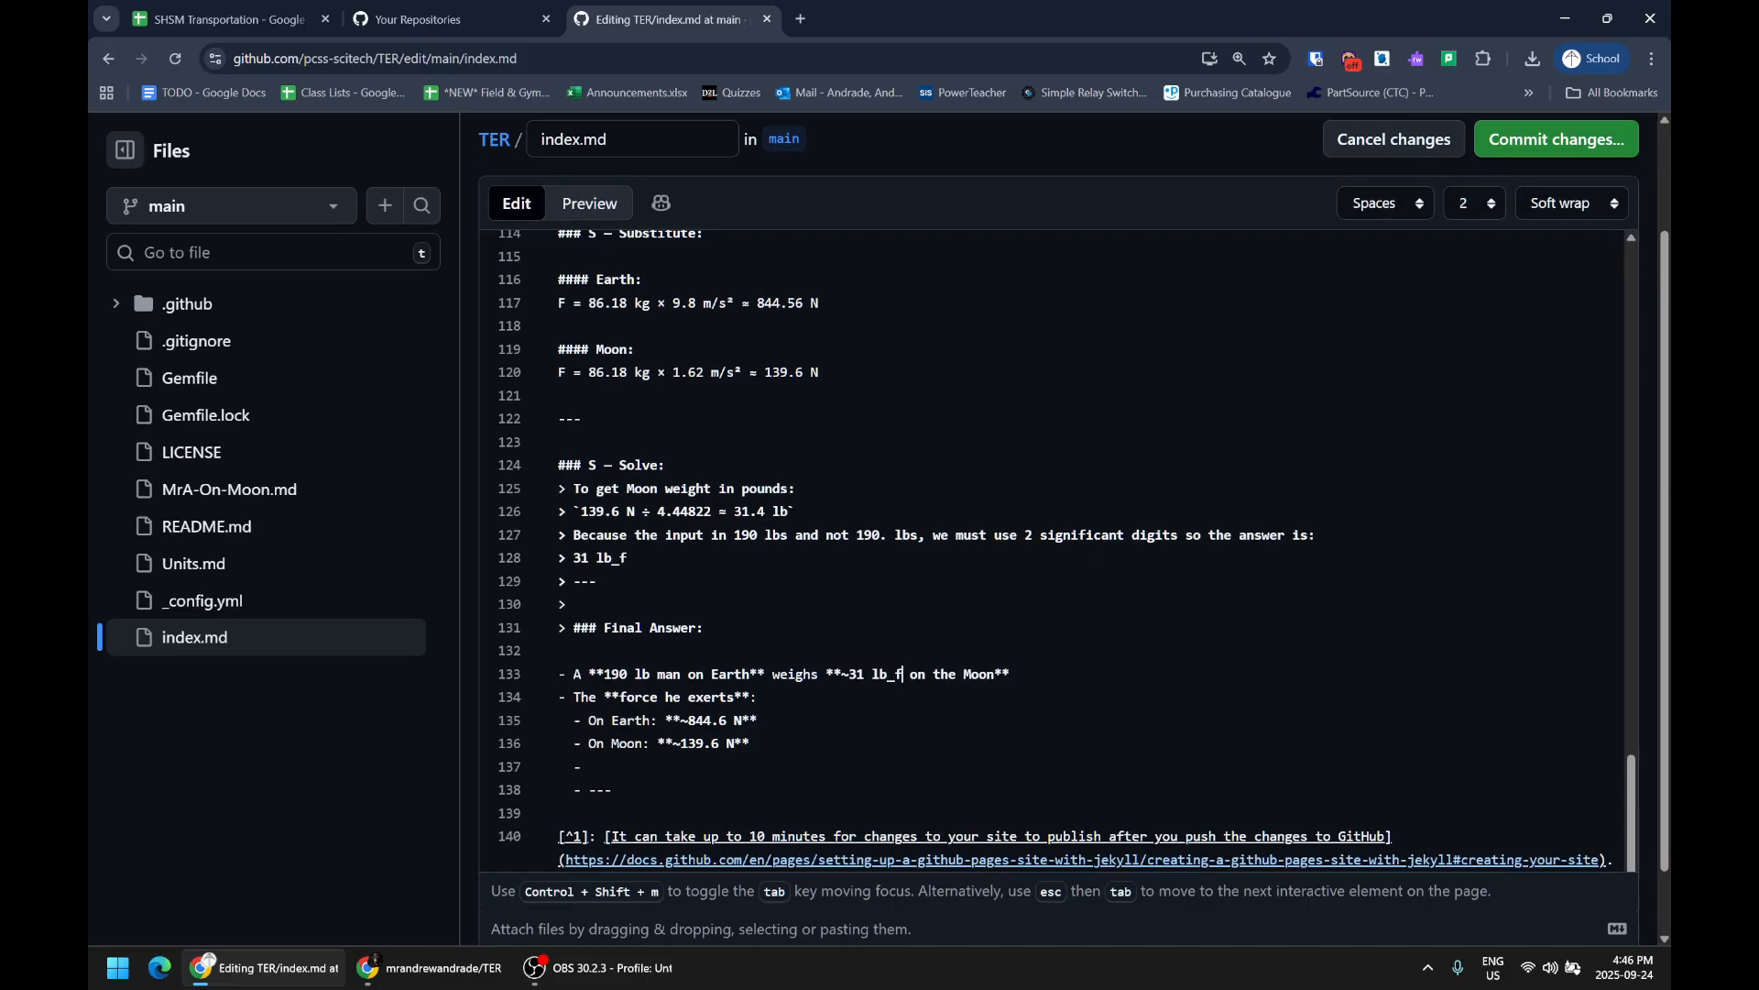
left_click_drag(591, 767, 558, 697)
scroll(1052, 564, "down", 1)
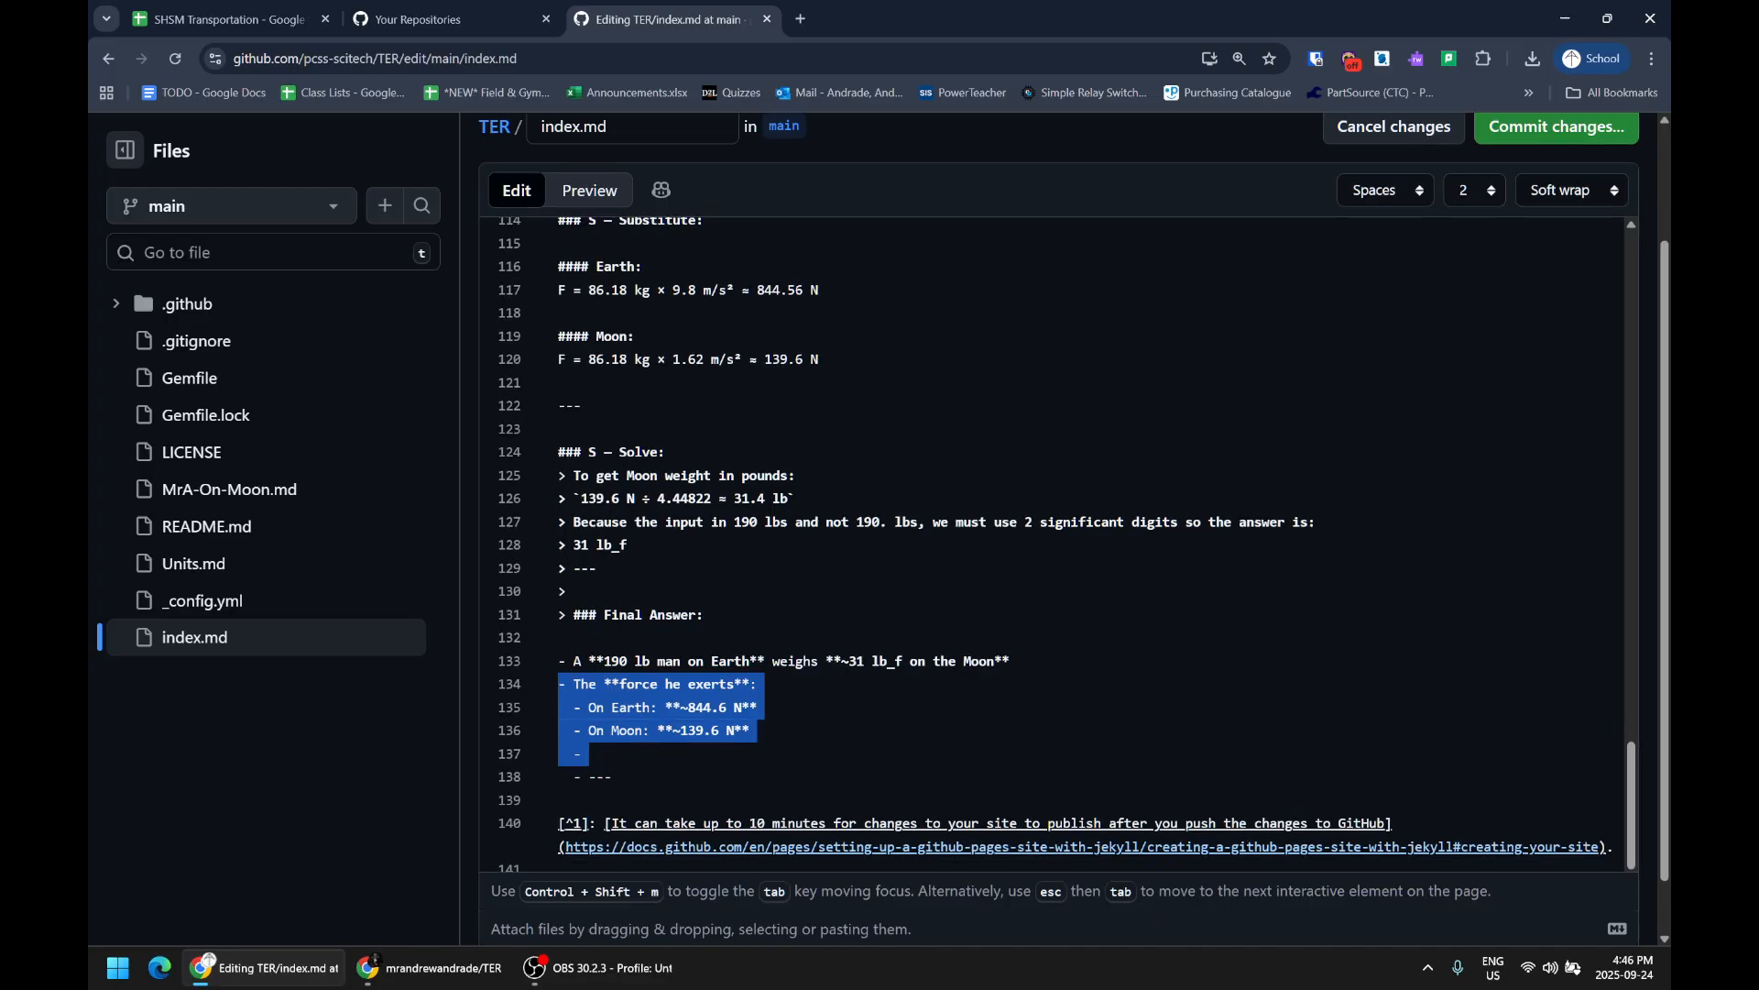
left_click(705, 730)
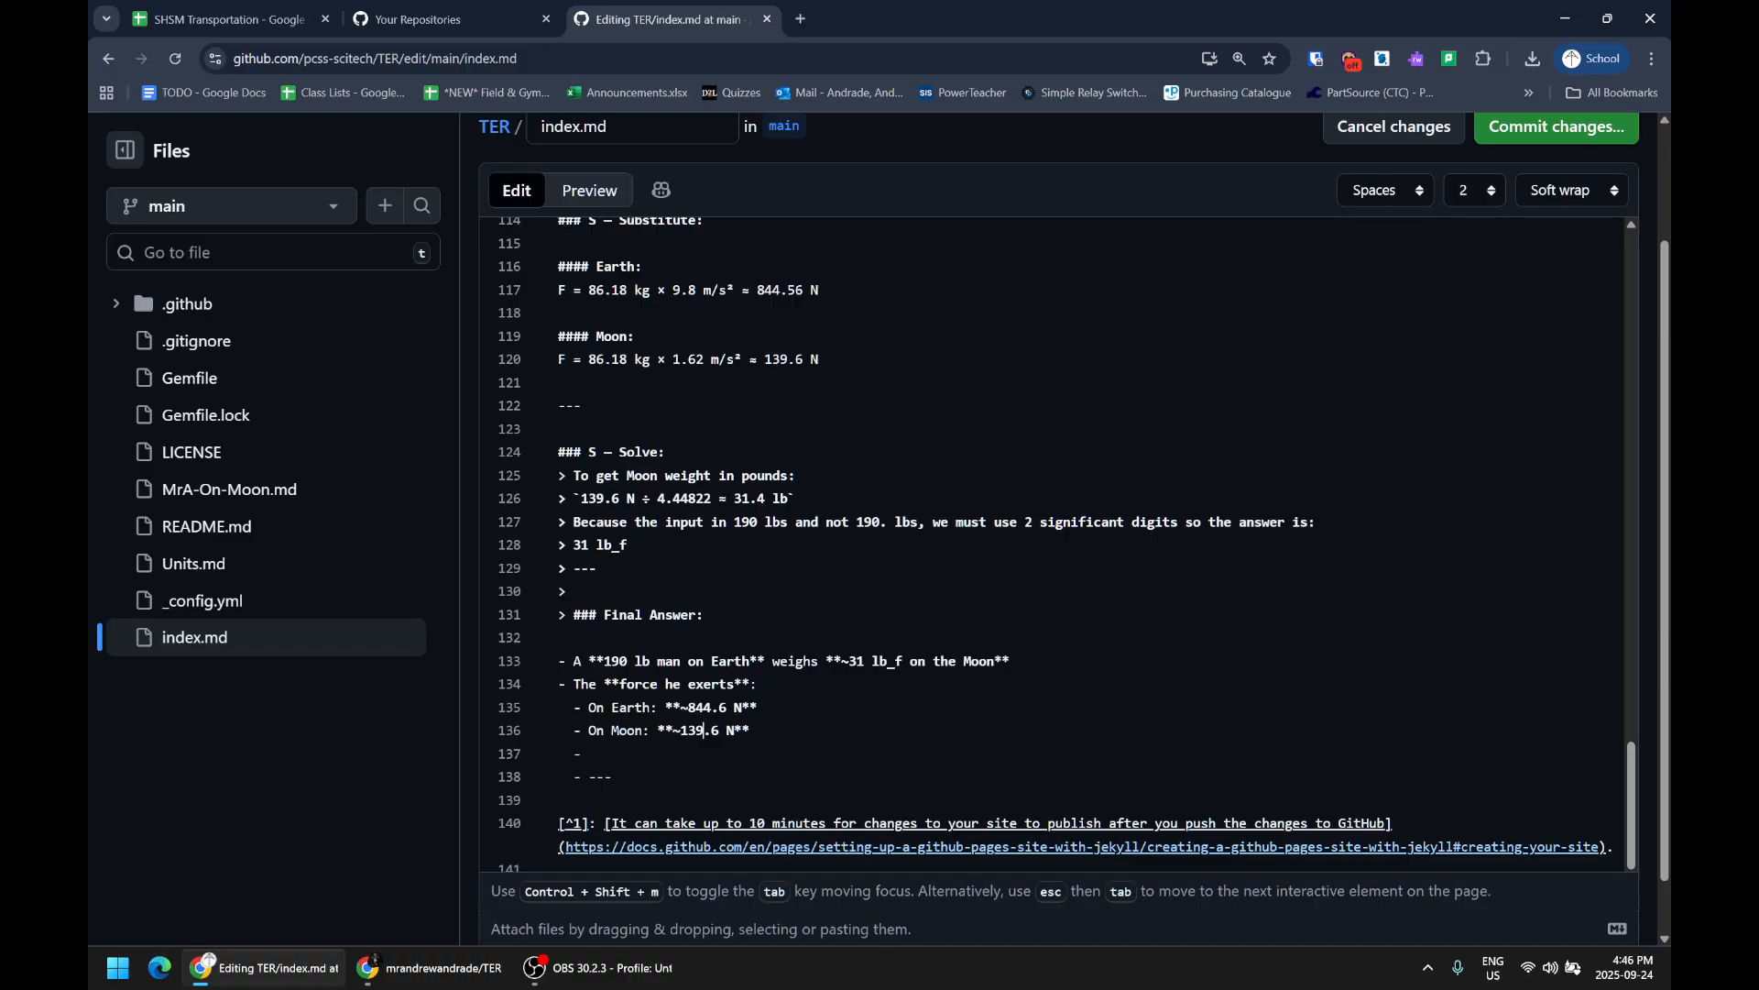
- Search the web in a new browser tab for "31 lbs to N"
left_click_drag(848, 660, 903, 661)
key("ctrl+c")
key("ctrl+t")
key("ctrl+v")
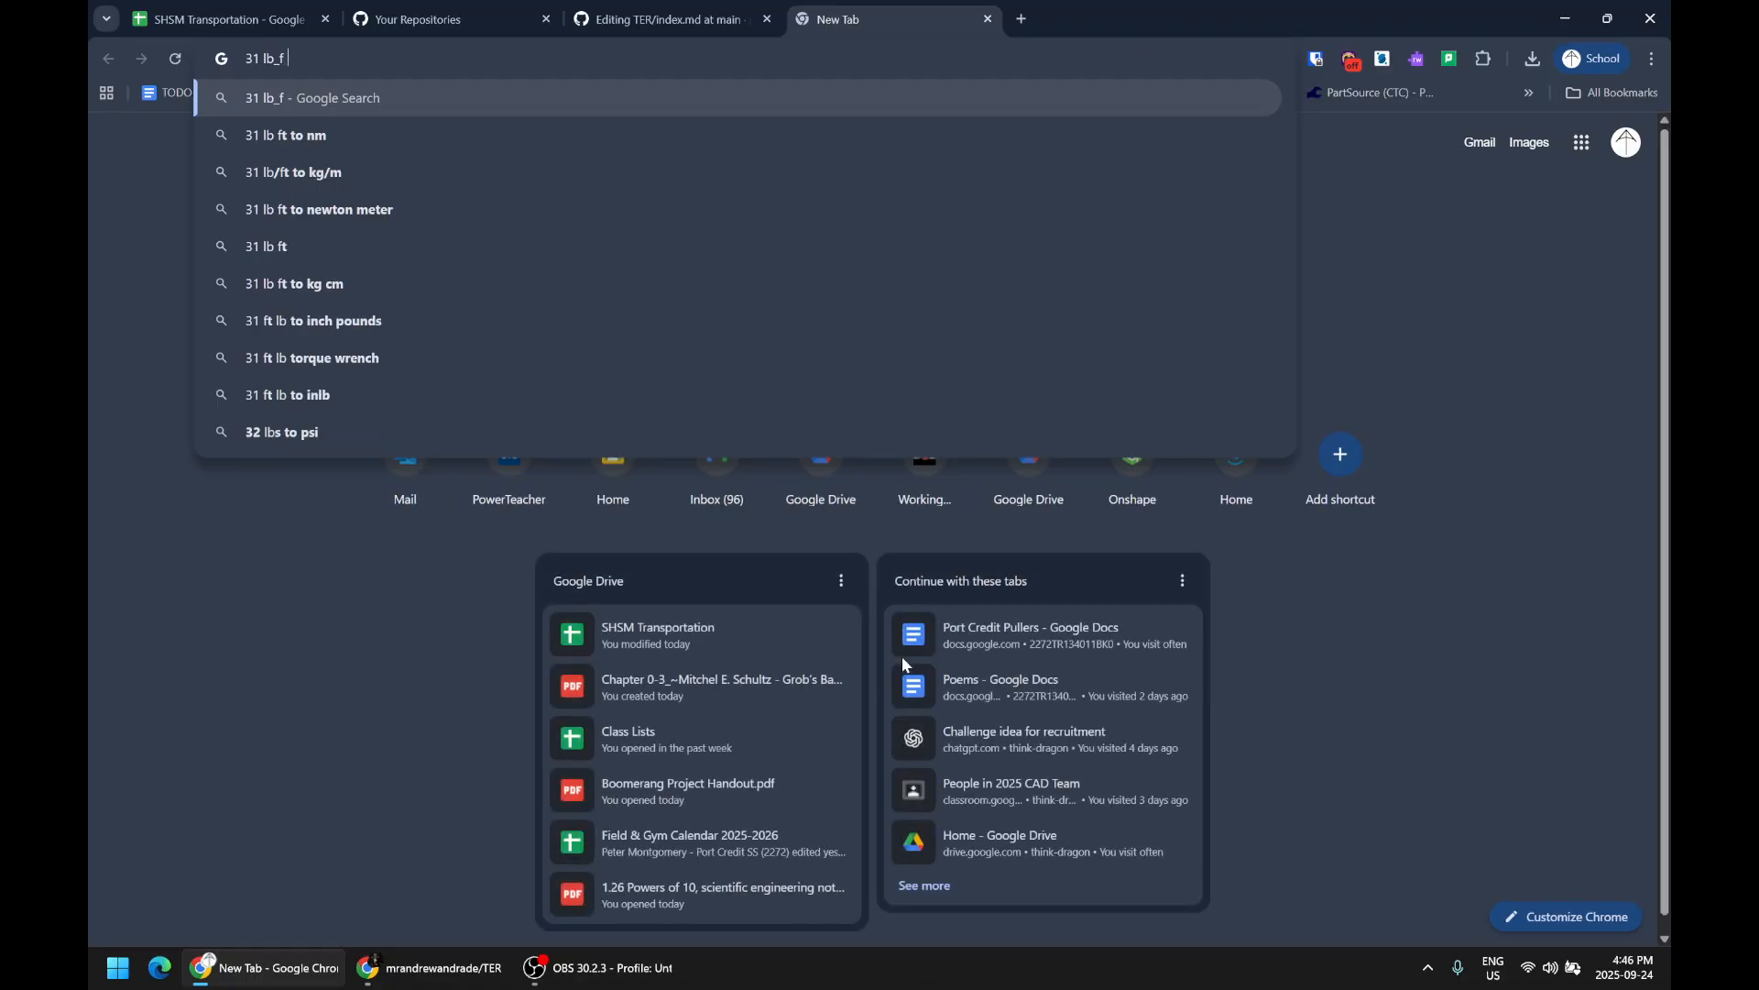
type("to")
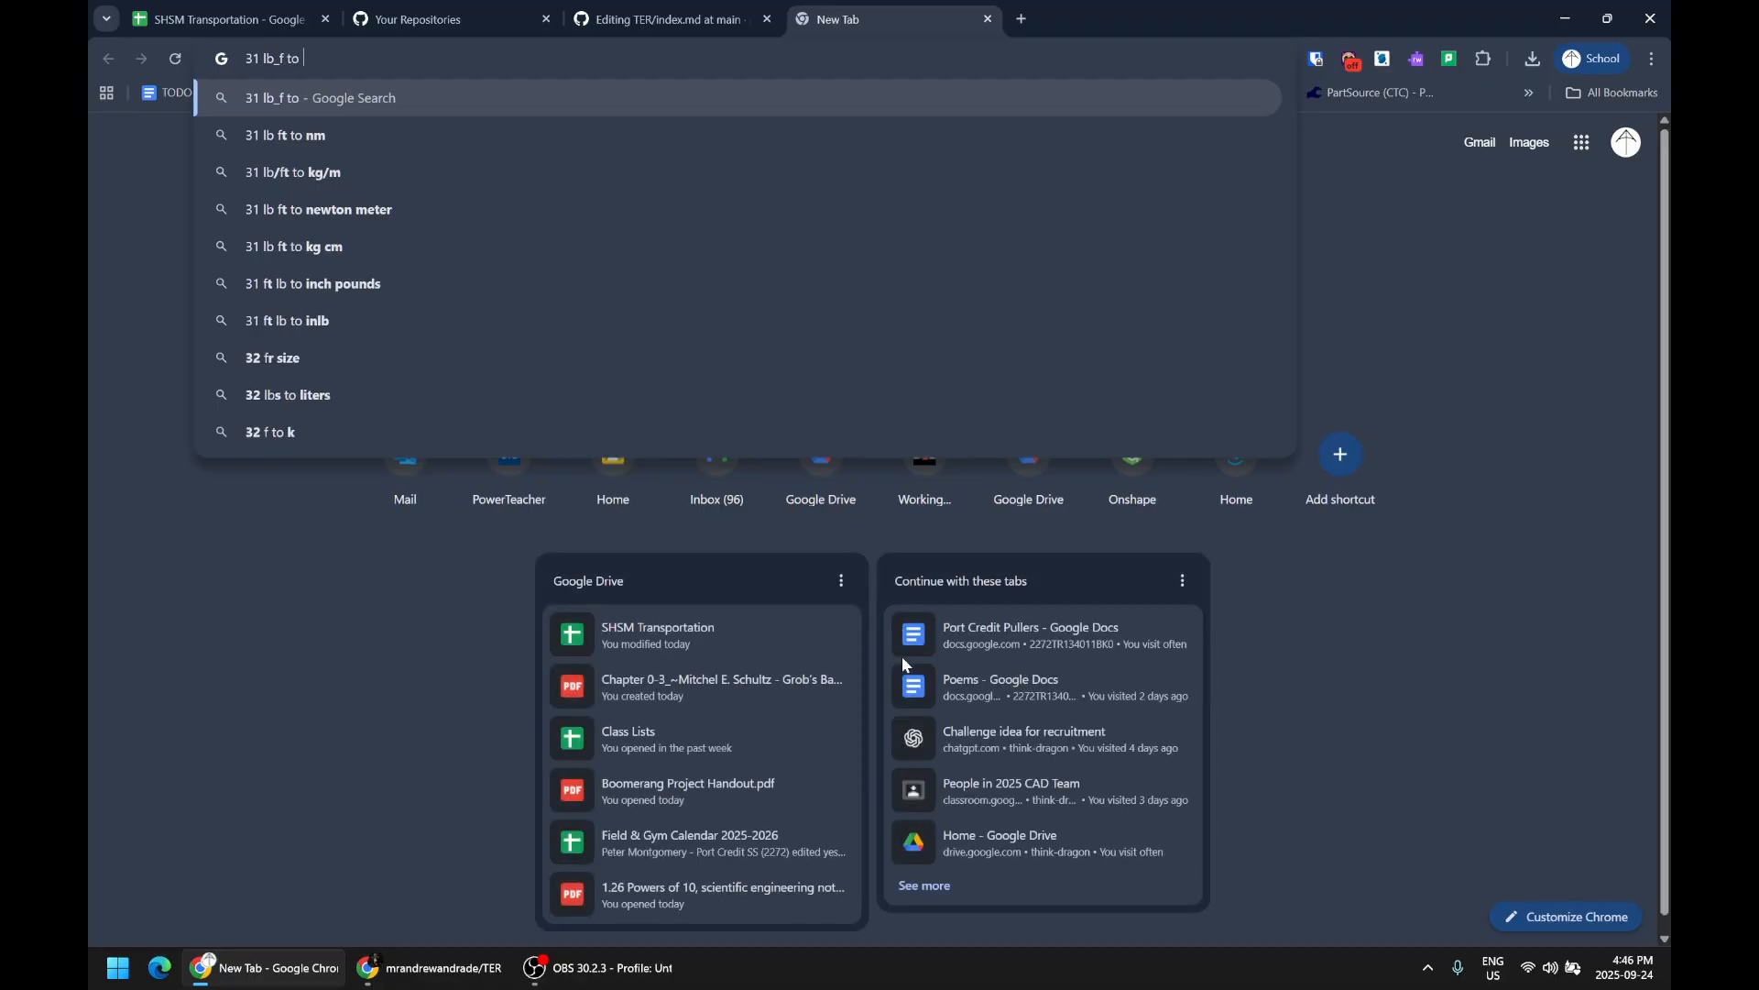
key("BackSpace")
key("BackSpace")
key("BackSpace")
key("BackSpace")
key("BackSpace")
type("s to ")
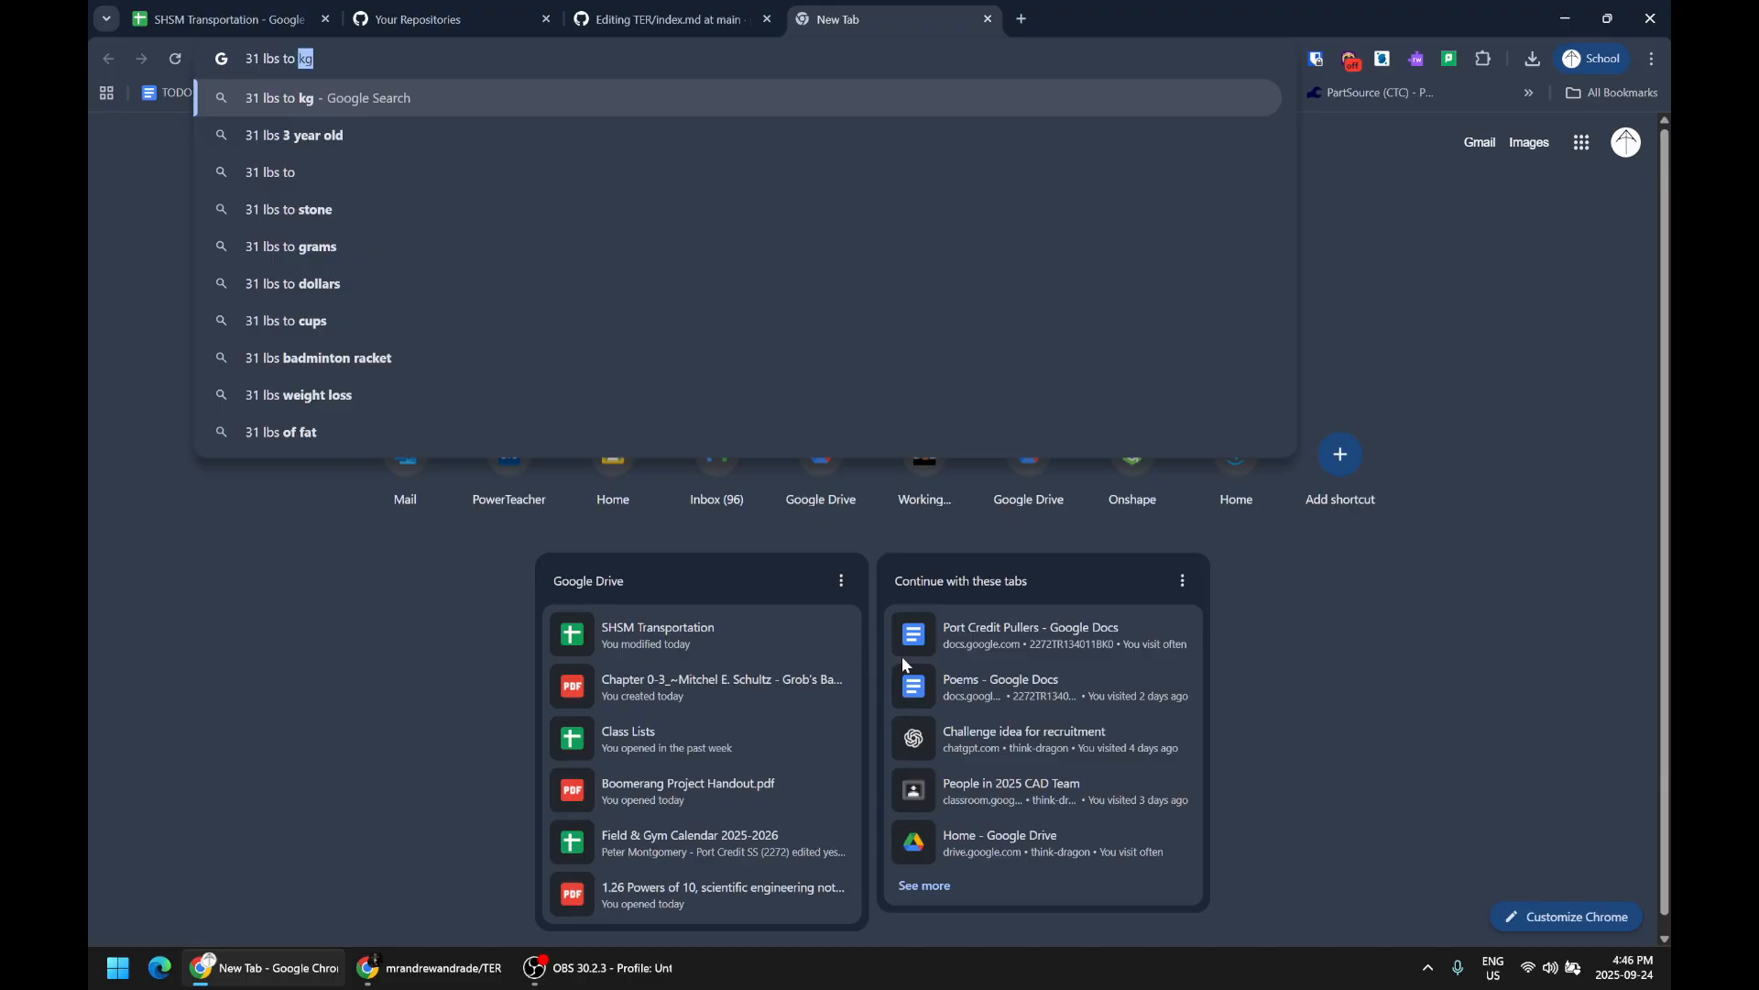
type("N")
key("Return")
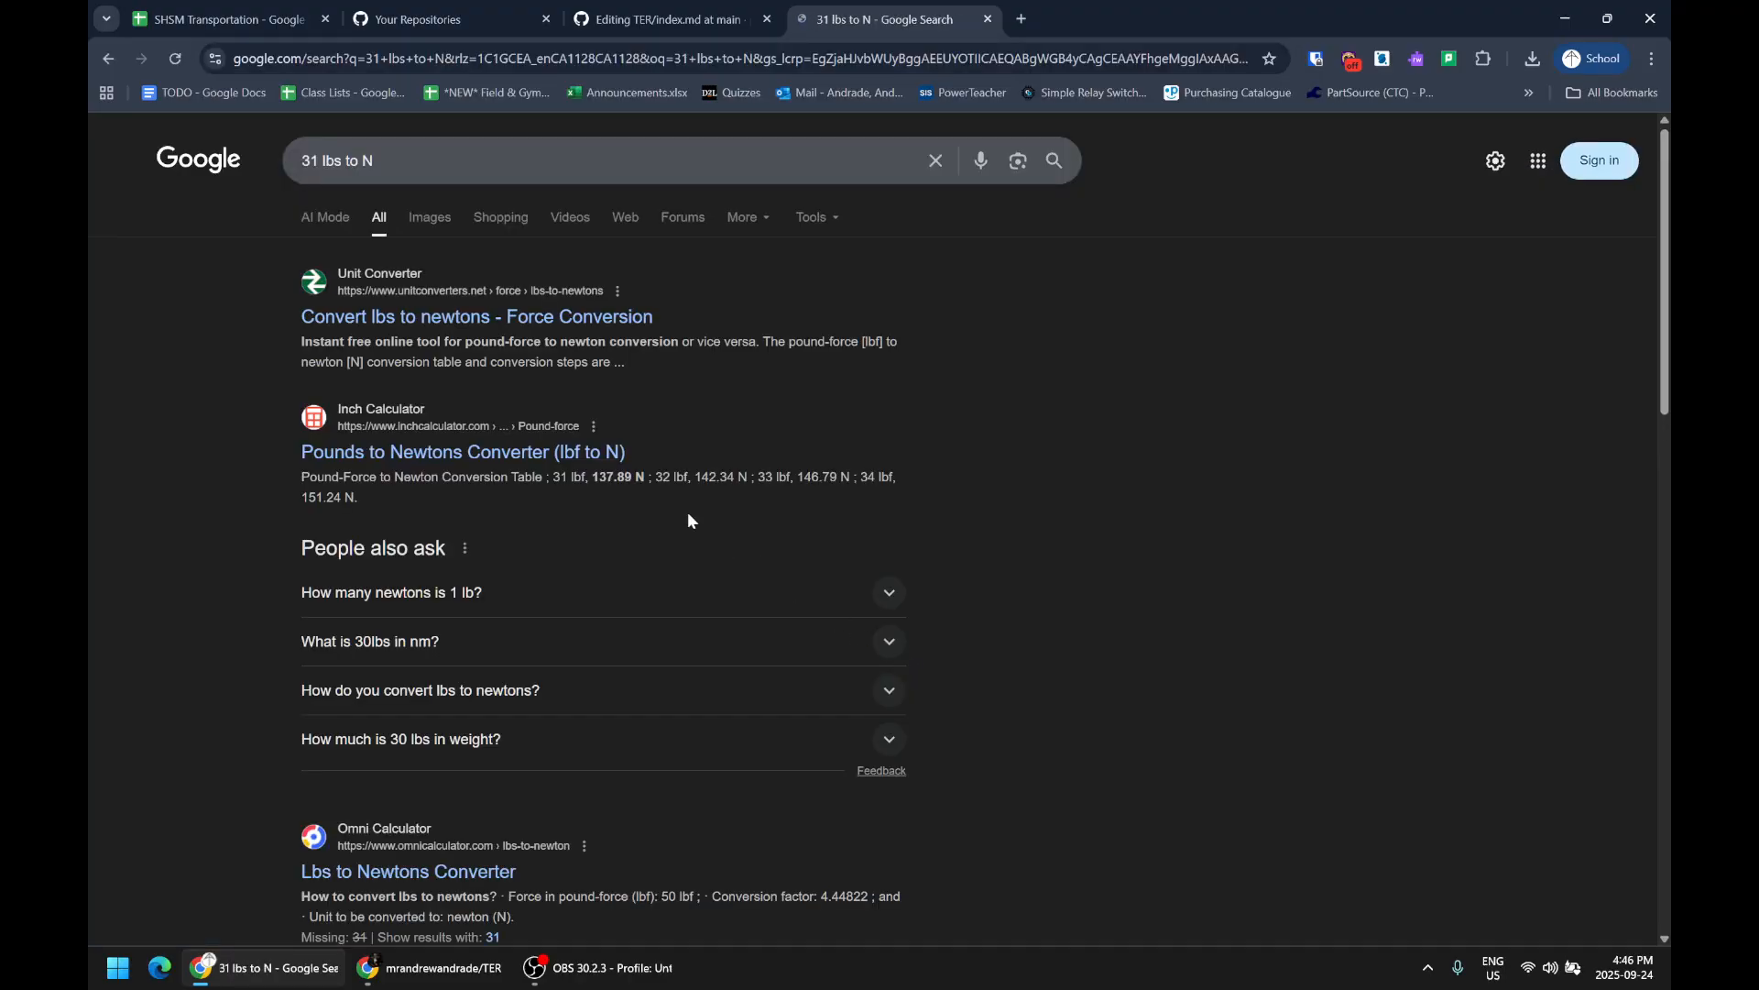
- Open the UnitConverters.net lbs to newtons page and convert 31 pound-force to newtons
left_click(595, 316)
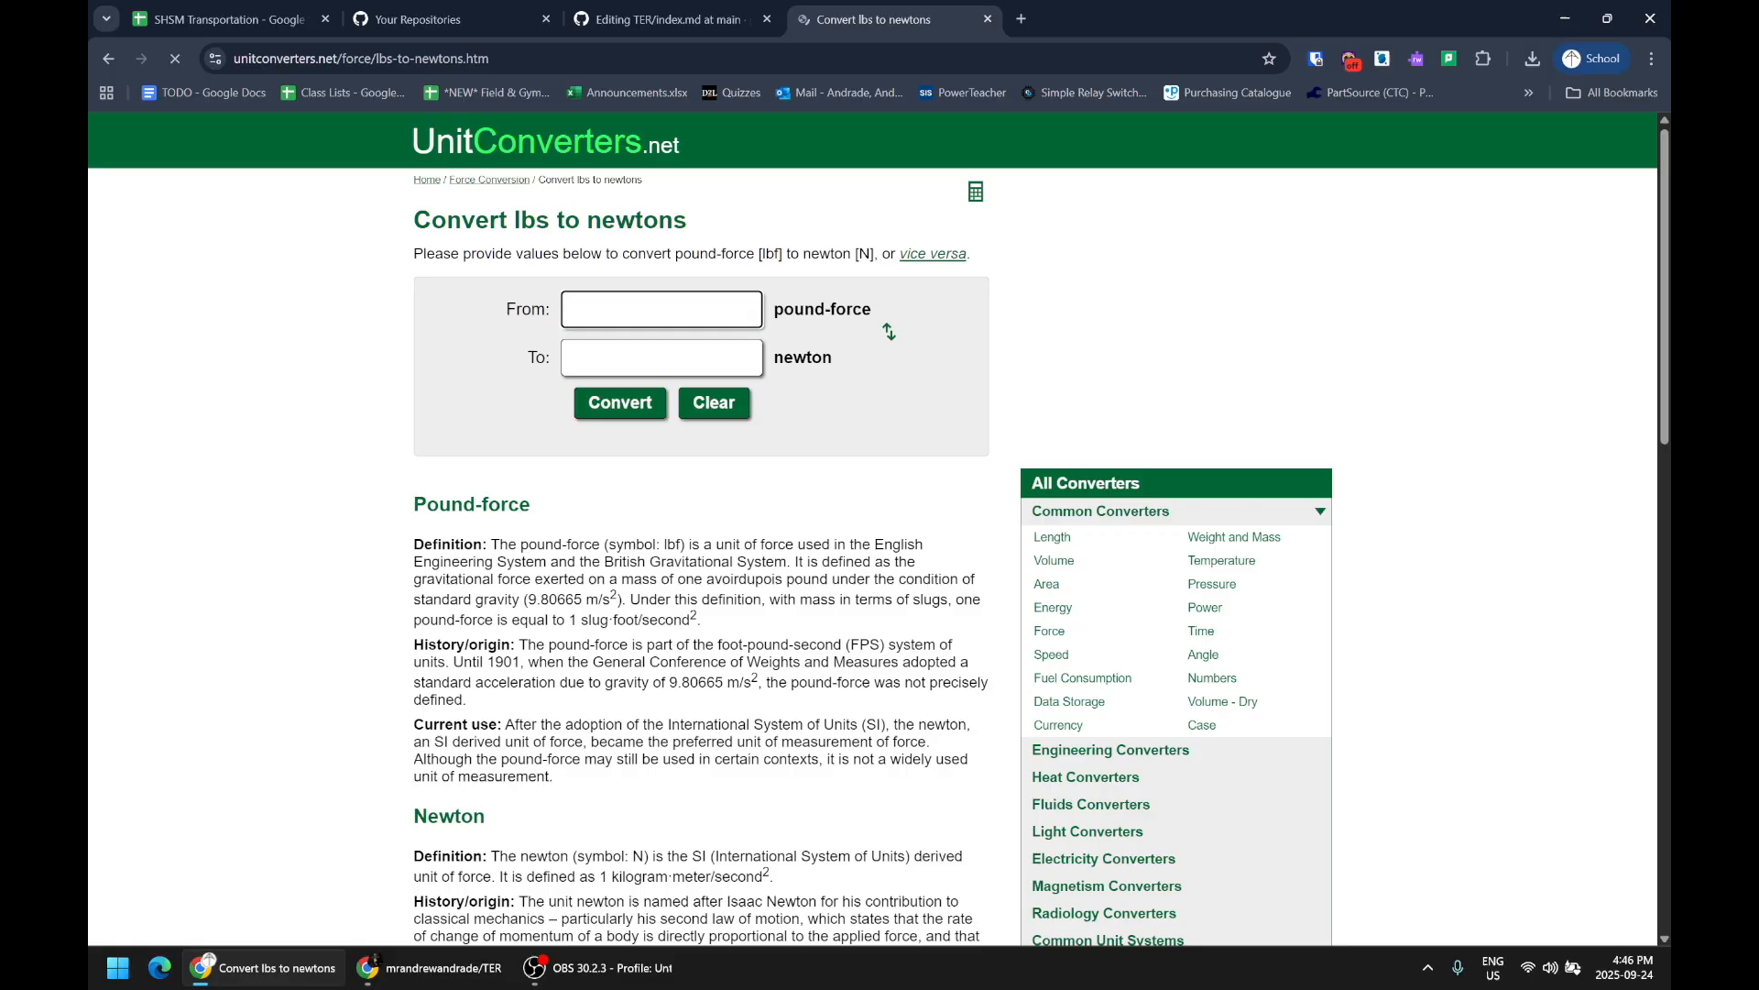
type("31")
key("Return")
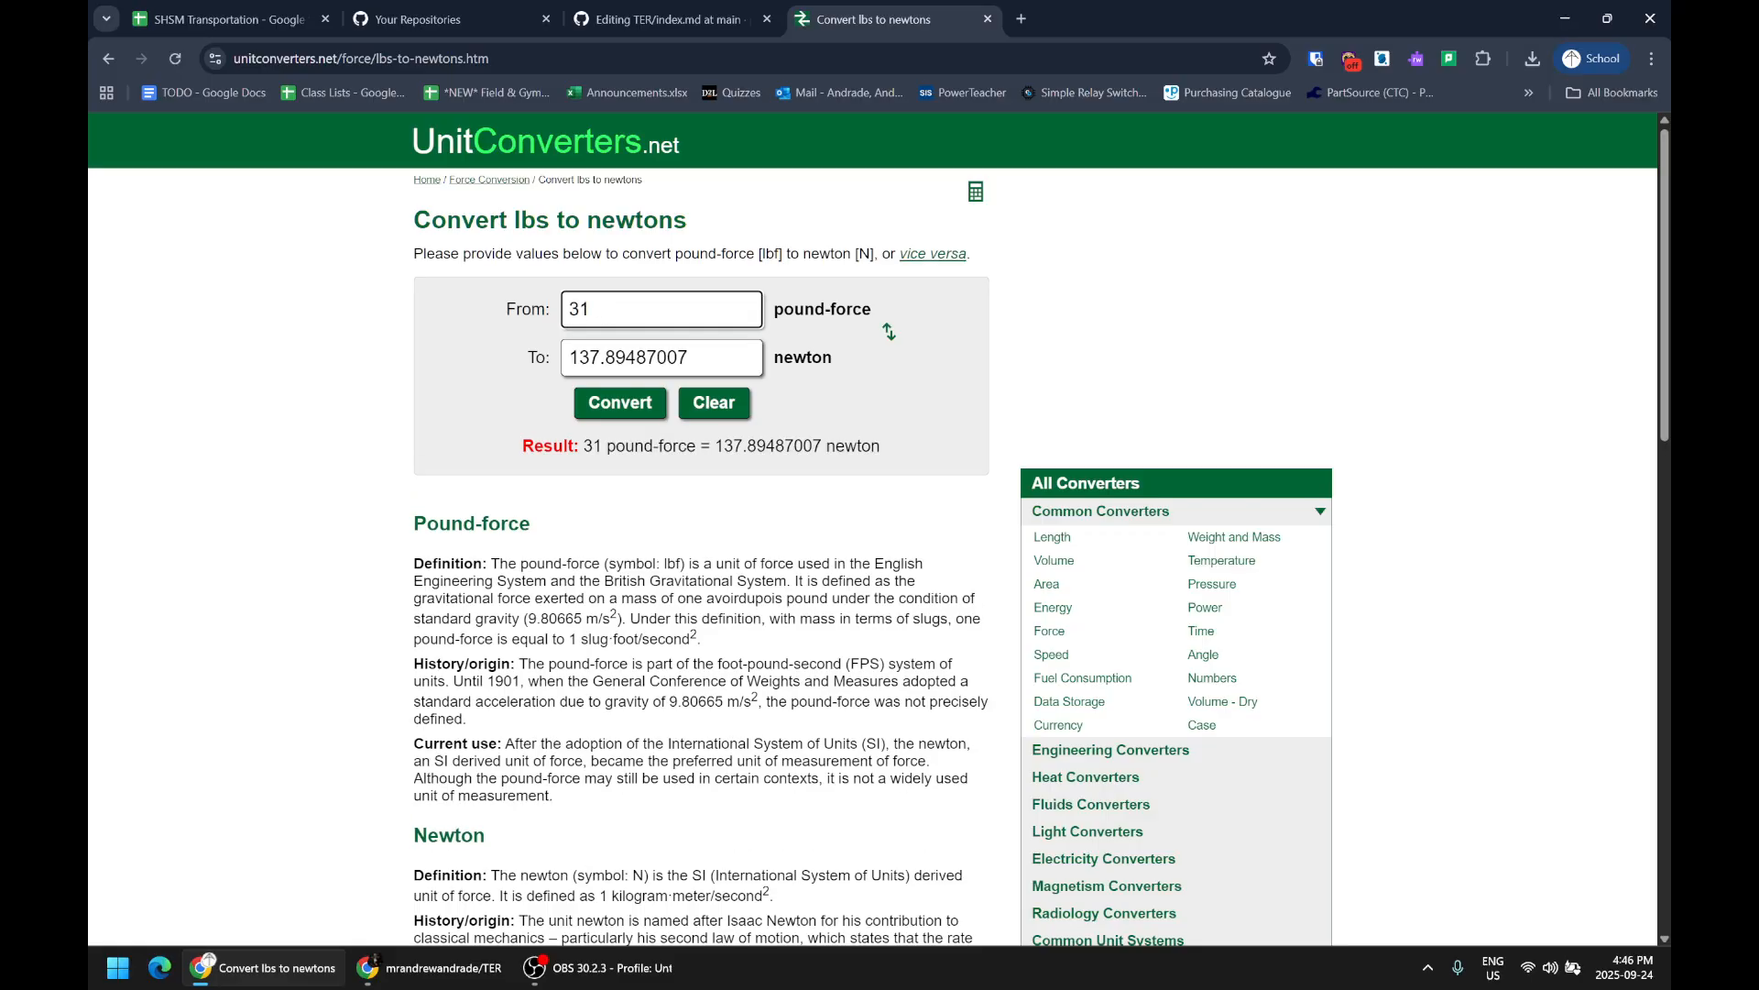
left_click_drag(564, 357, 602, 357)
- Back in the index.md editor, set the Moon force in the Final Answer section to ~140 N
left_click(697, 15)
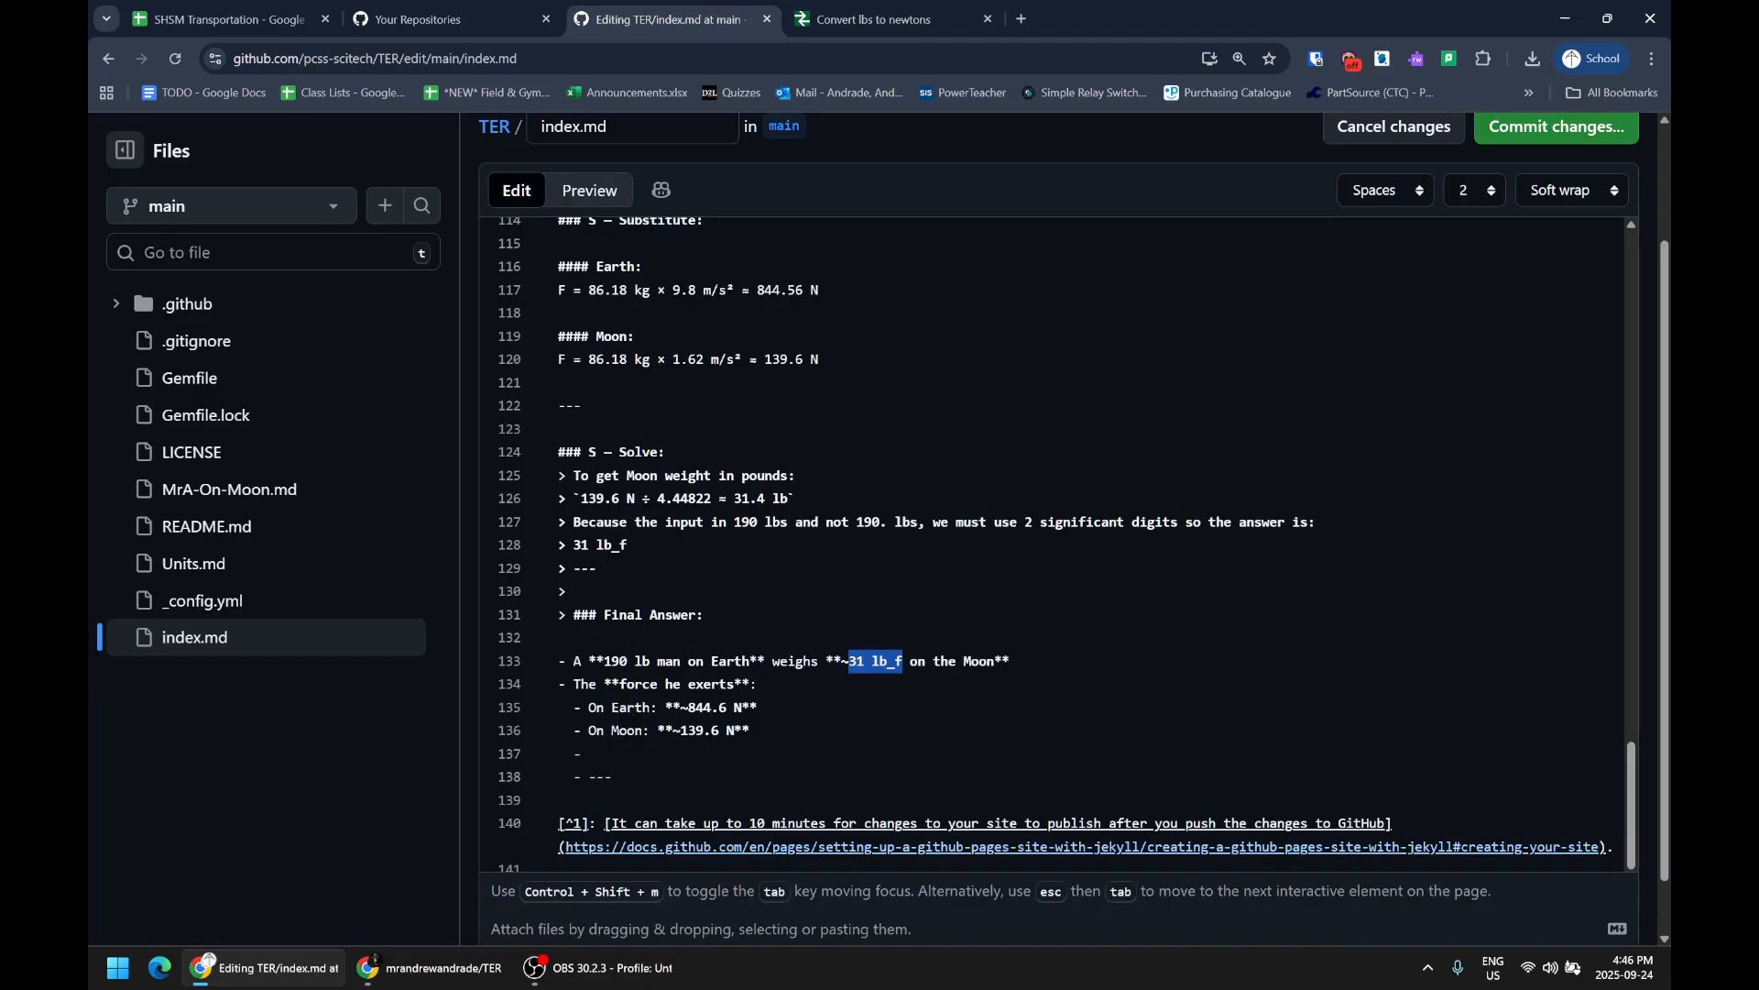
left_click(696, 730)
left_click_drag(690, 730, 720, 731)
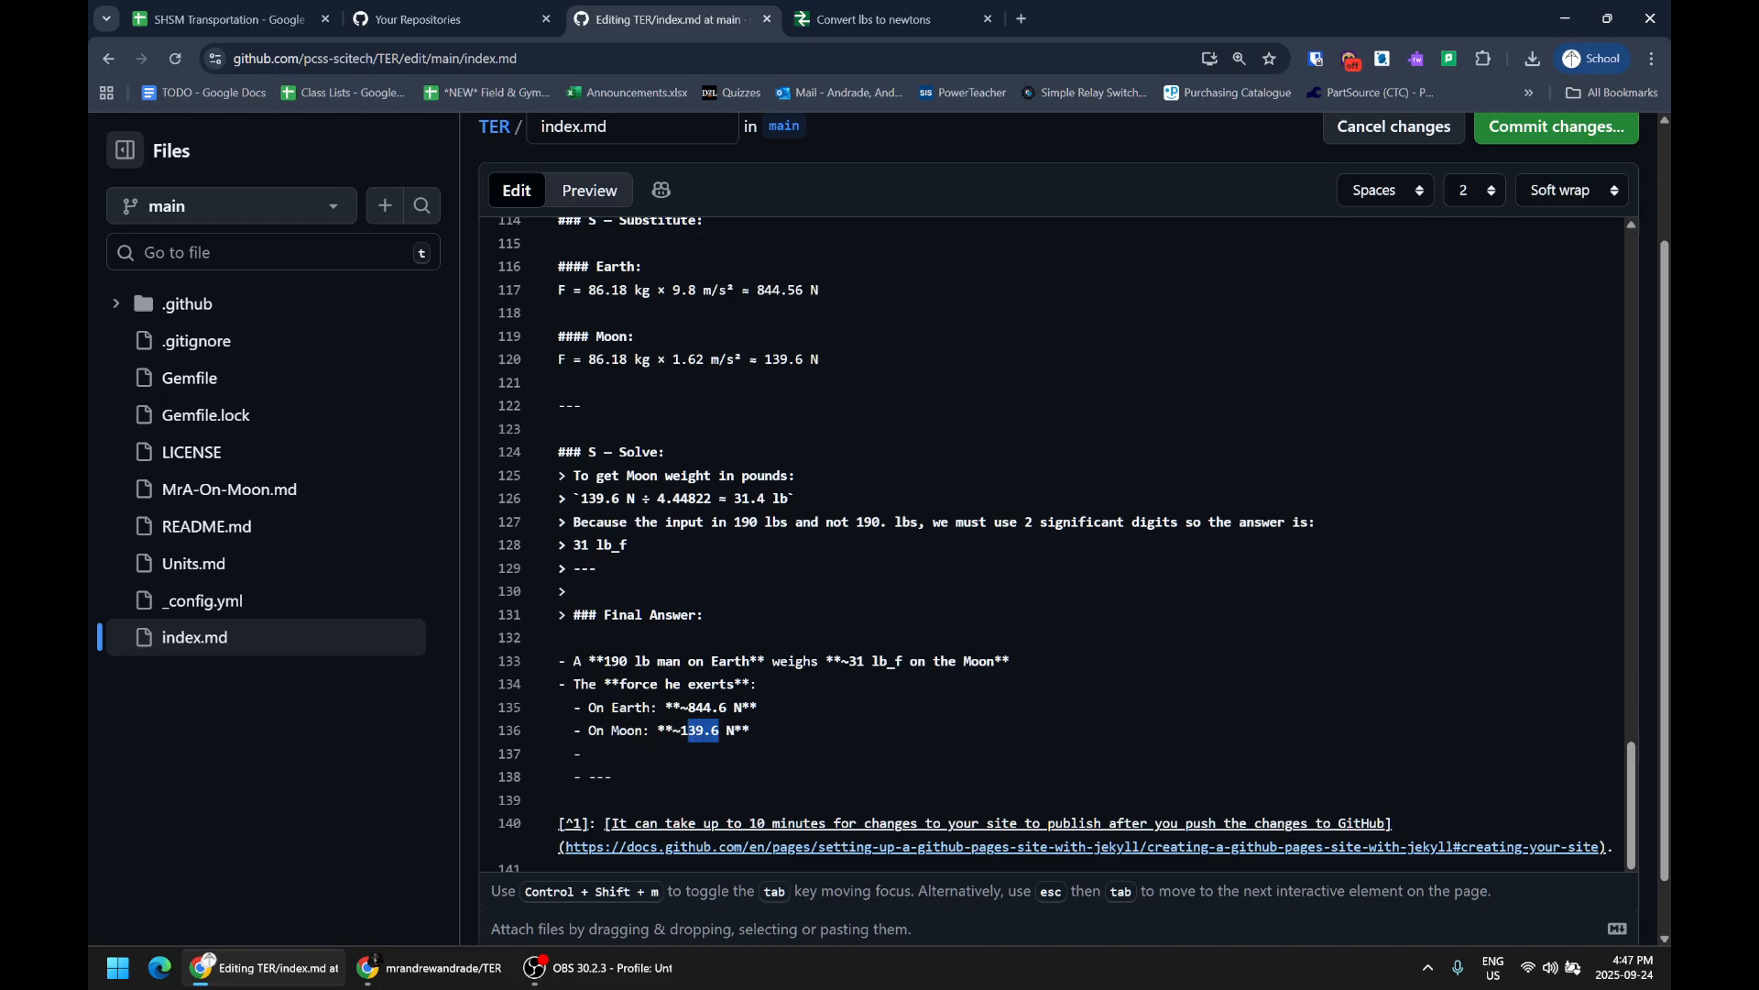
type("1")
key("BackSpace")
type("40")
- Convert 190 pound-force to newtons in the UnitConverters.net tab
left_click(850, 22)
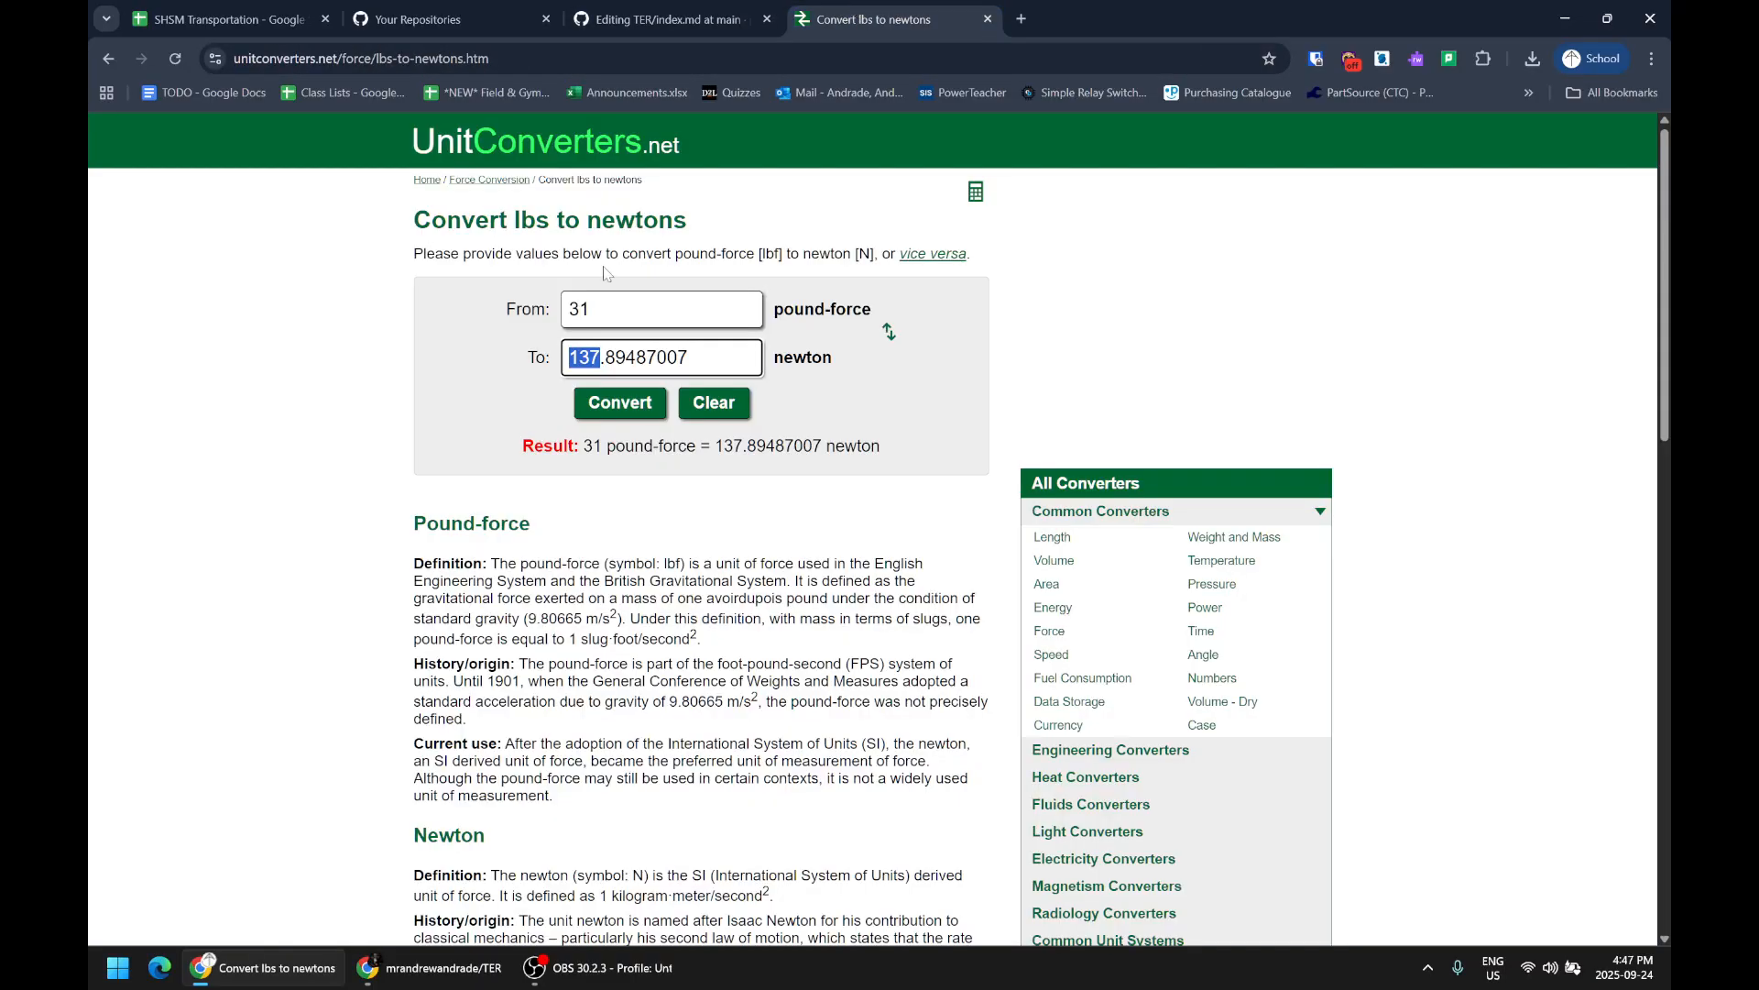
left_click_drag(601, 310, 510, 329)
type("190")
key("Tab")
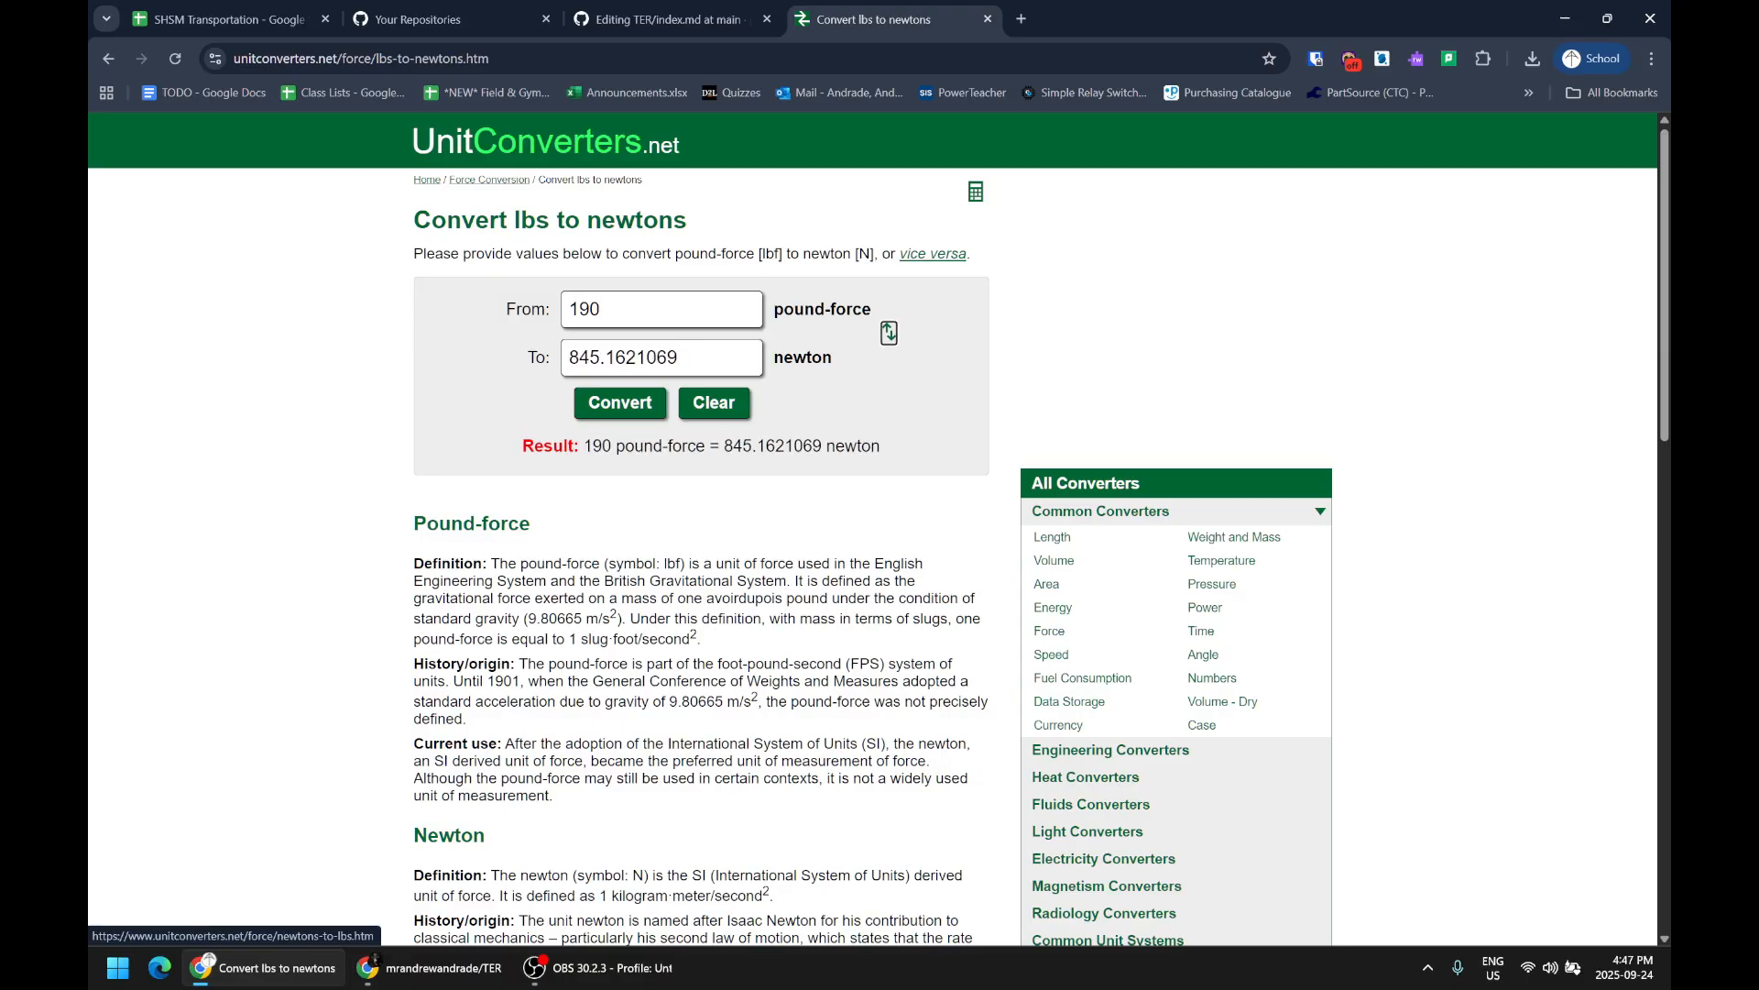
- Back in the index.md editor, round the Earth force in the Final Answer section to two significant digits, ~850 N
left_click(515, 25)
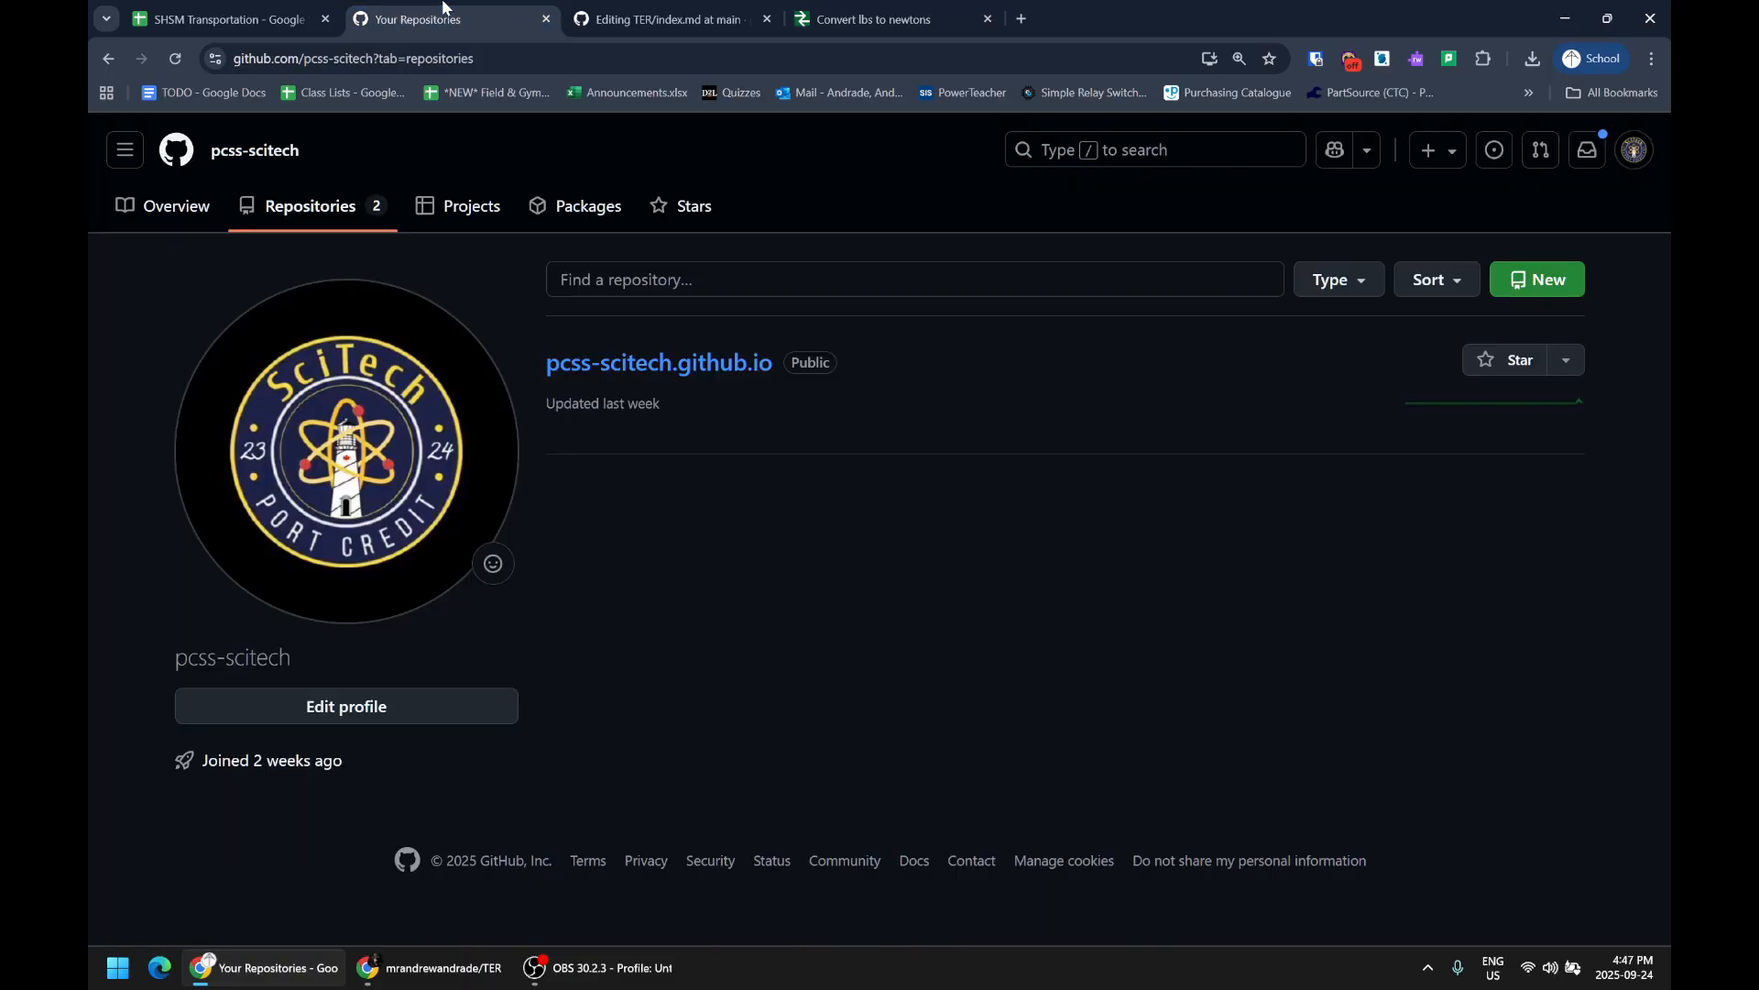
left_click(596, 10)
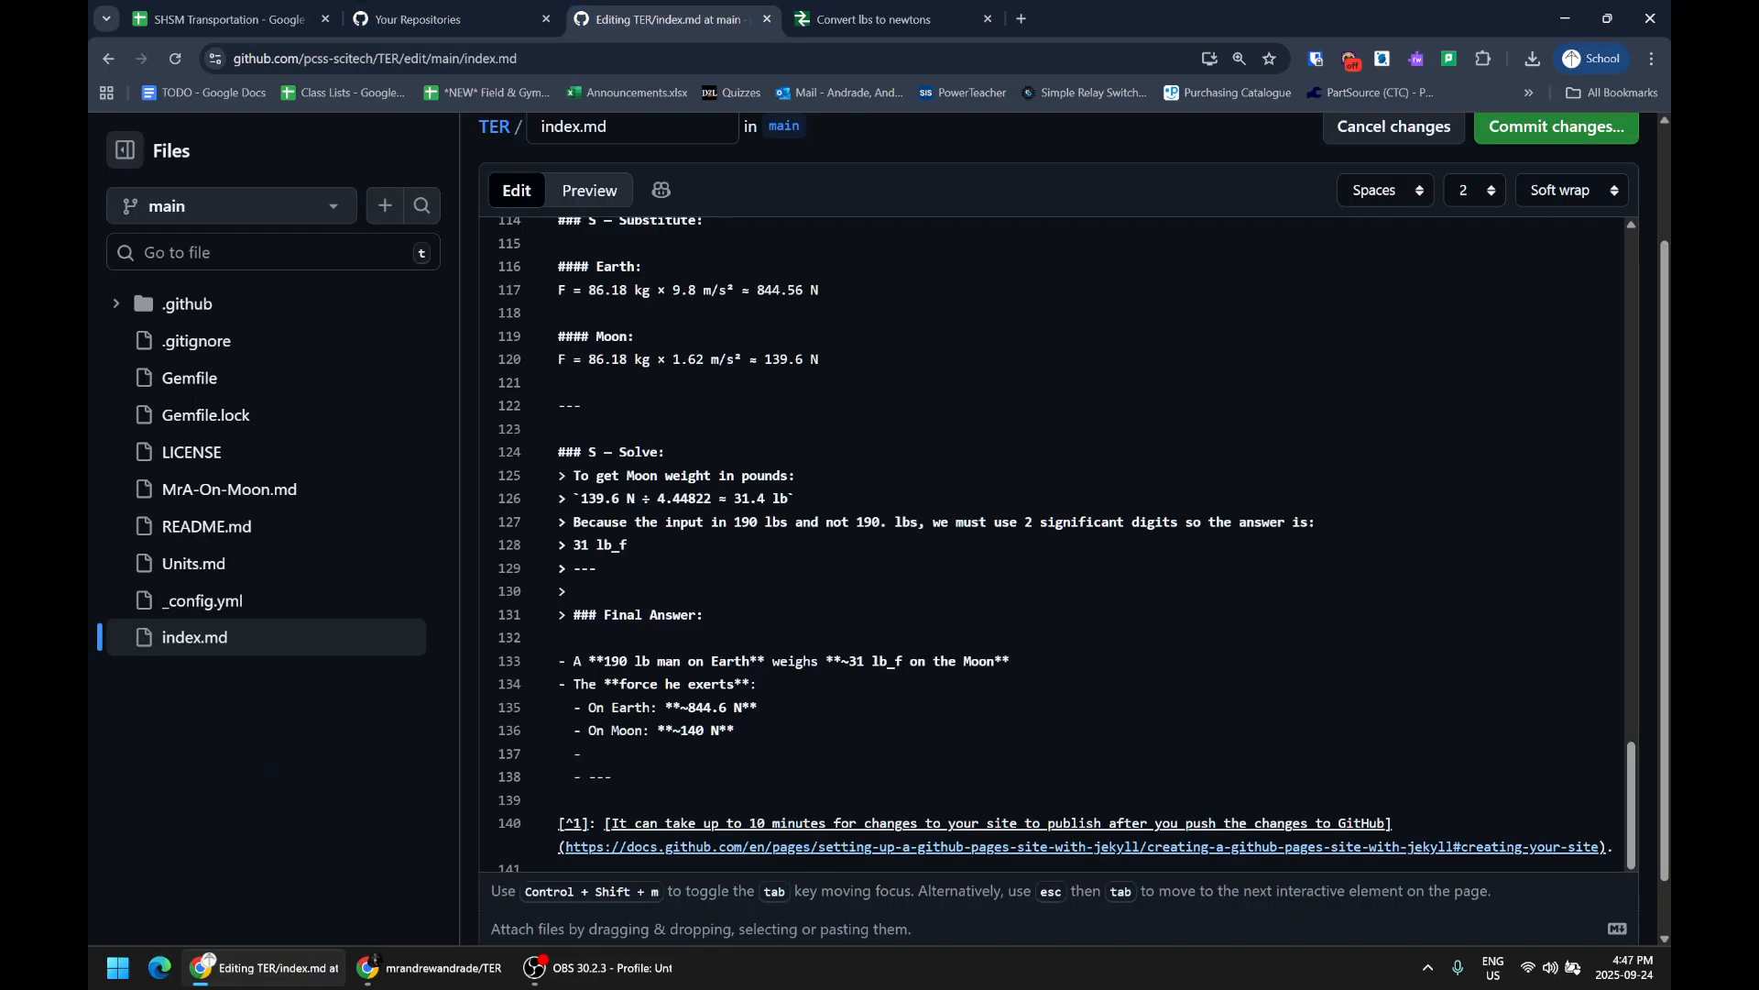
type("50")
key("shift+Right")
key("shift+Right")
key("shift+Right")
key("BackSpace")
key("BackSpace")
- Commit the index.md changes directly to the main branch with the message "Fixed typo and sig figures in the first example"
scroll(1054, 549, "down", 1)
scroll(1053, 550, "up", 4)
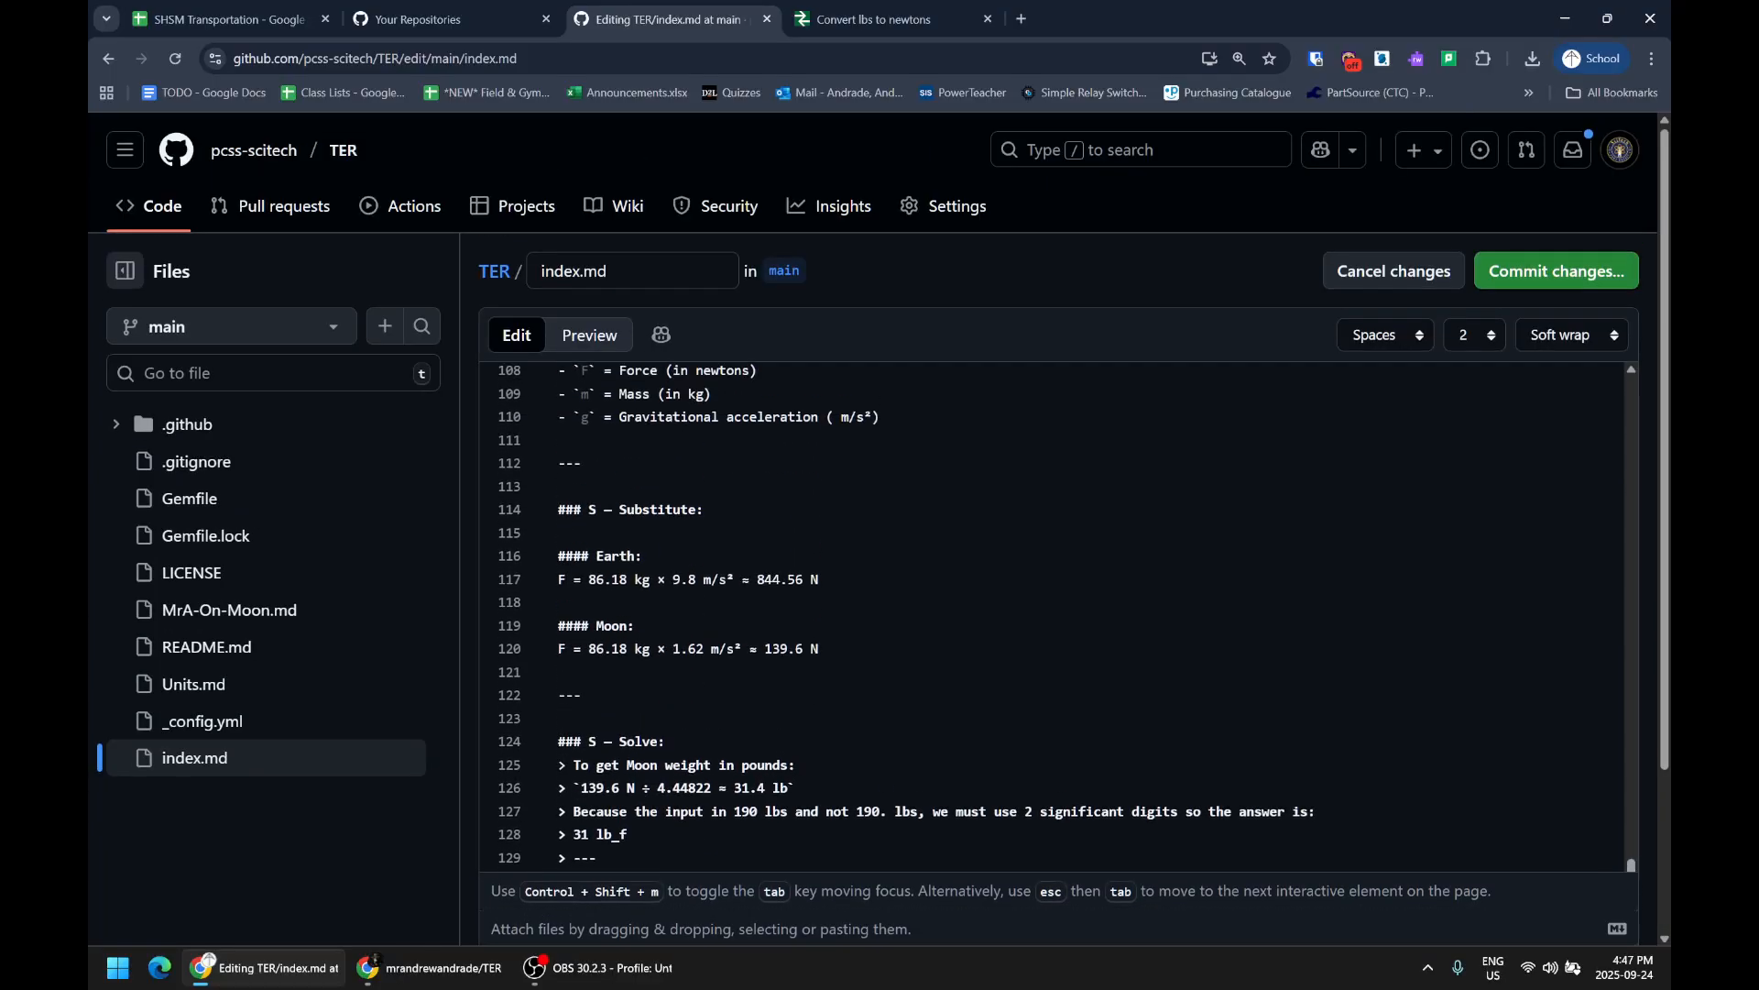
left_click(1515, 274)
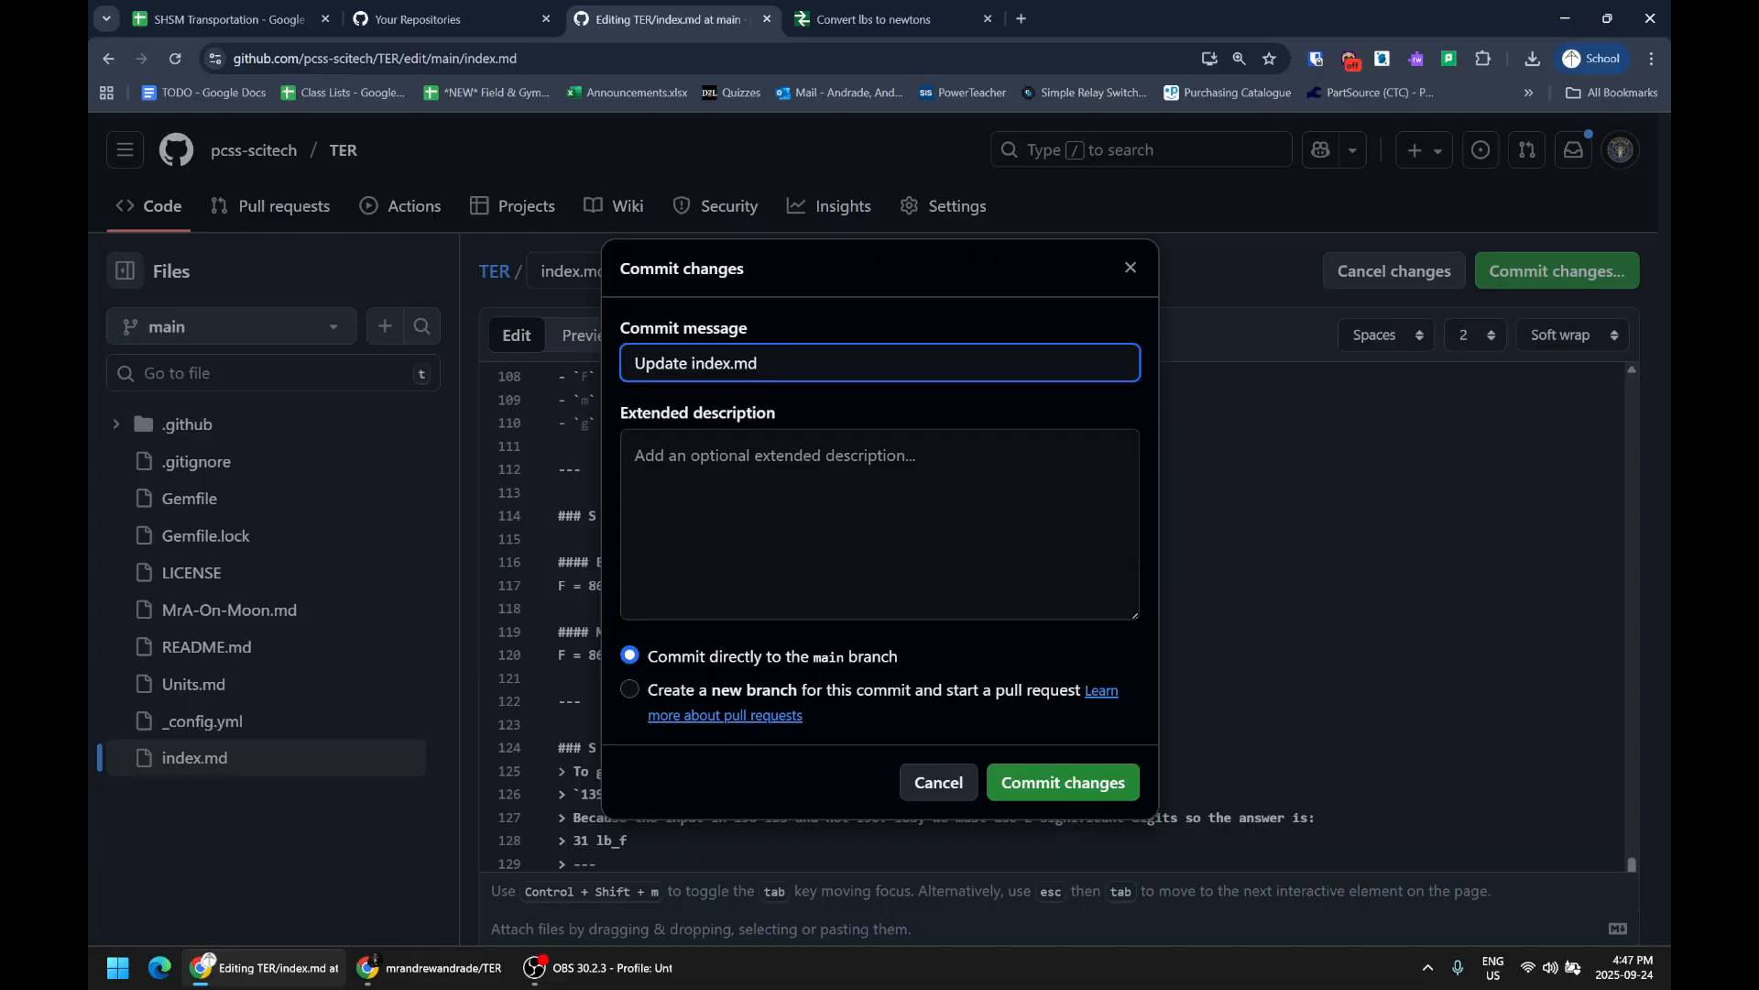
key("ctrl+a")
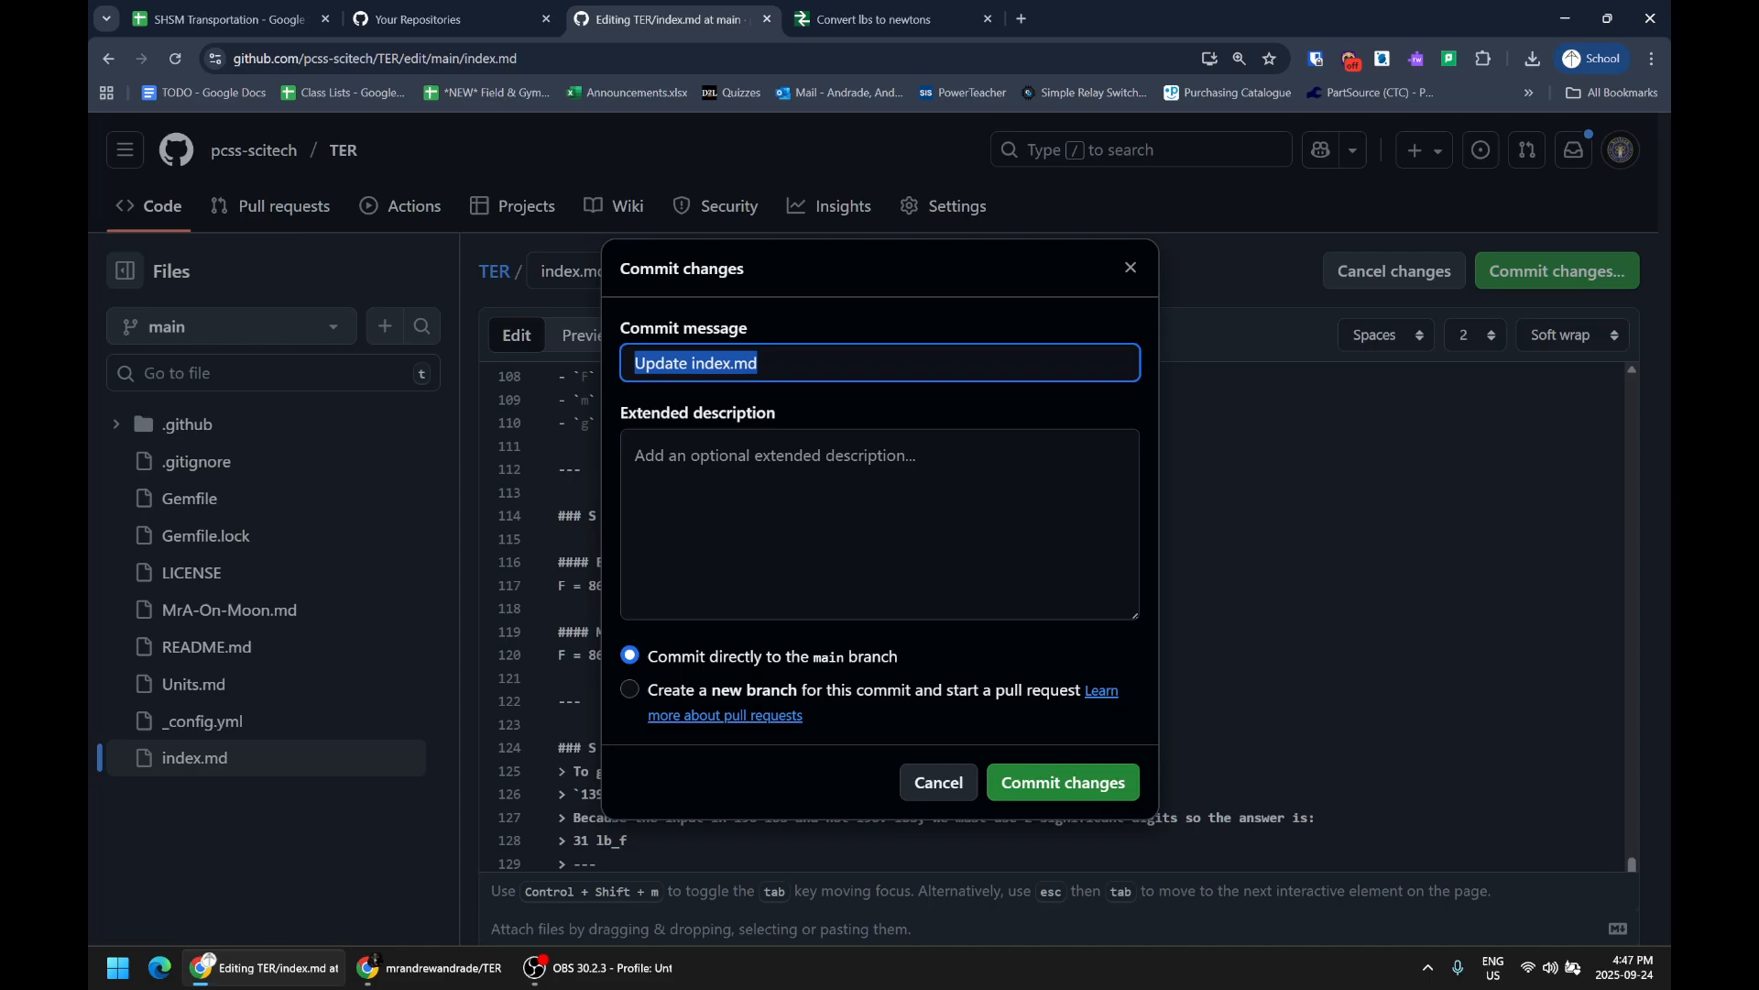
type("Fixed ")
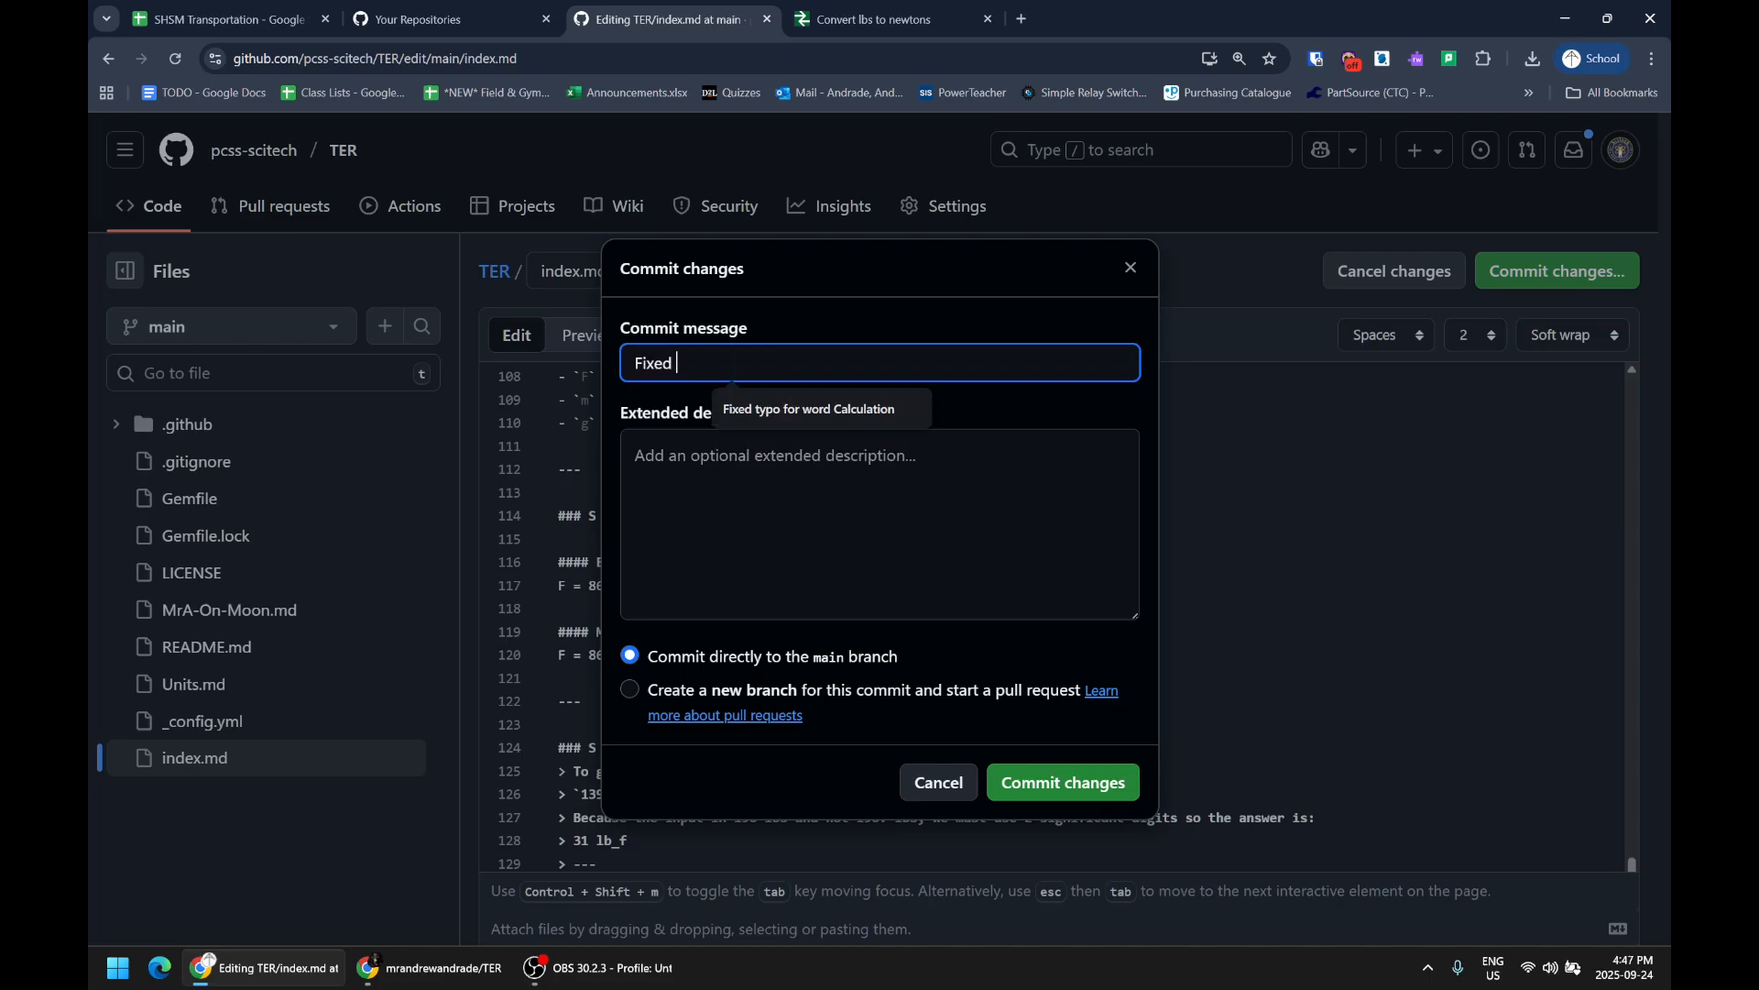
type("typo and sig figures in the")
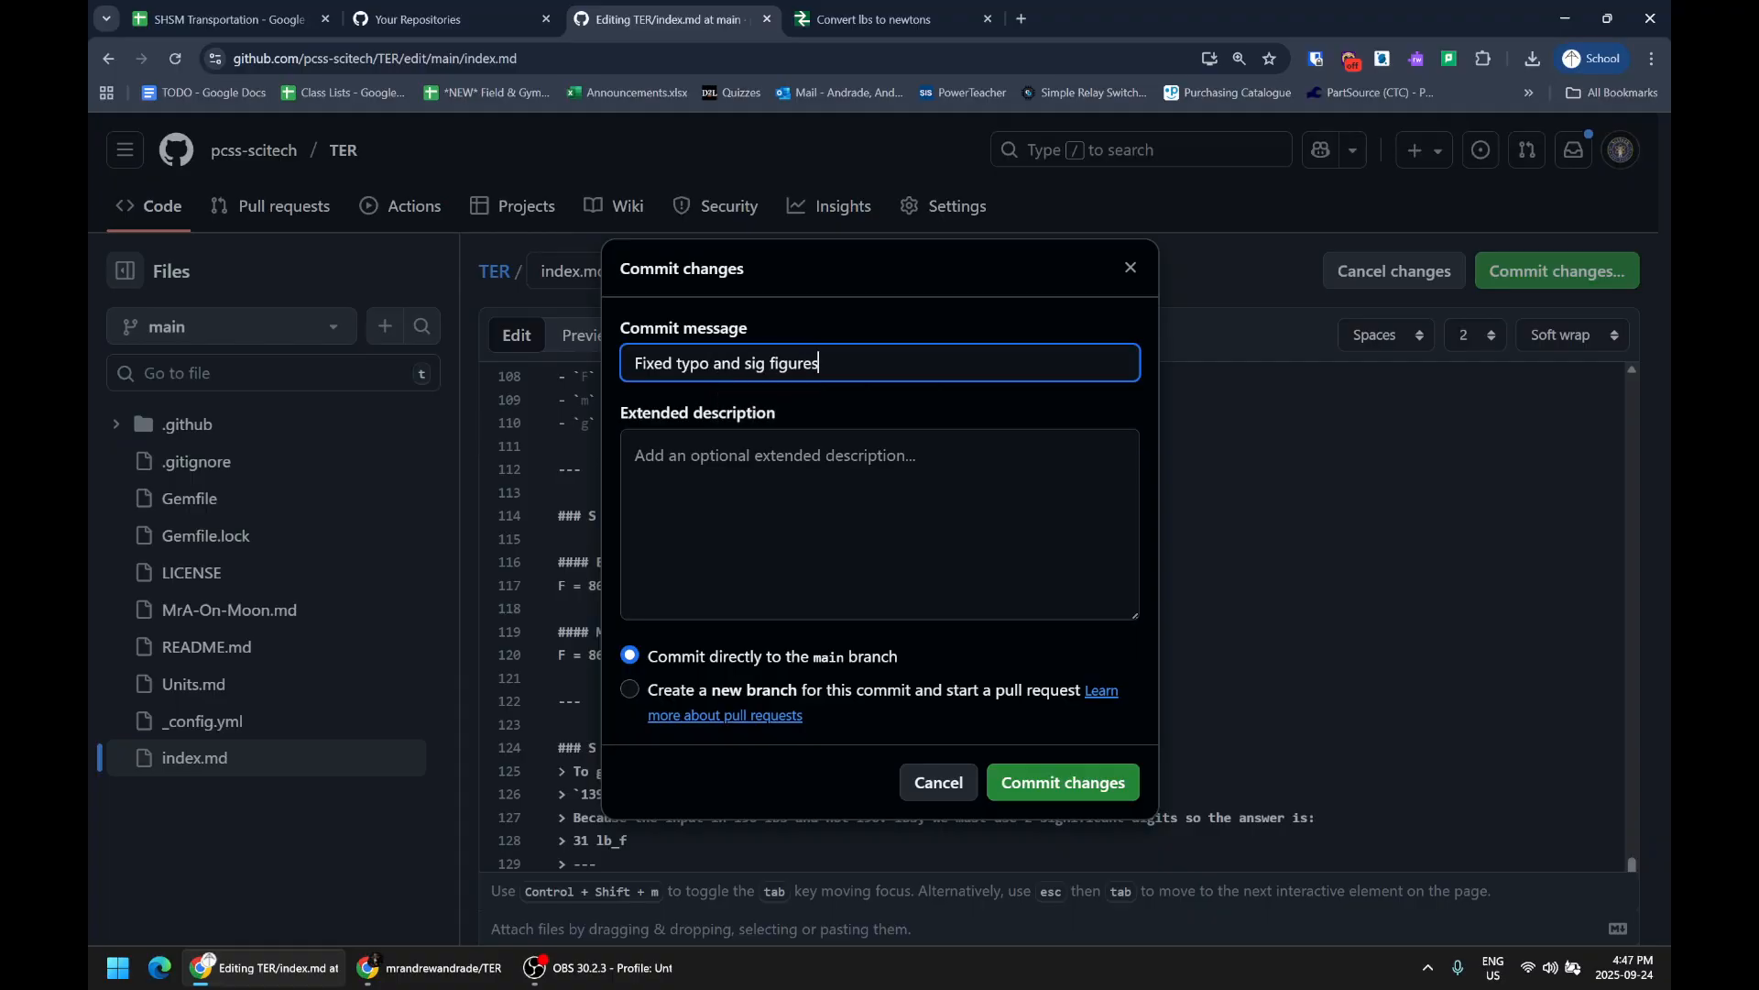
type(" first example")
left_click(995, 784)
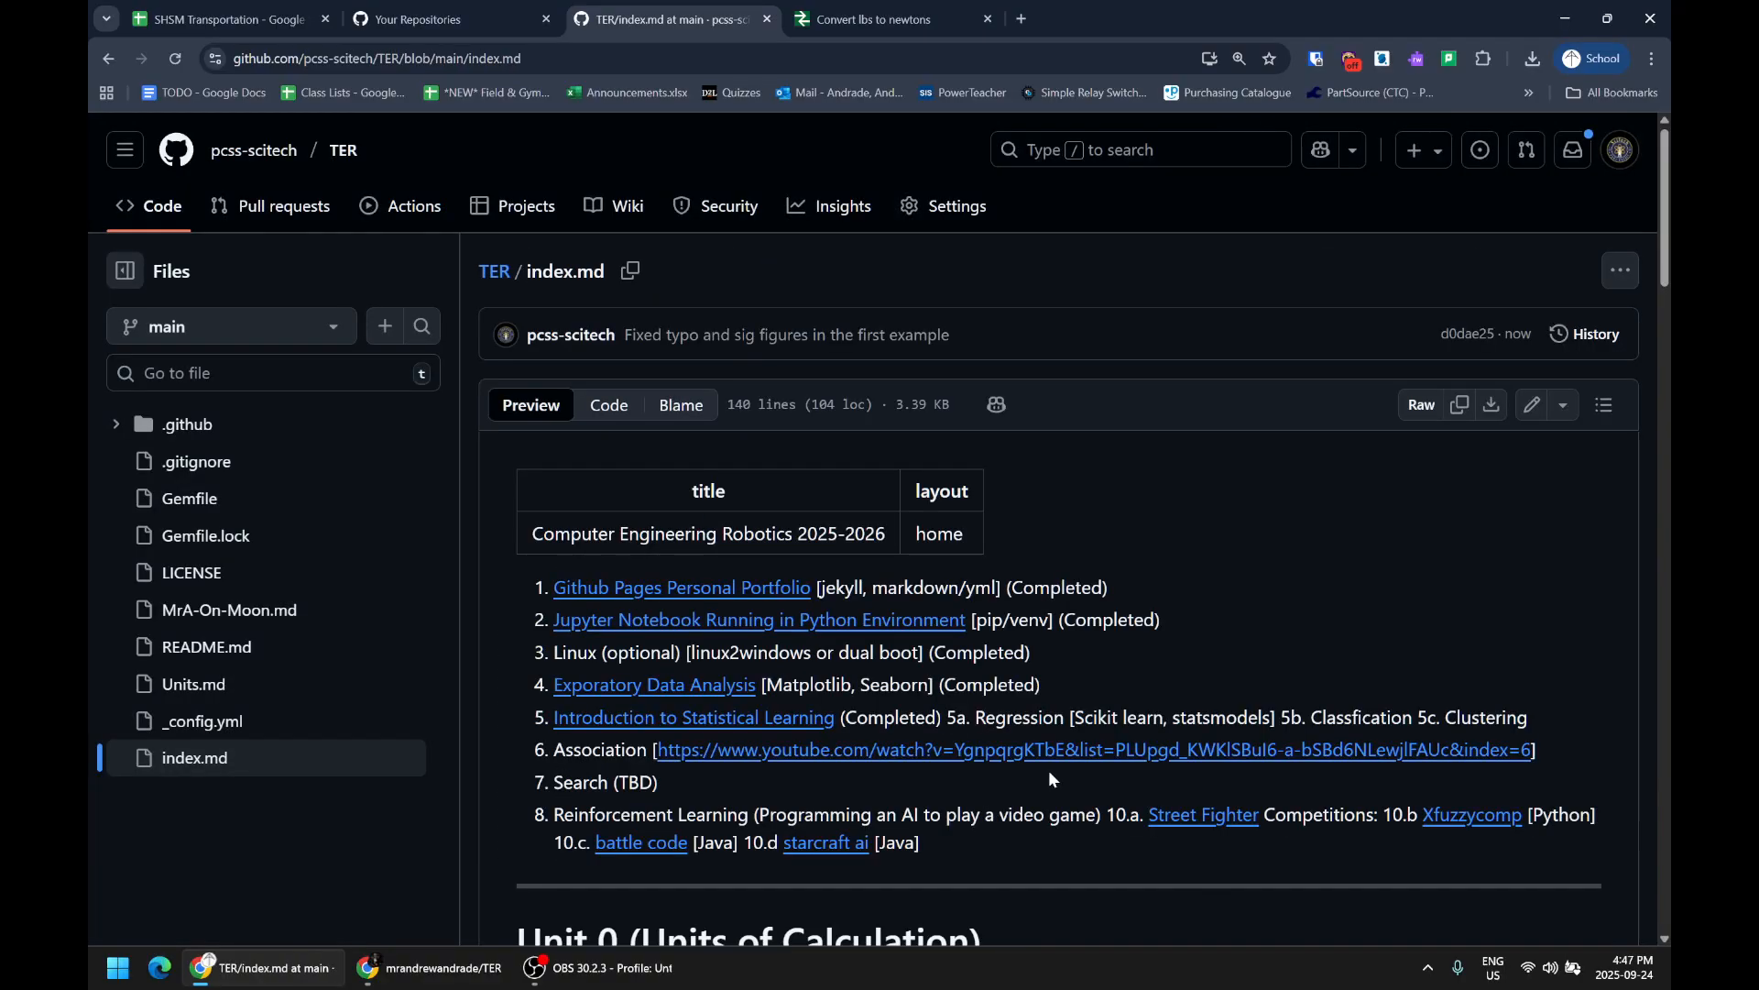
- Look over the committed index.md and return to the TER fork's main page
scroll(1050, 779, "down", 1)
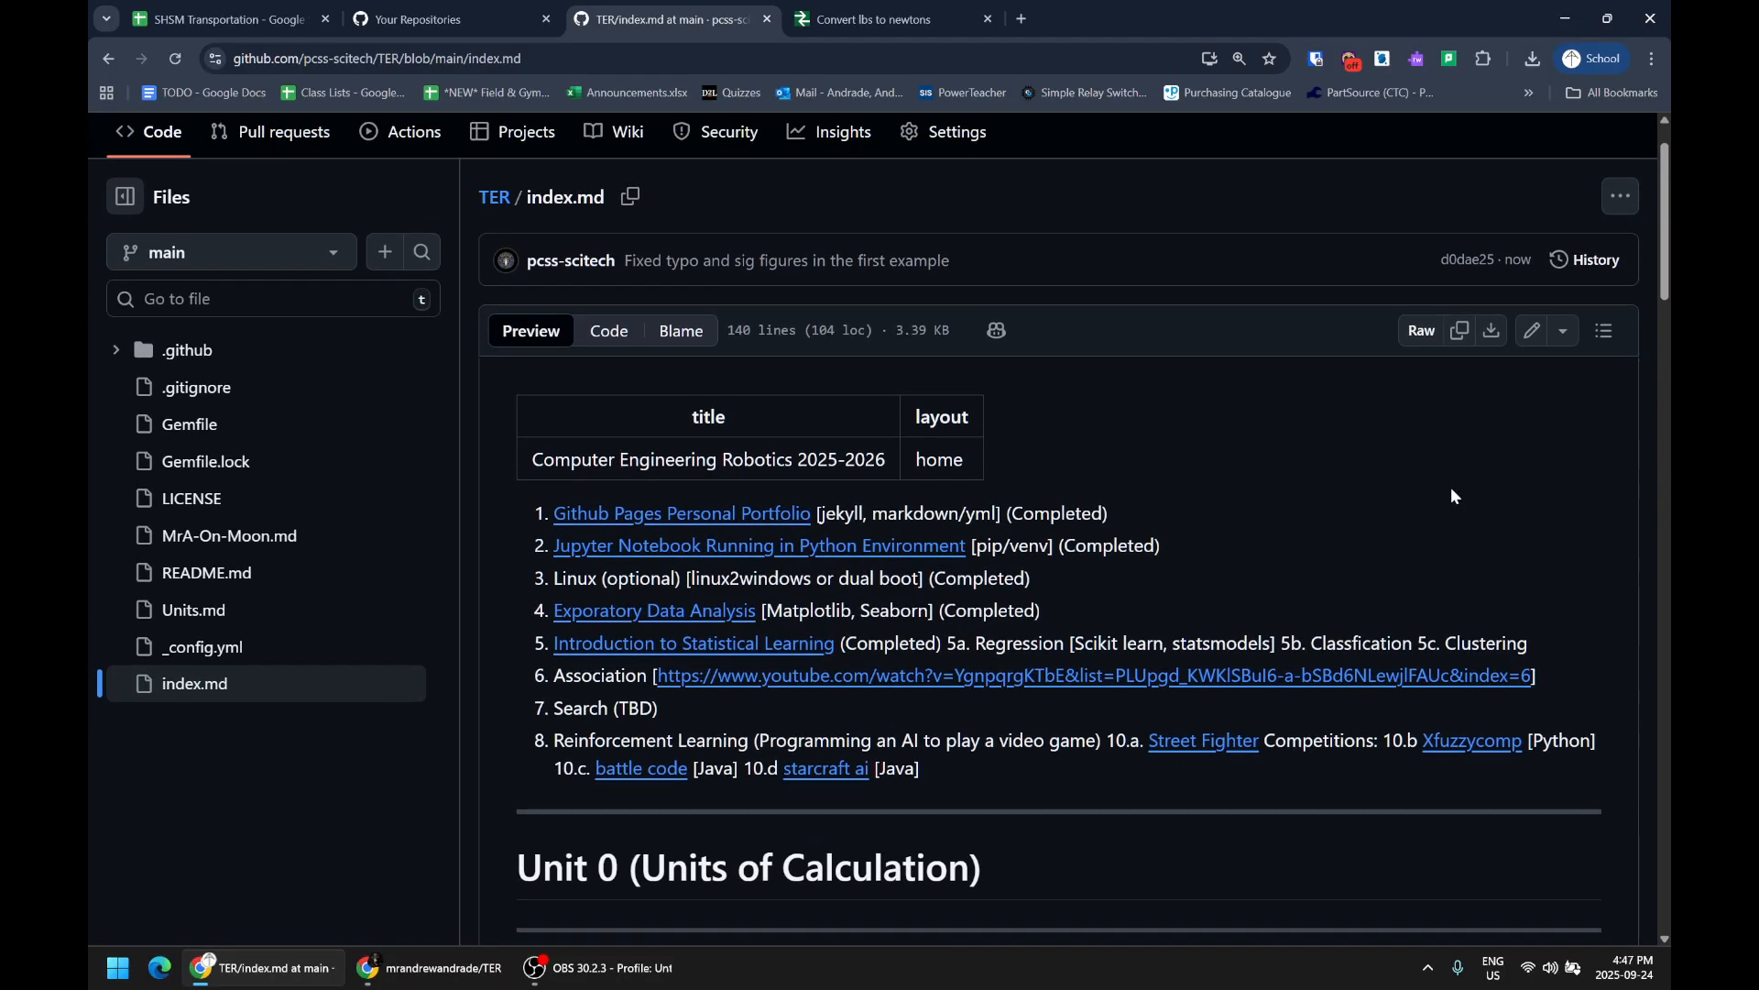
scroll(1306, 509, "down", 5)
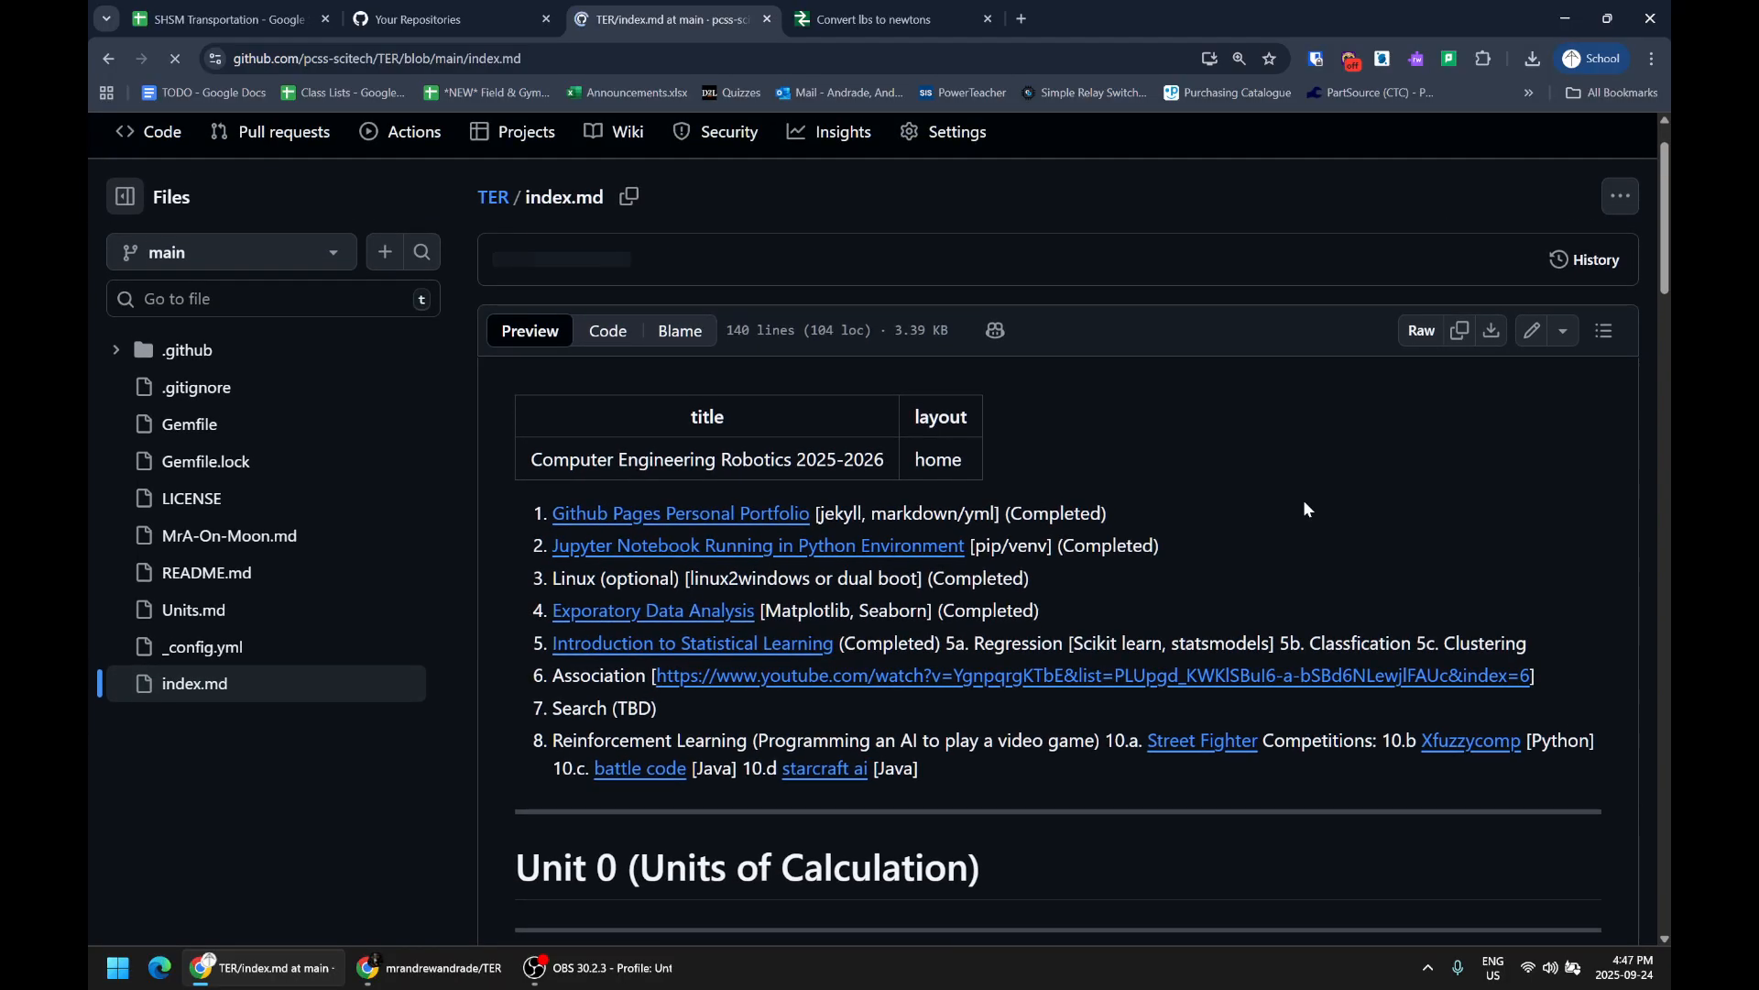
scroll(1307, 510, "down", 4)
scroll(1307, 509, "up", 10)
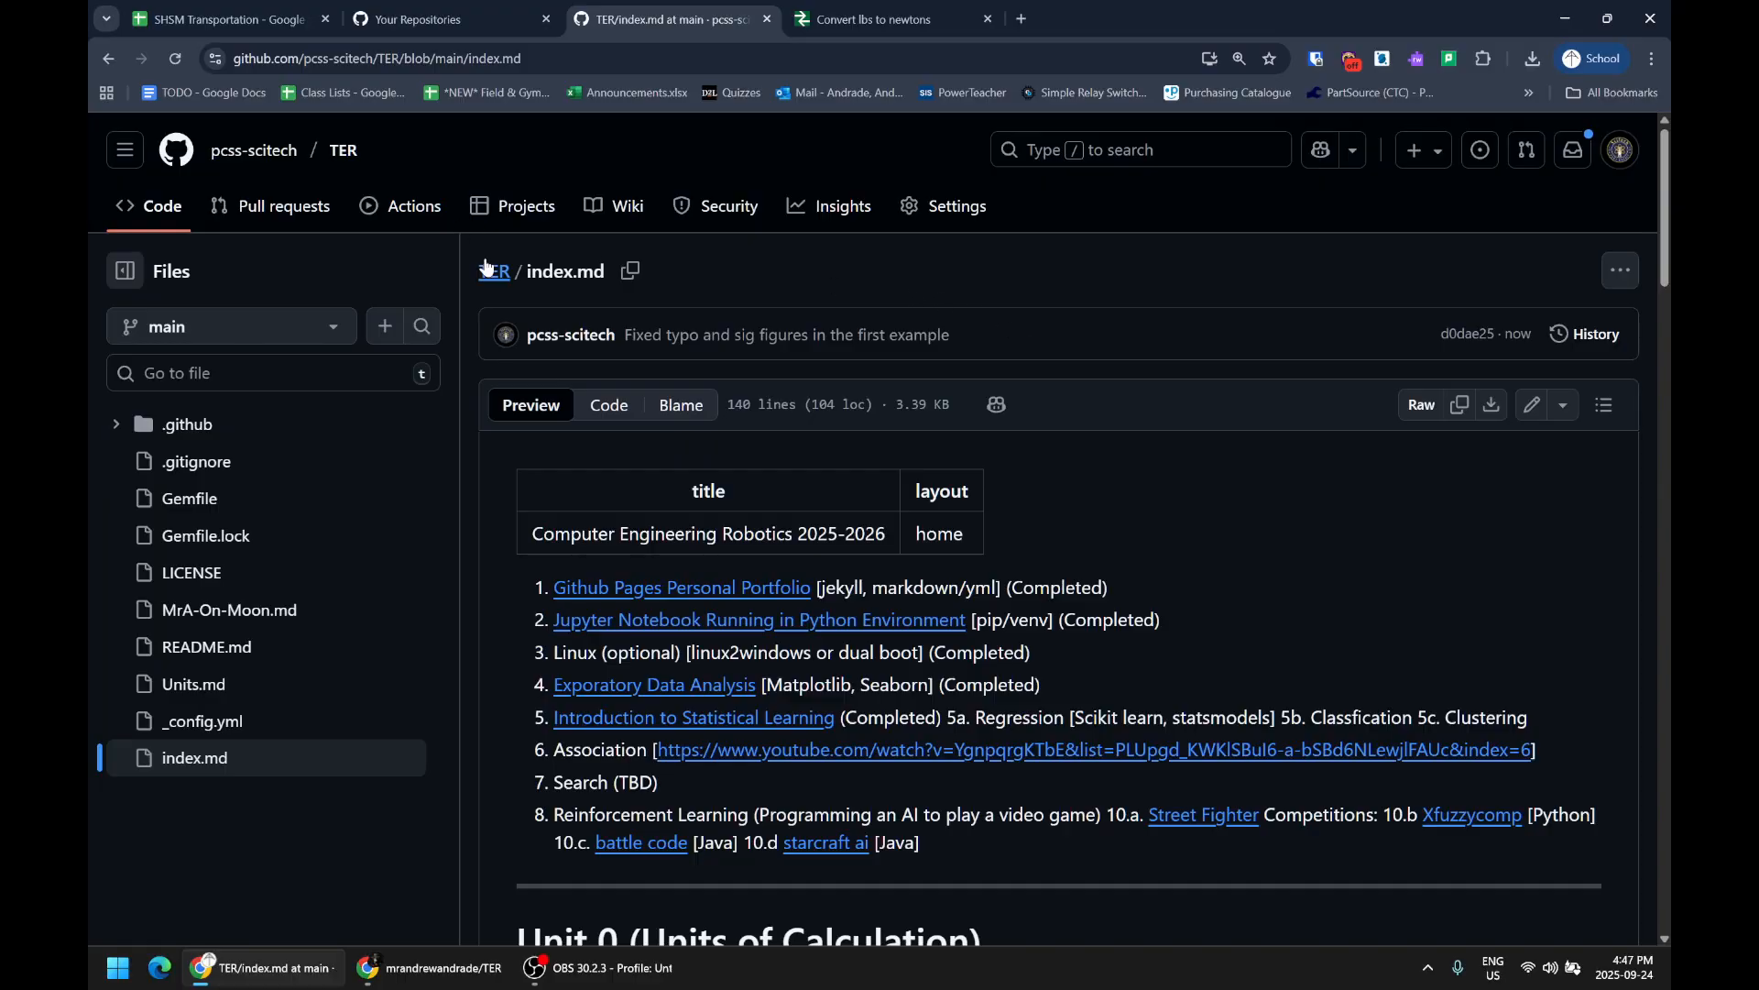
left_click(486, 266)
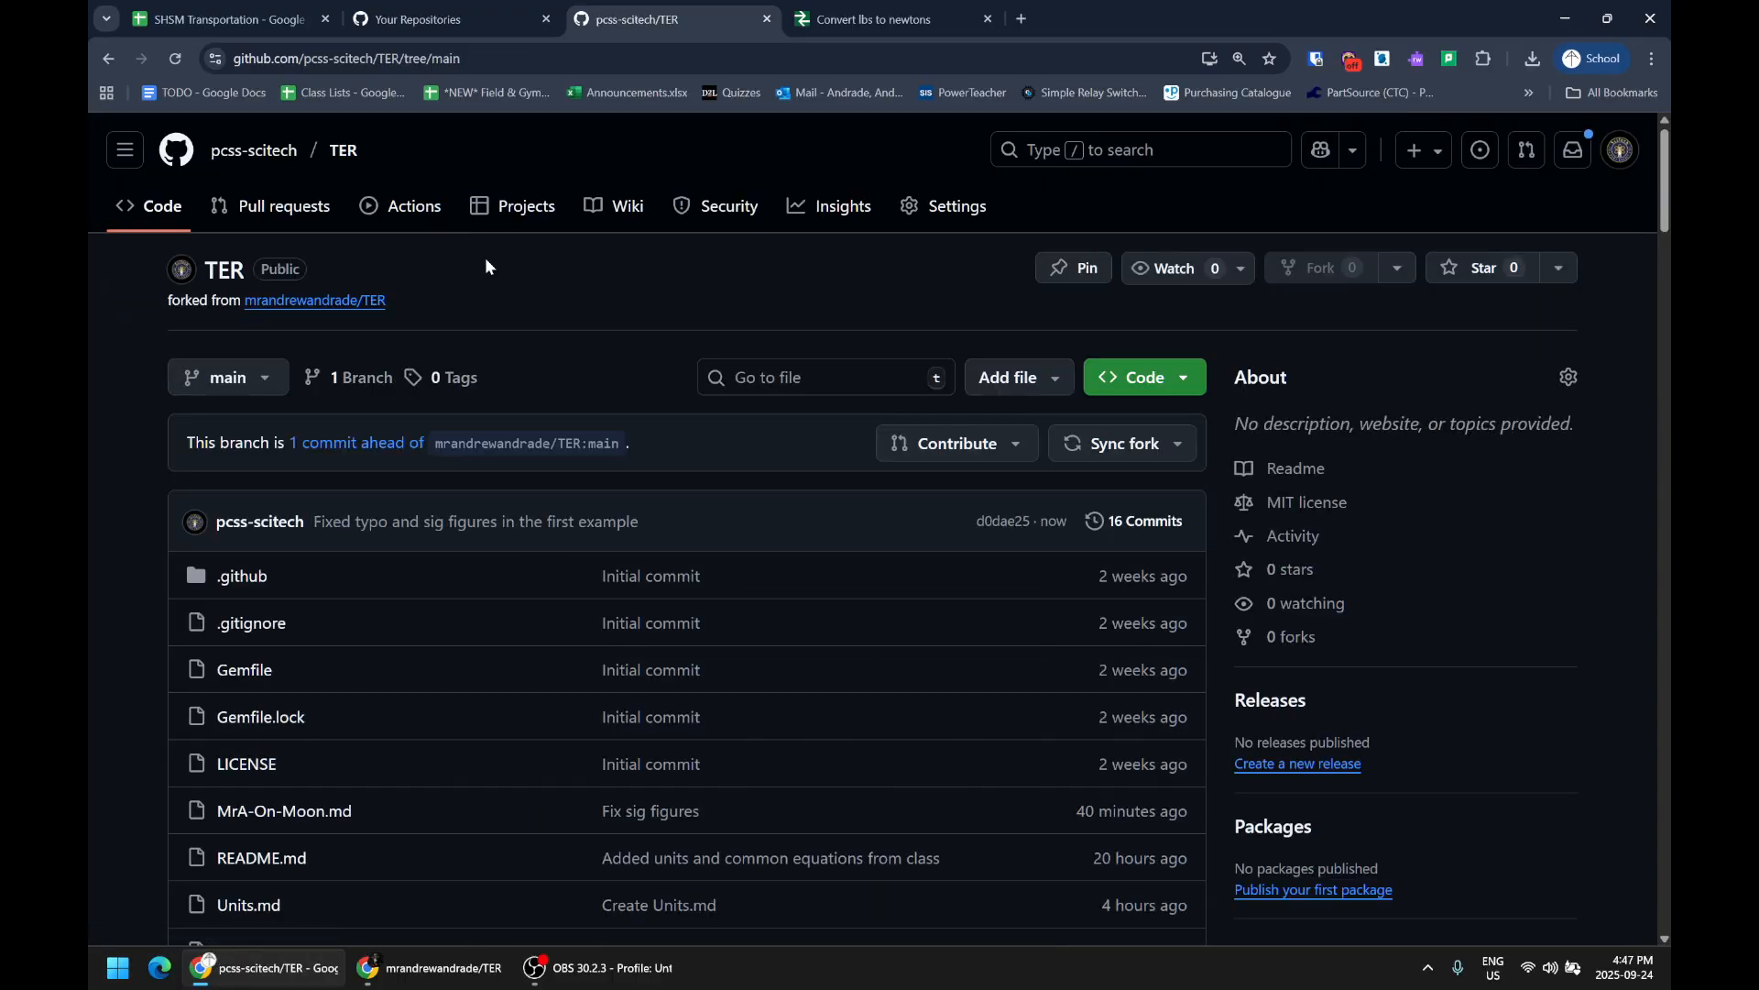
- Create a pull request from the fork's main branch to the upstream TER main, titled "Fixed typo and sig figures in the first example", without a description
left_click(940, 454)
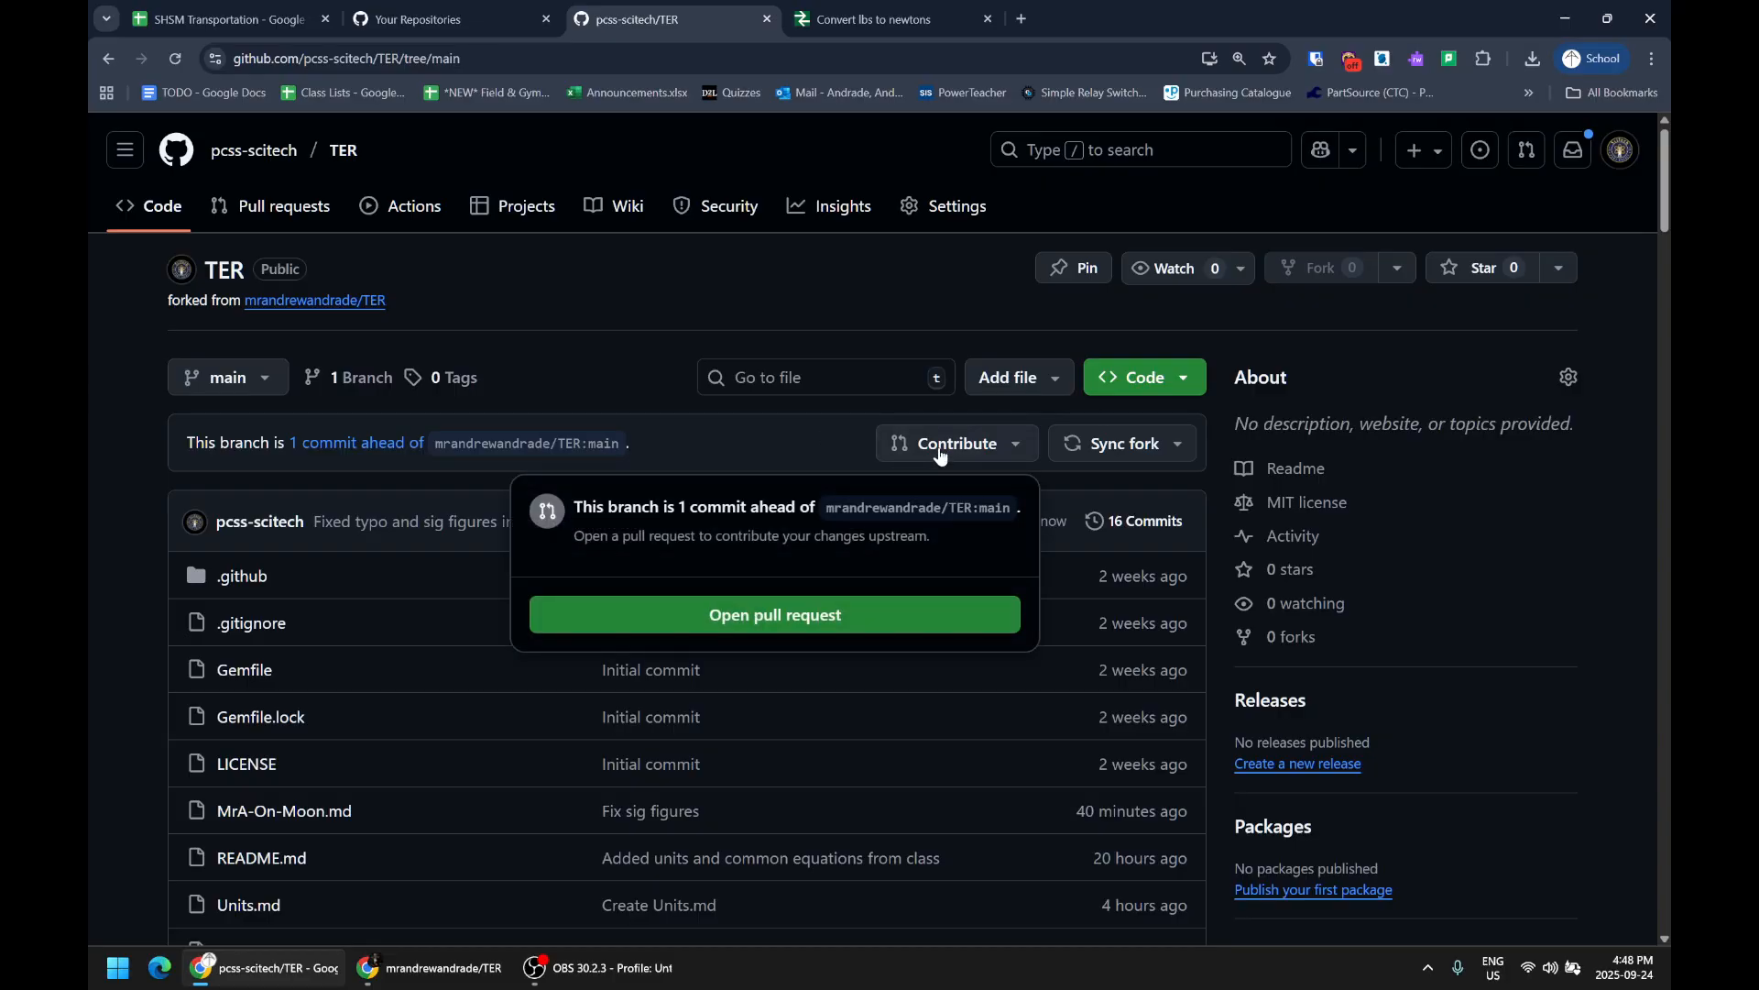
left_click(1109, 442)
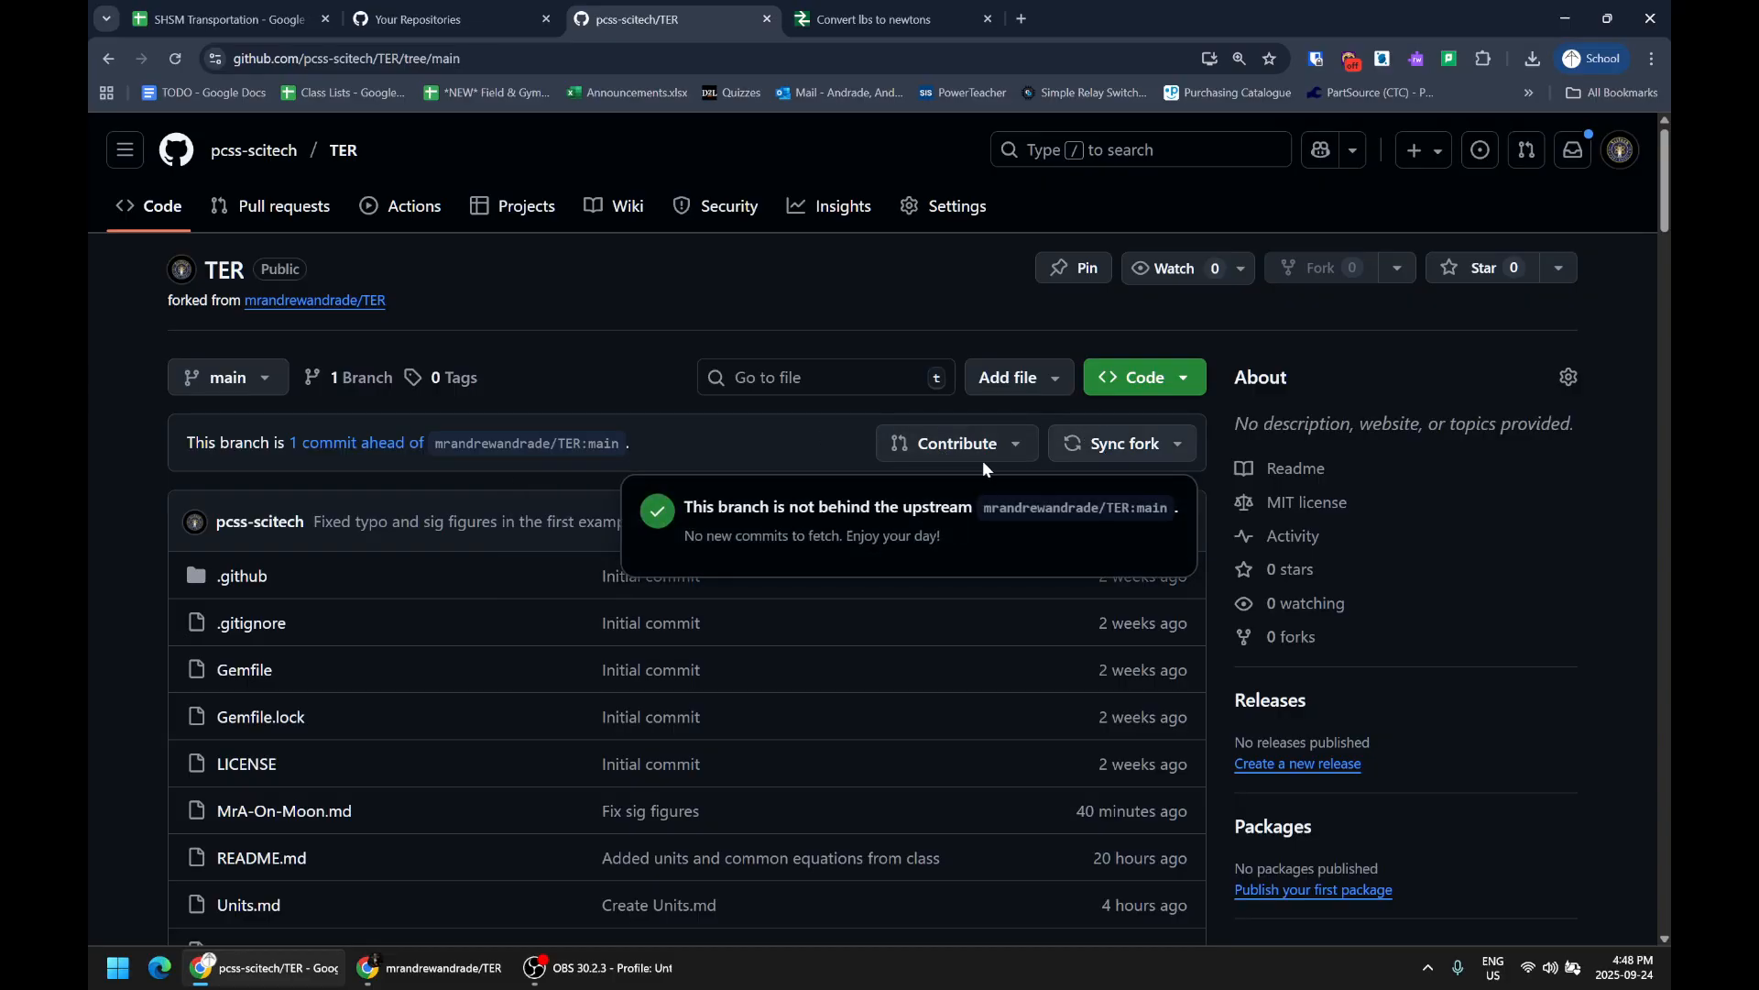
left_click(925, 451)
left_click(926, 450)
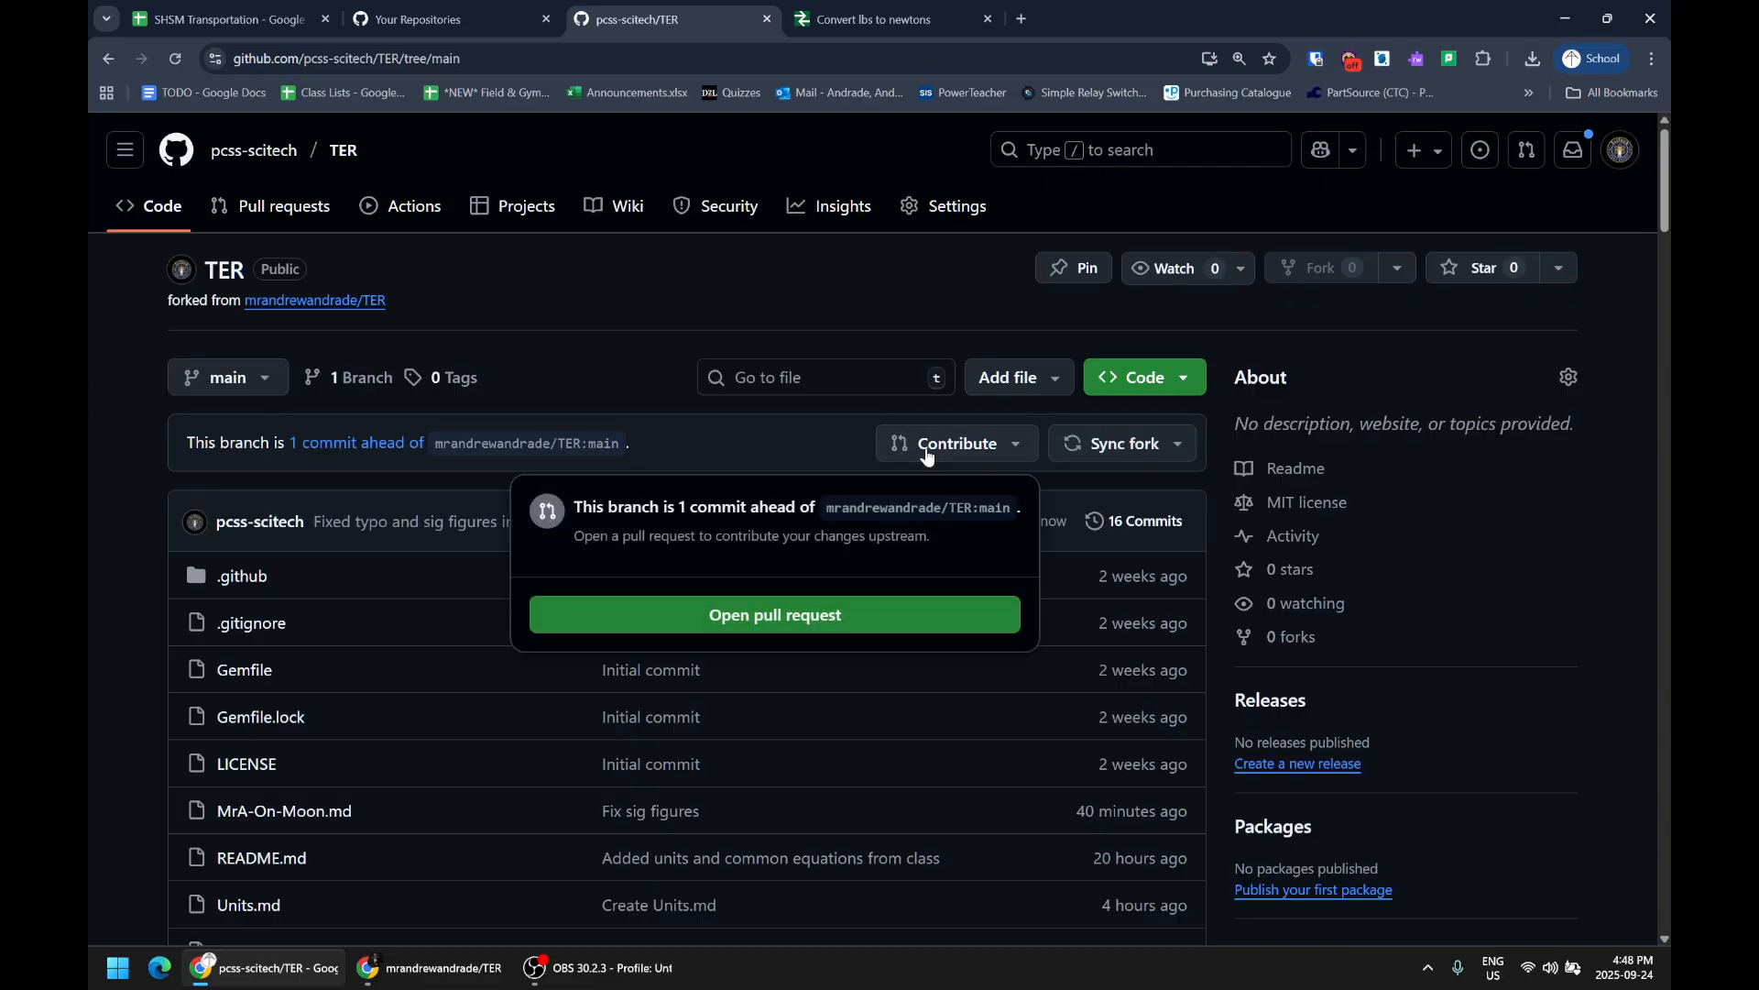
left_click(774, 615)
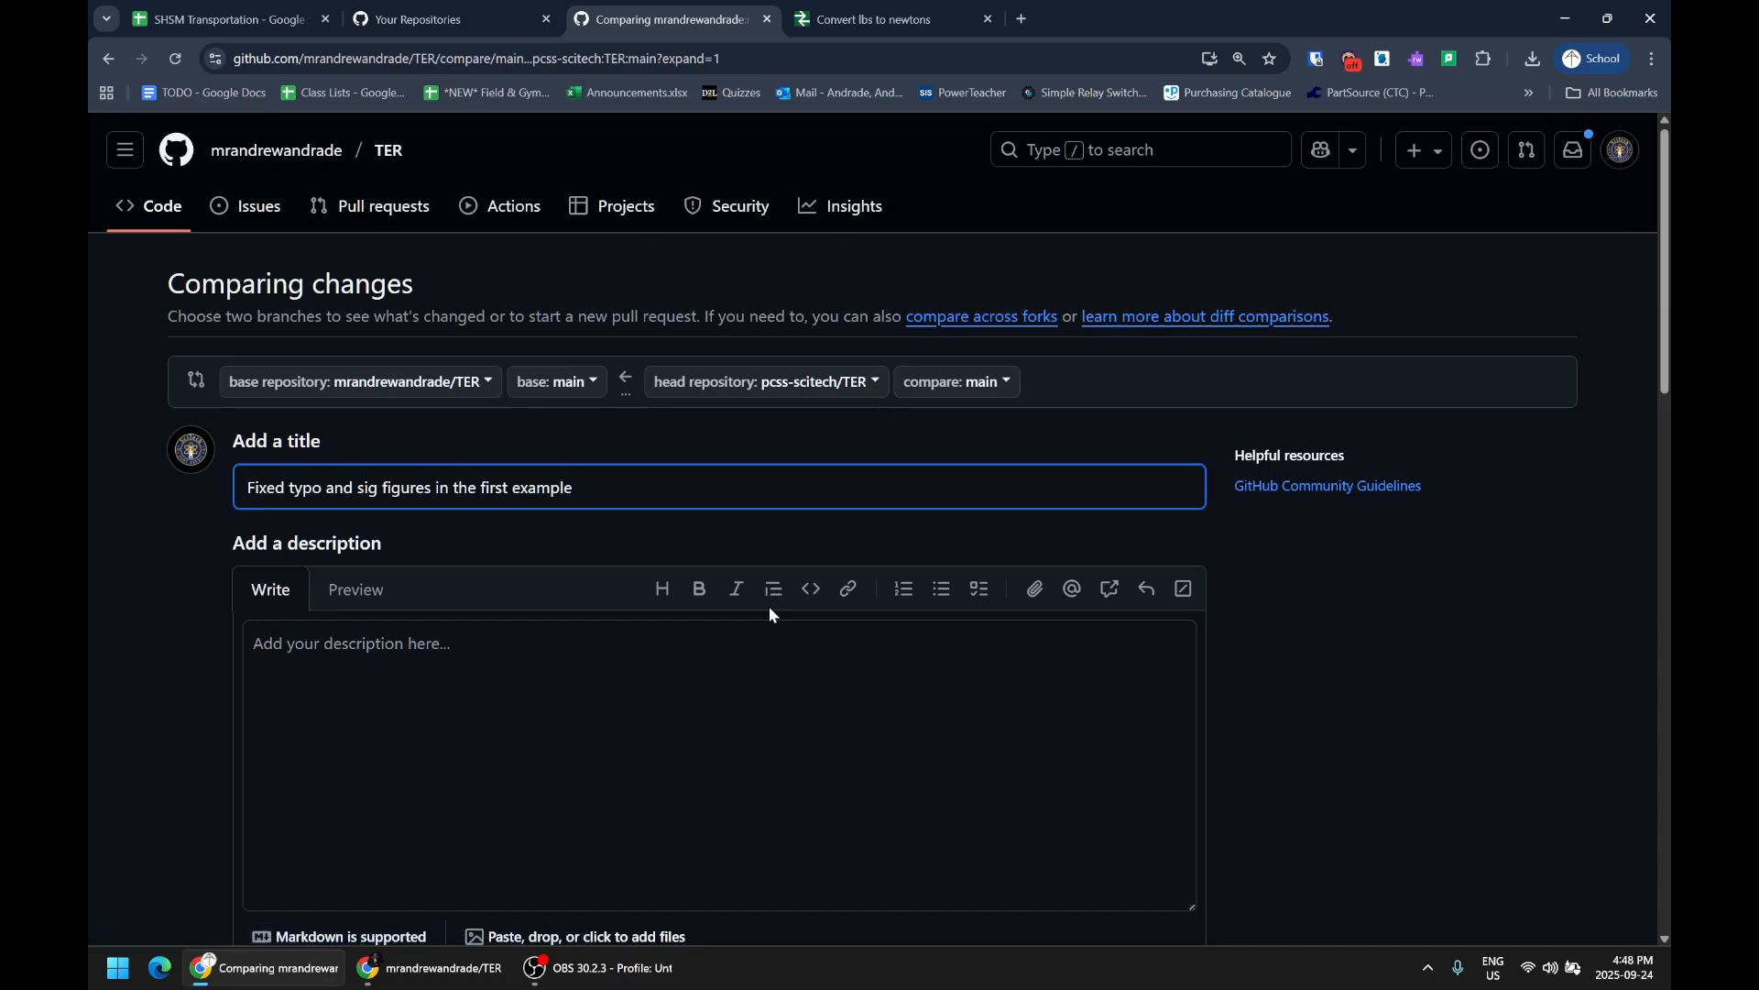
scroll(769, 607, "down", 2)
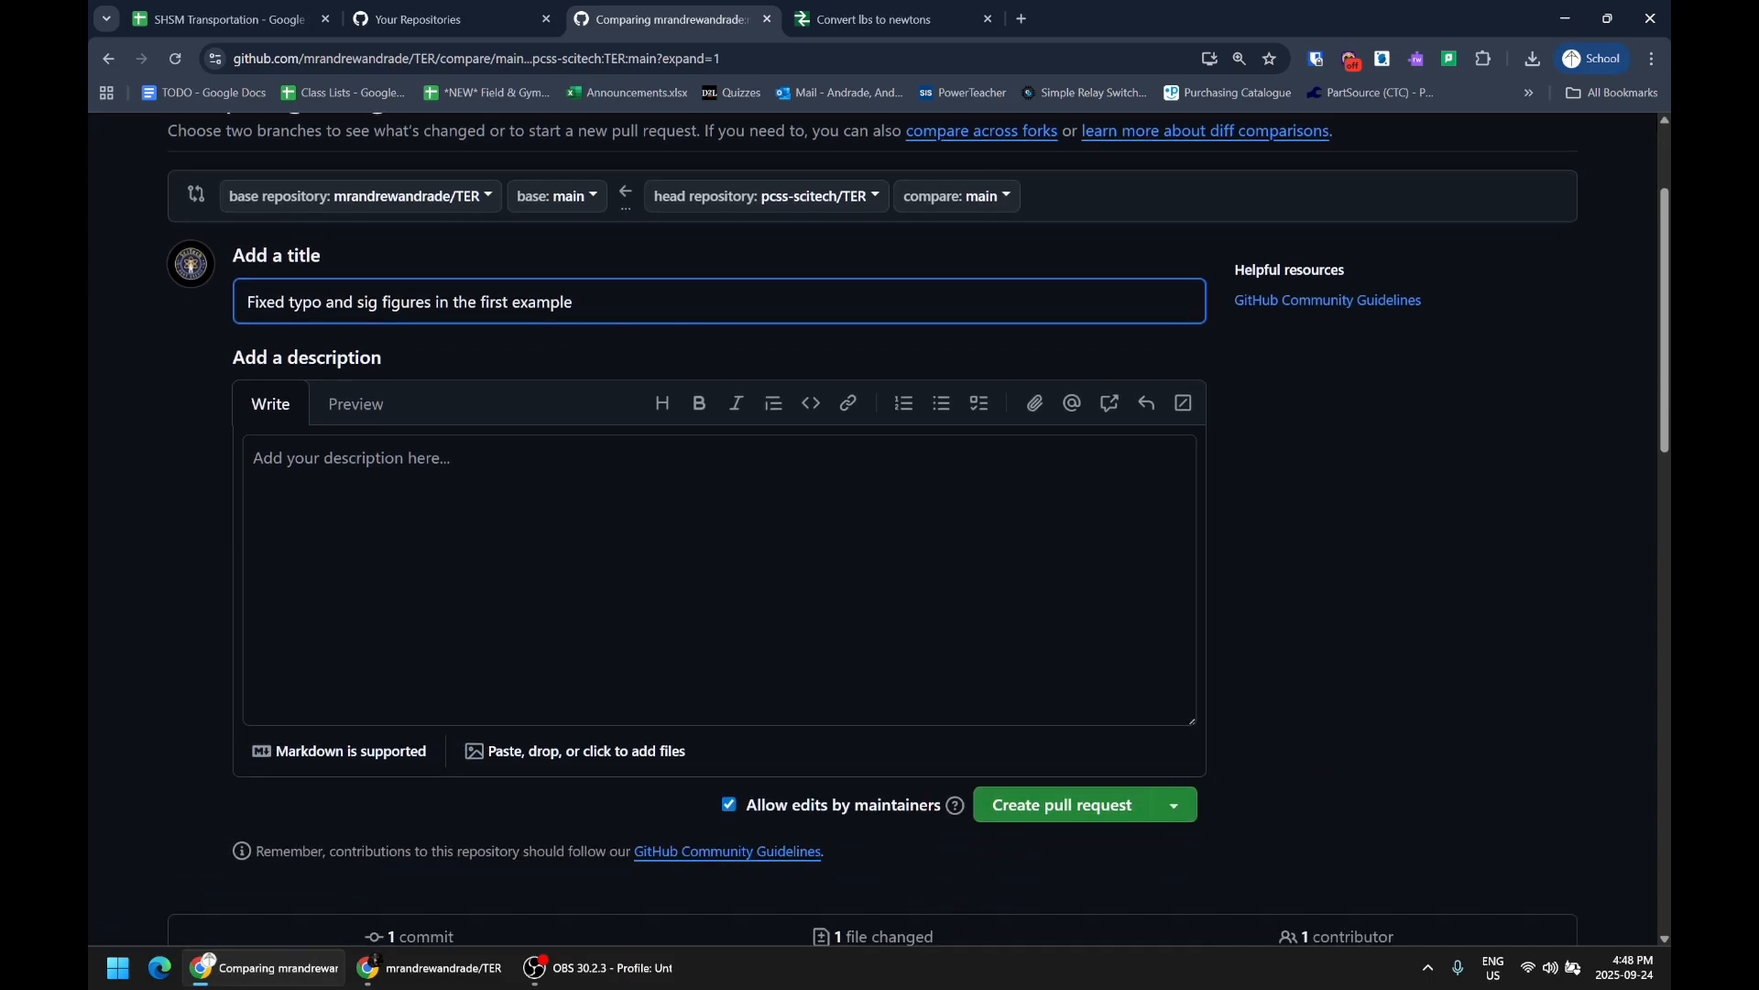
left_click(769, 610)
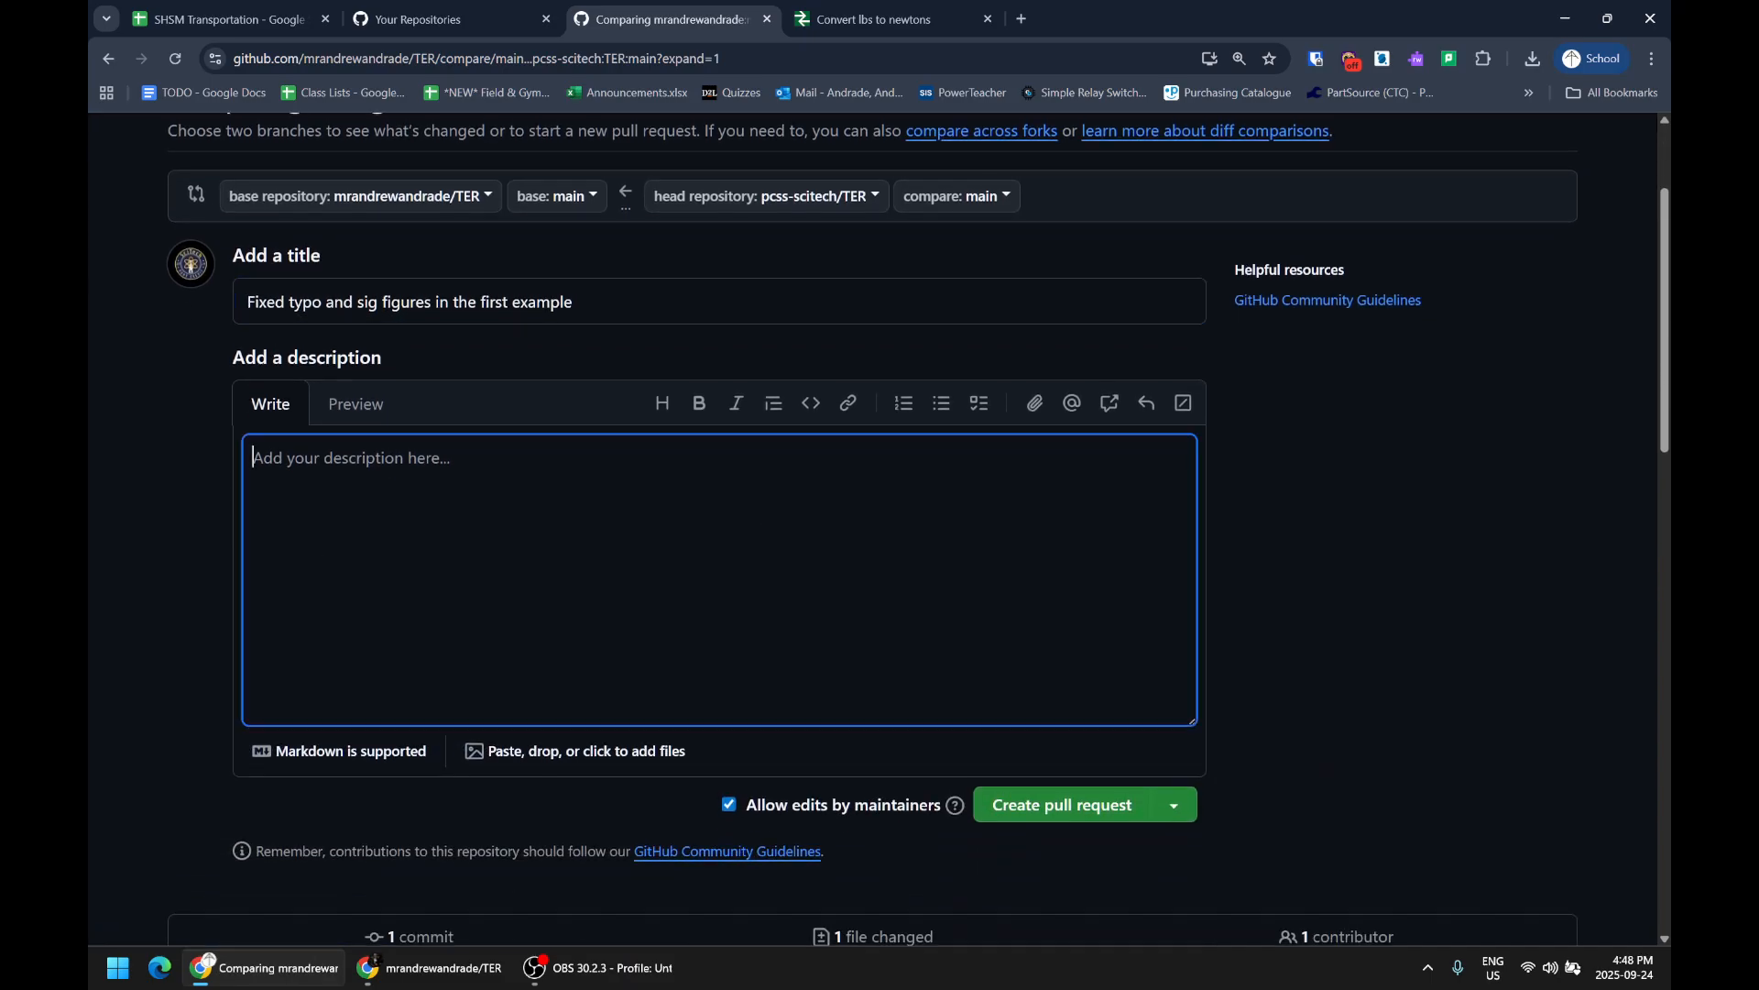
left_click(1015, 805)
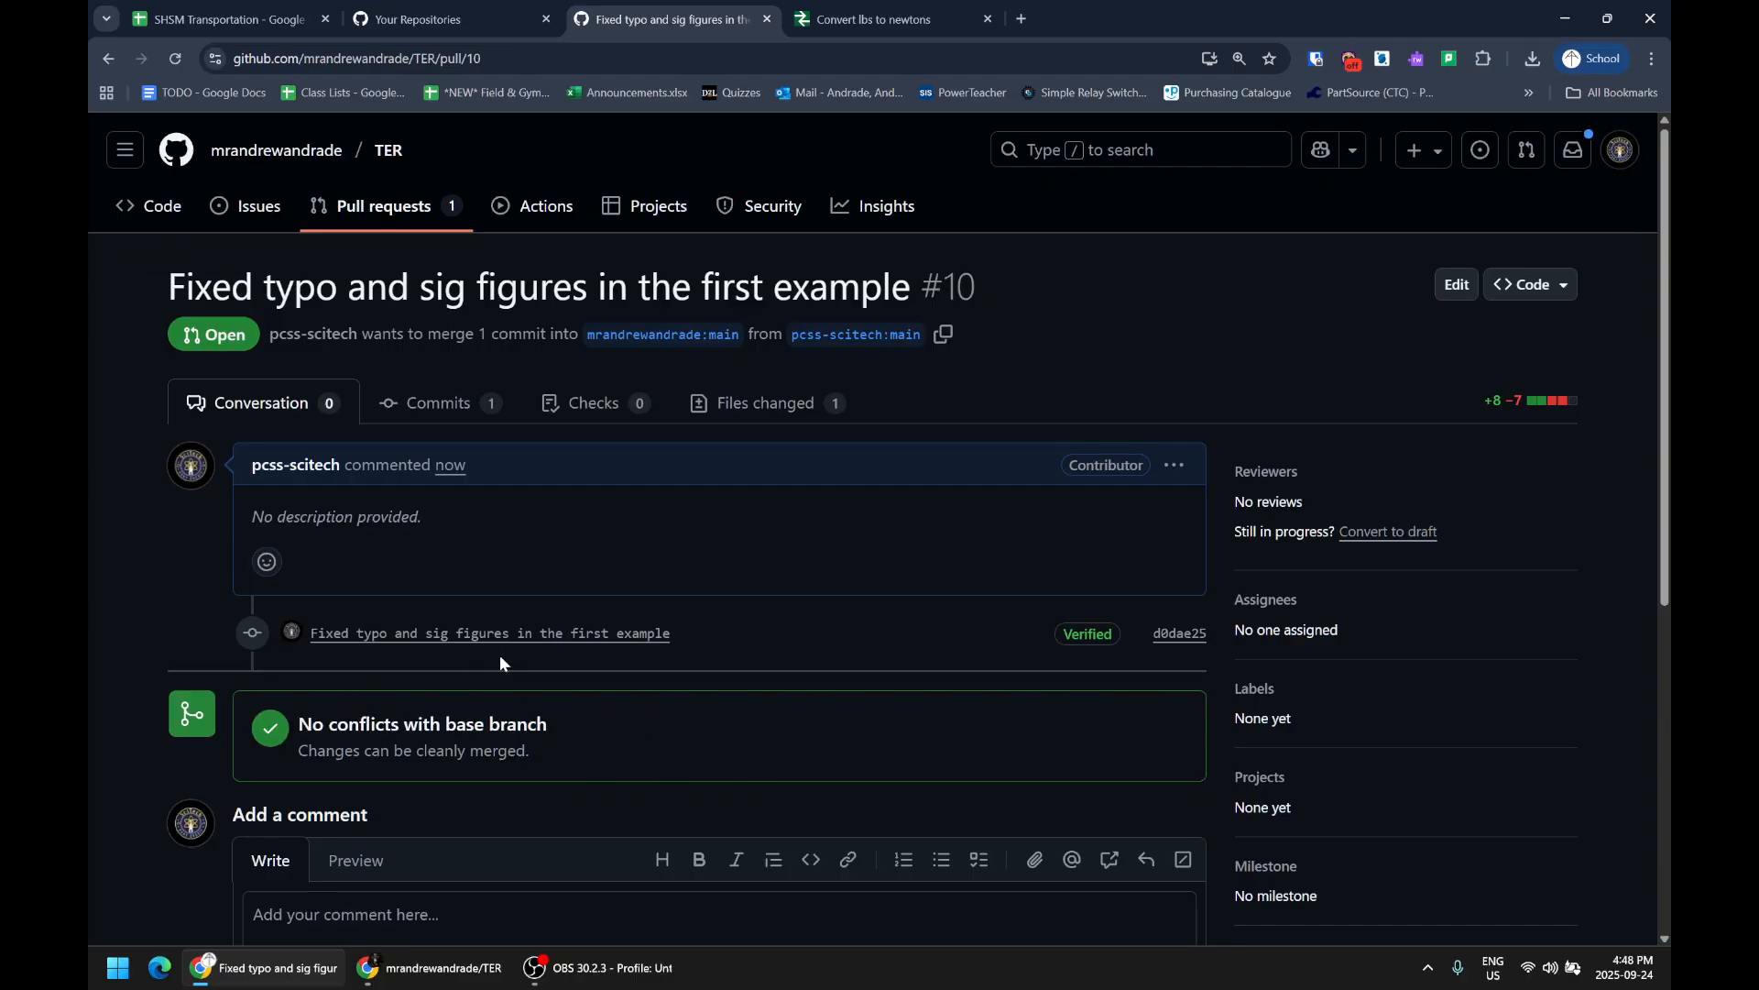
- Switch to the repository owner's browser window and open the changed files of pull request "Fixed typo and sig figures in the first example"
scroll(436, 746, "down", 2)
scroll(437, 746, "down", 1)
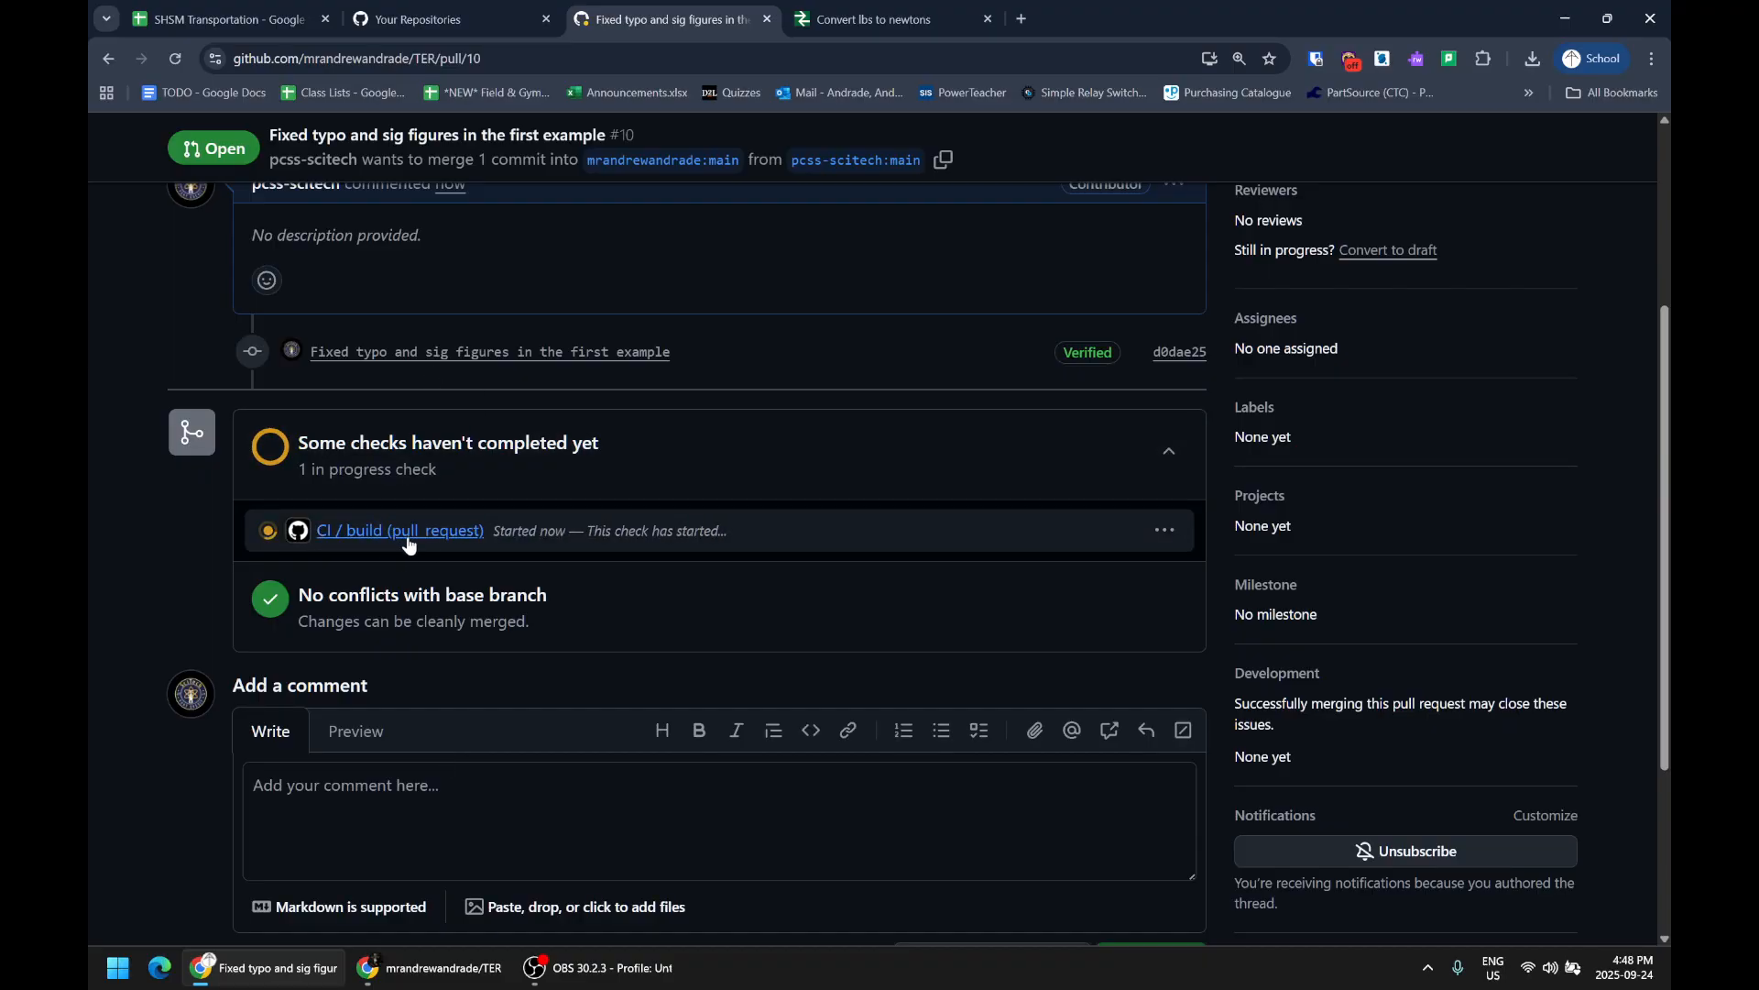
left_click(406, 978)
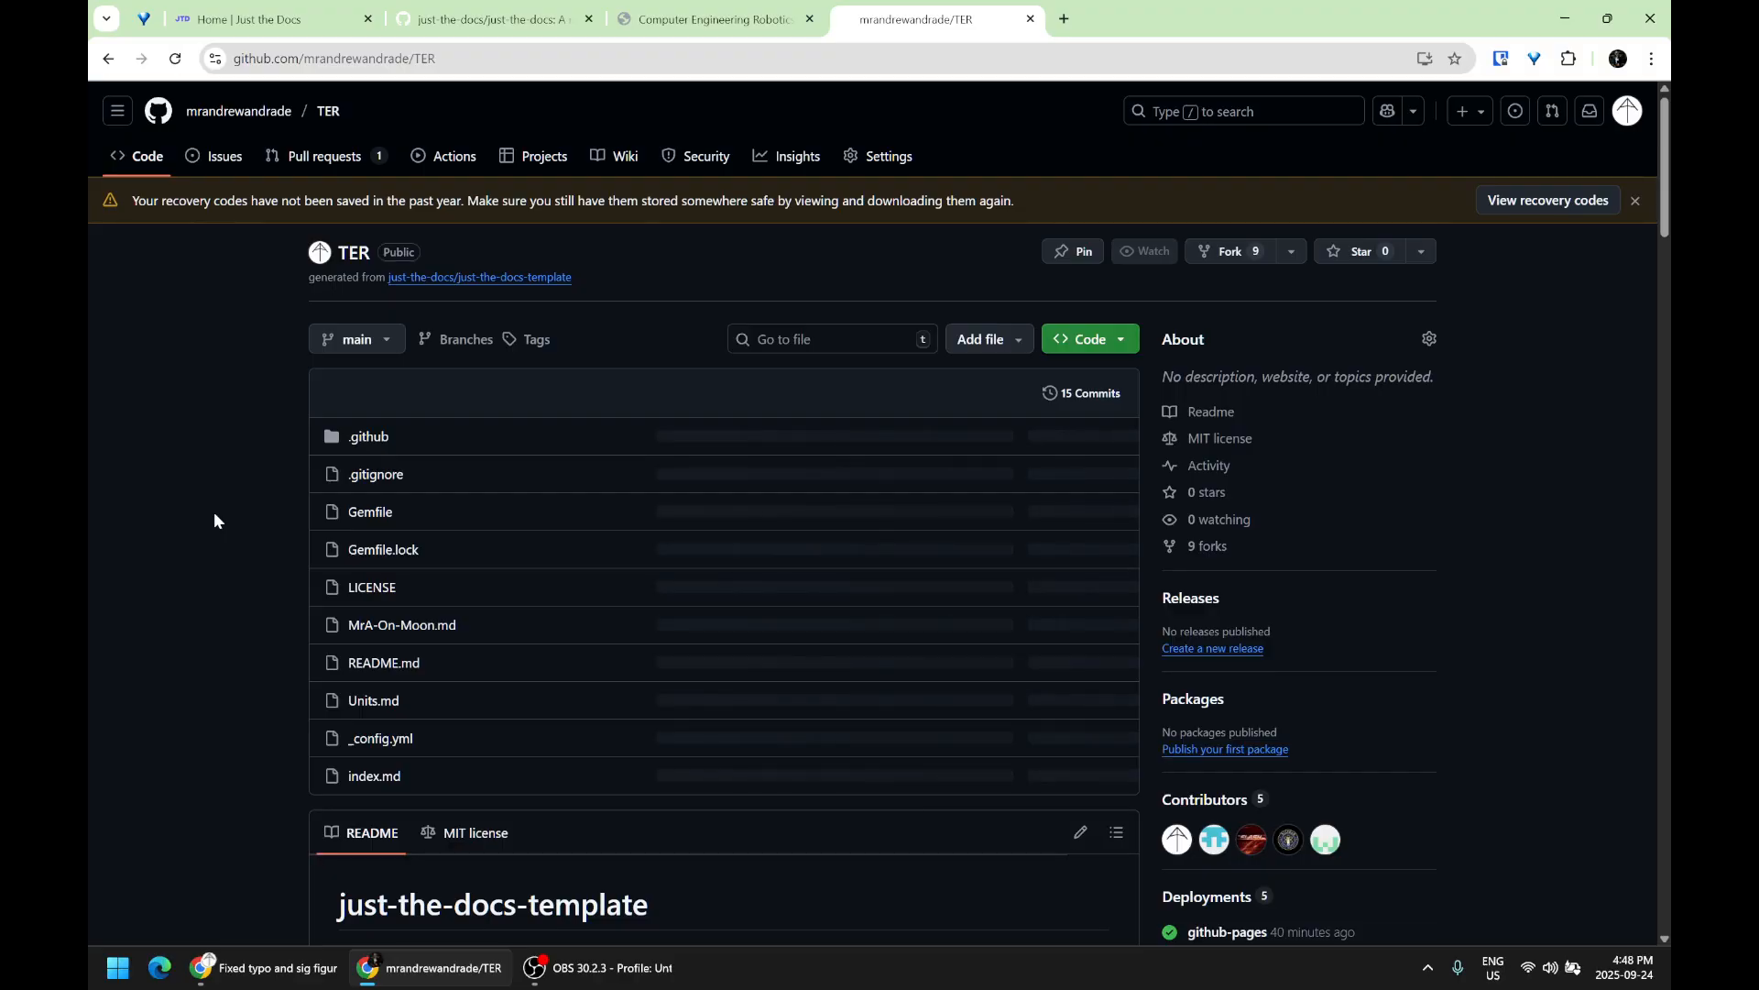
left_click(311, 161)
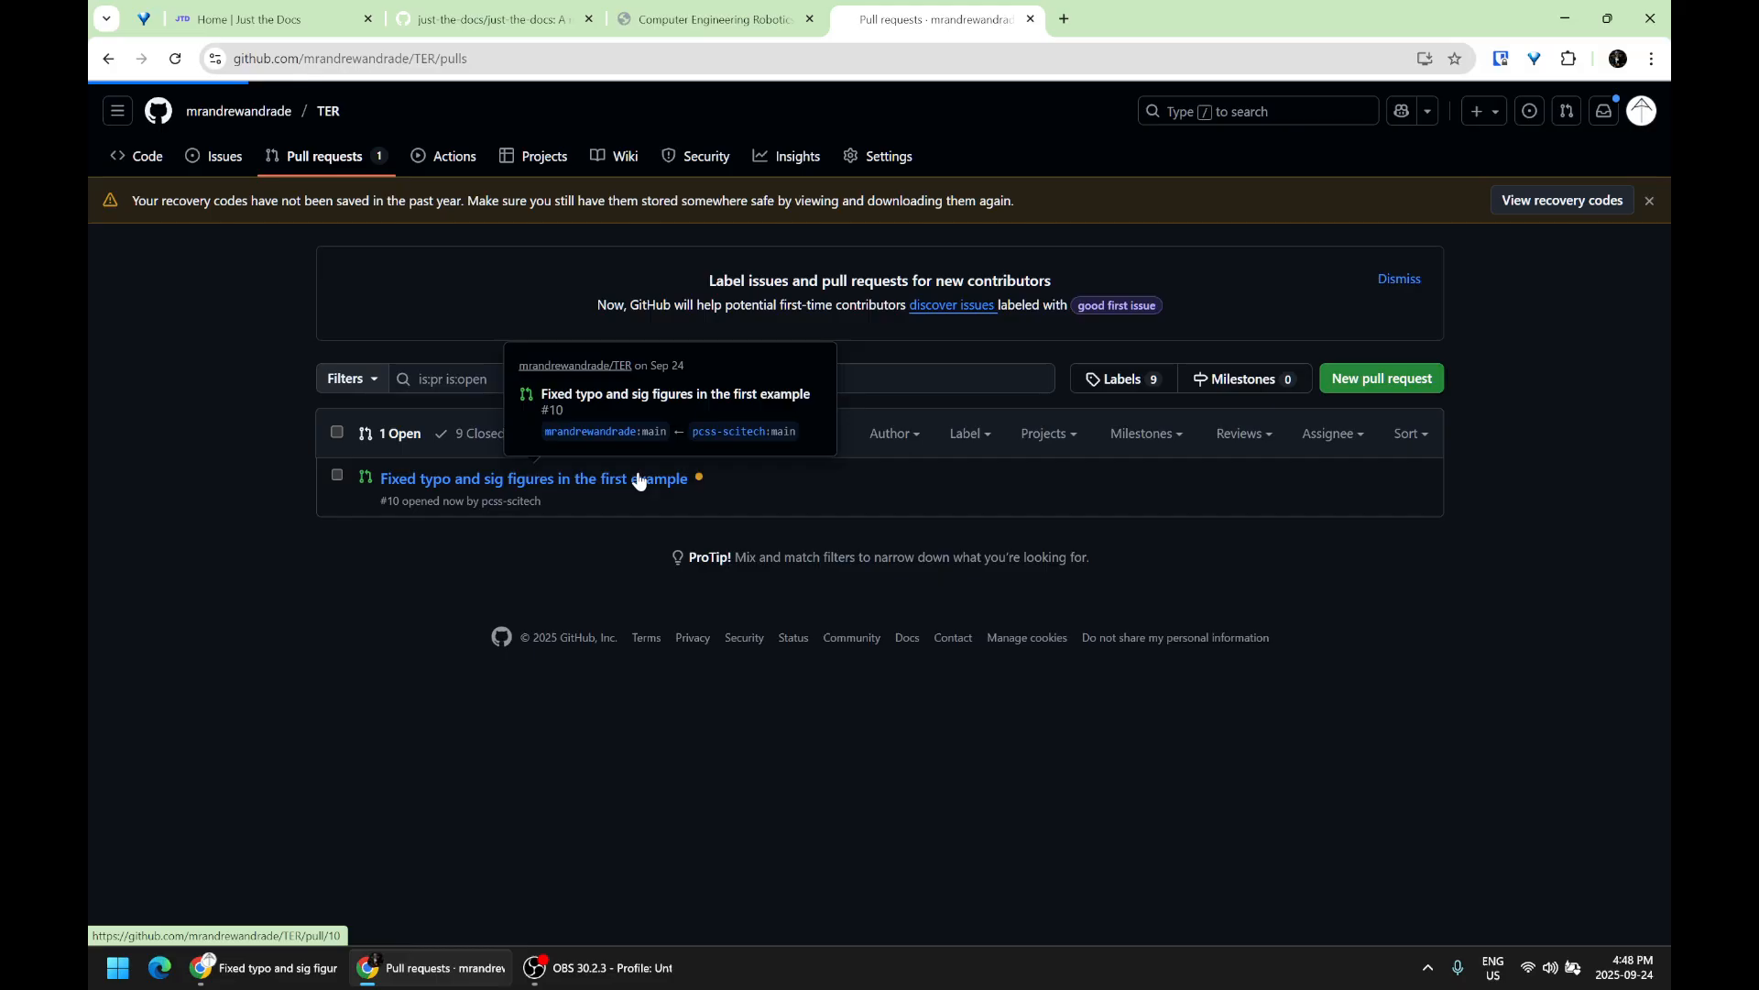
left_click(637, 478)
left_click(775, 361)
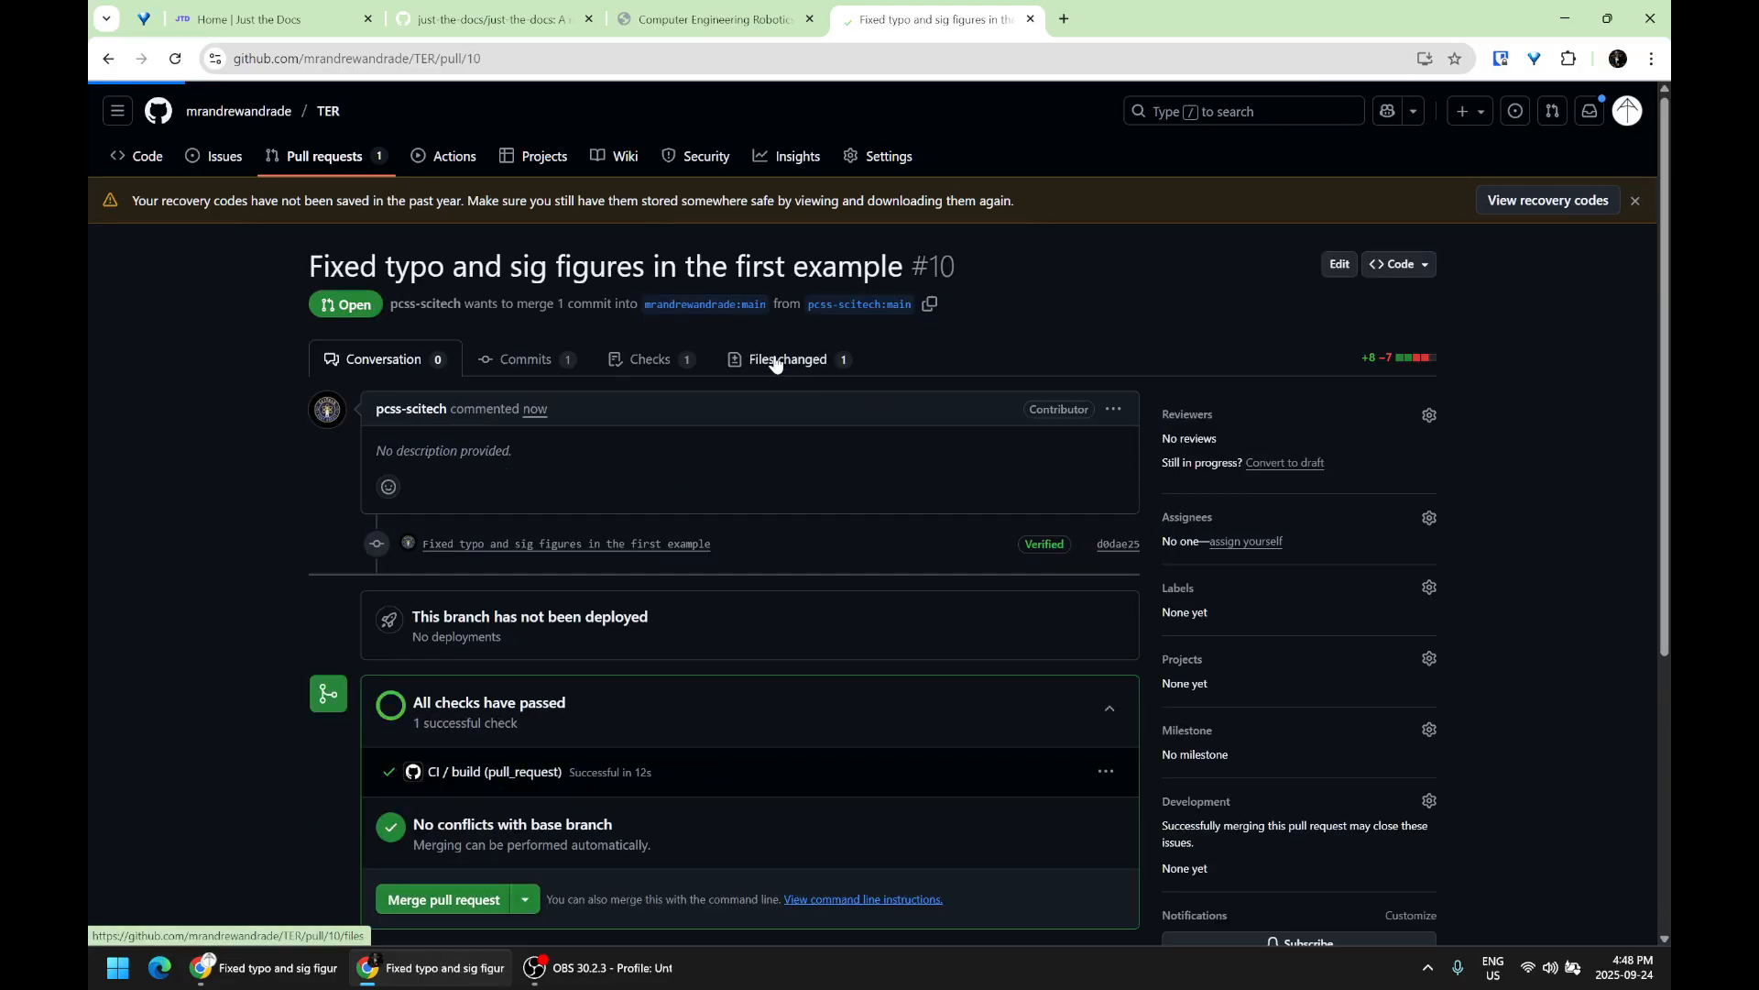
- Submit a comment review on index.md reading "Use LaTex to add the subscripts. I'll merge for now but please make the changes in the future."
scroll(521, 642, "down", 3)
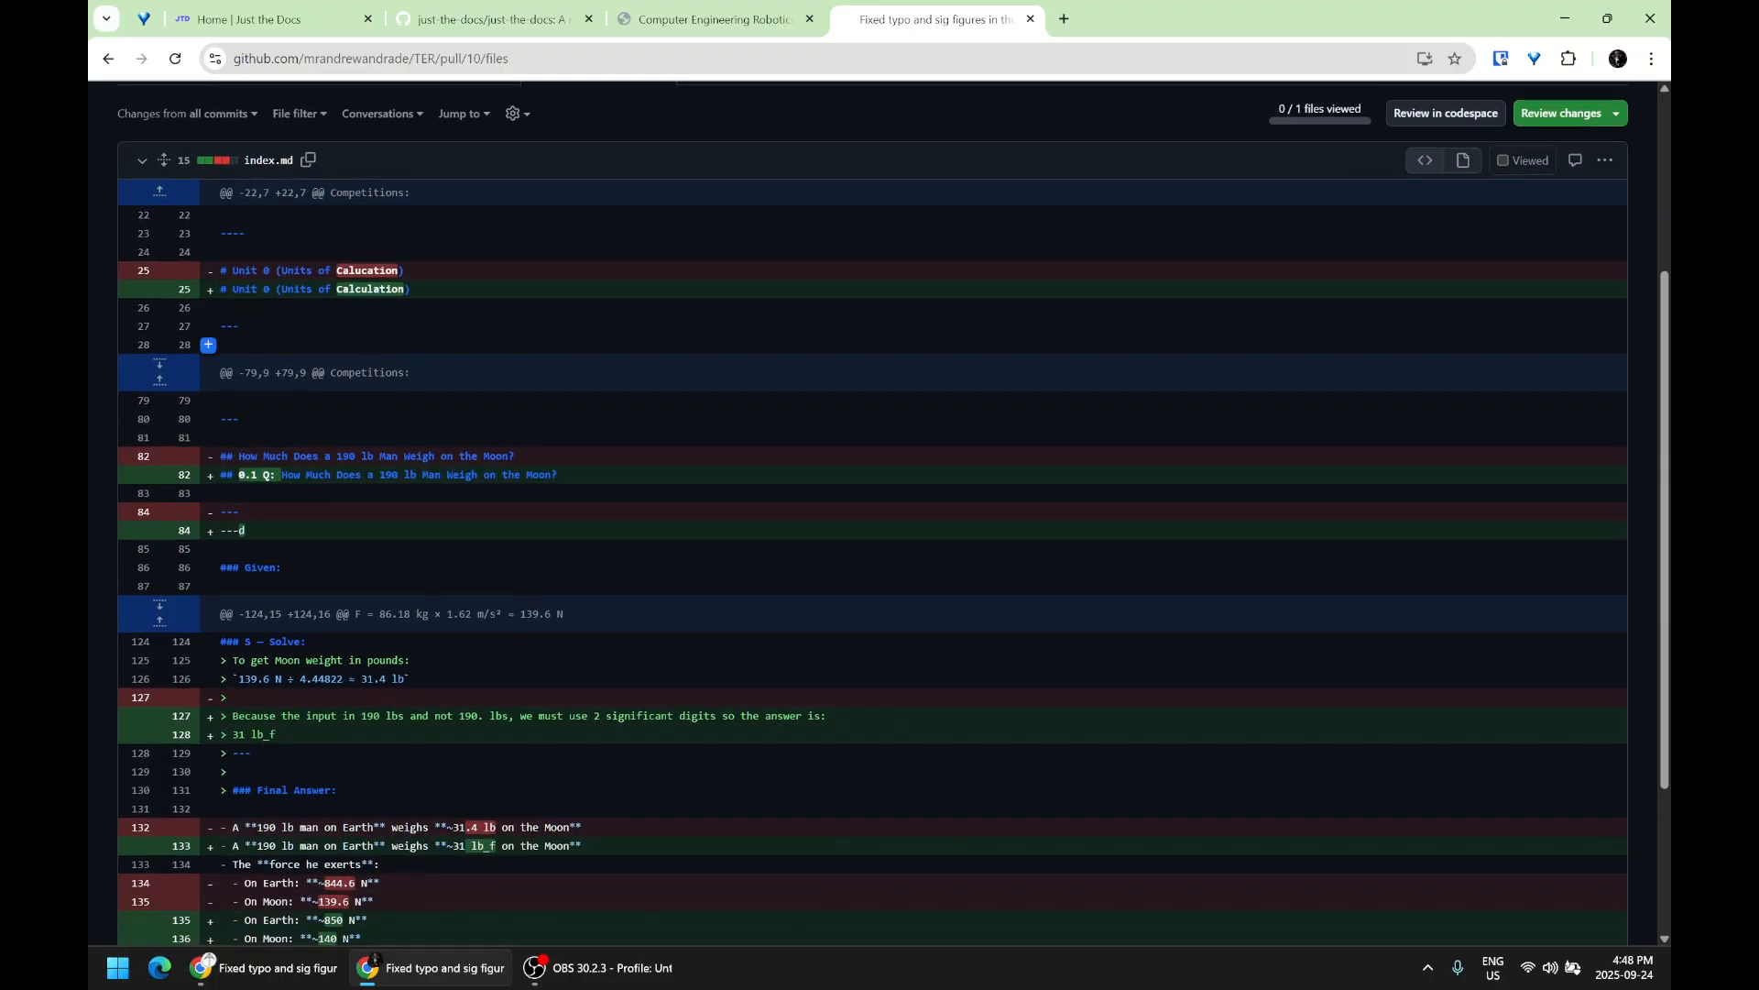
scroll(351, 502, "down", 3)
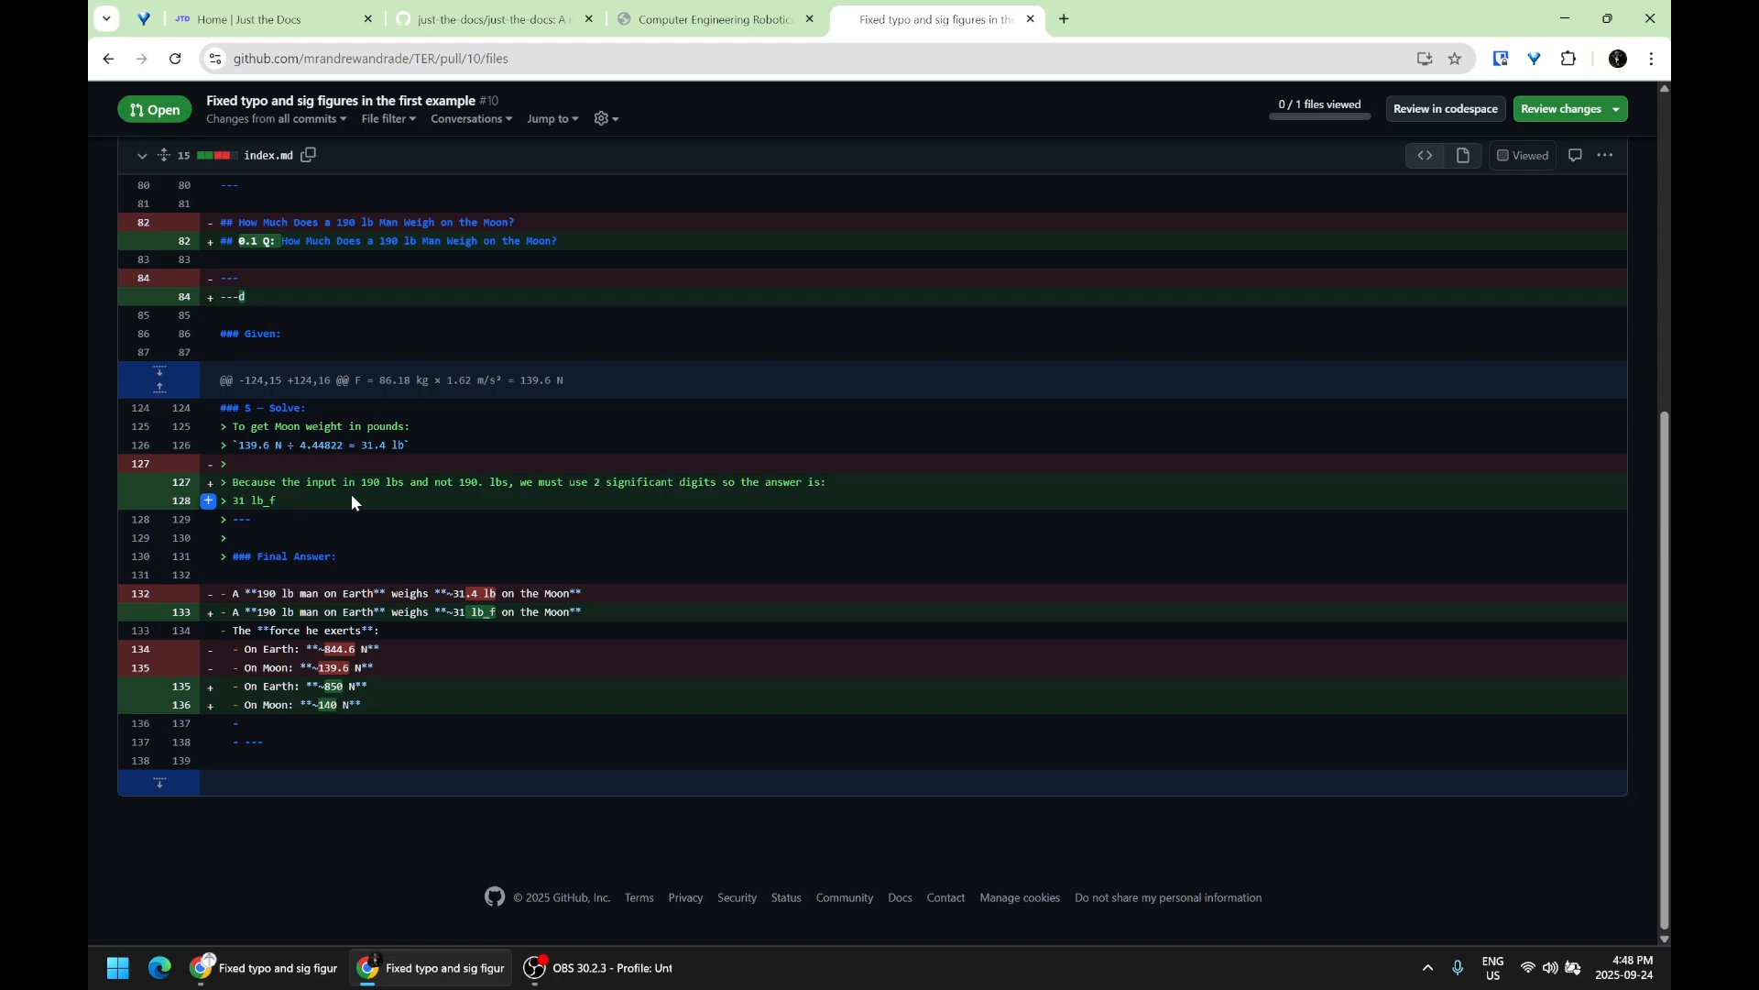
triple_click(401, 612)
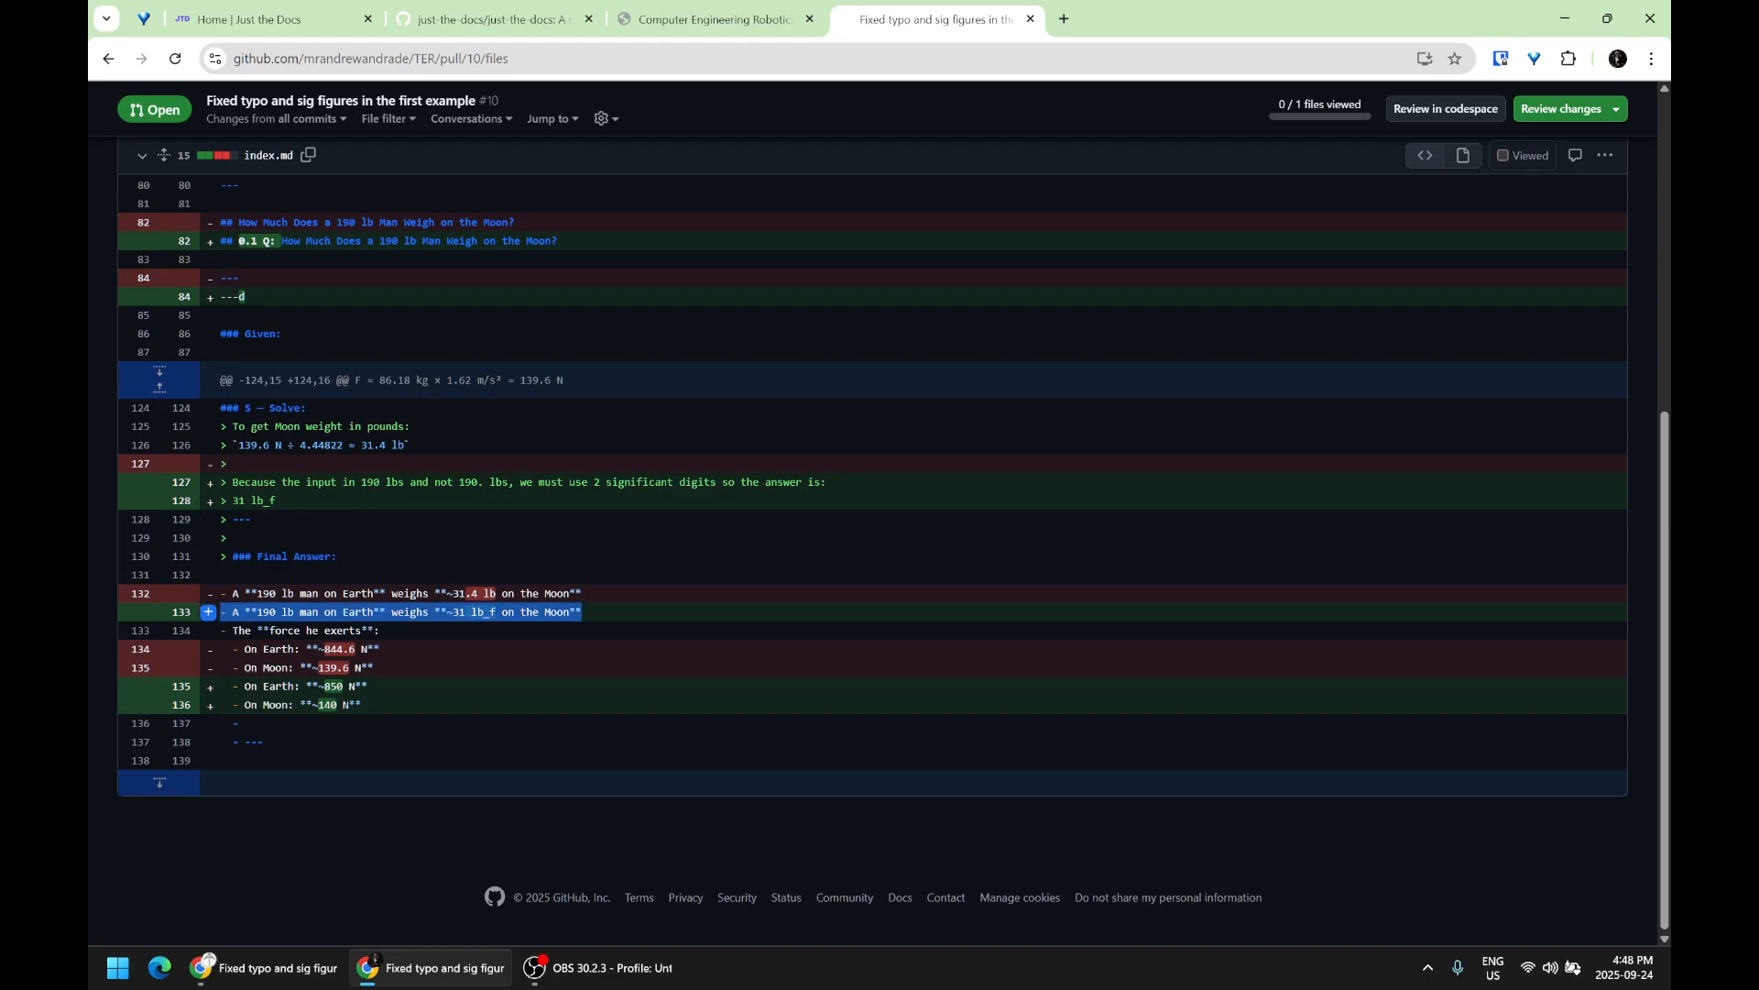
scroll(476, 612, "up", 1)
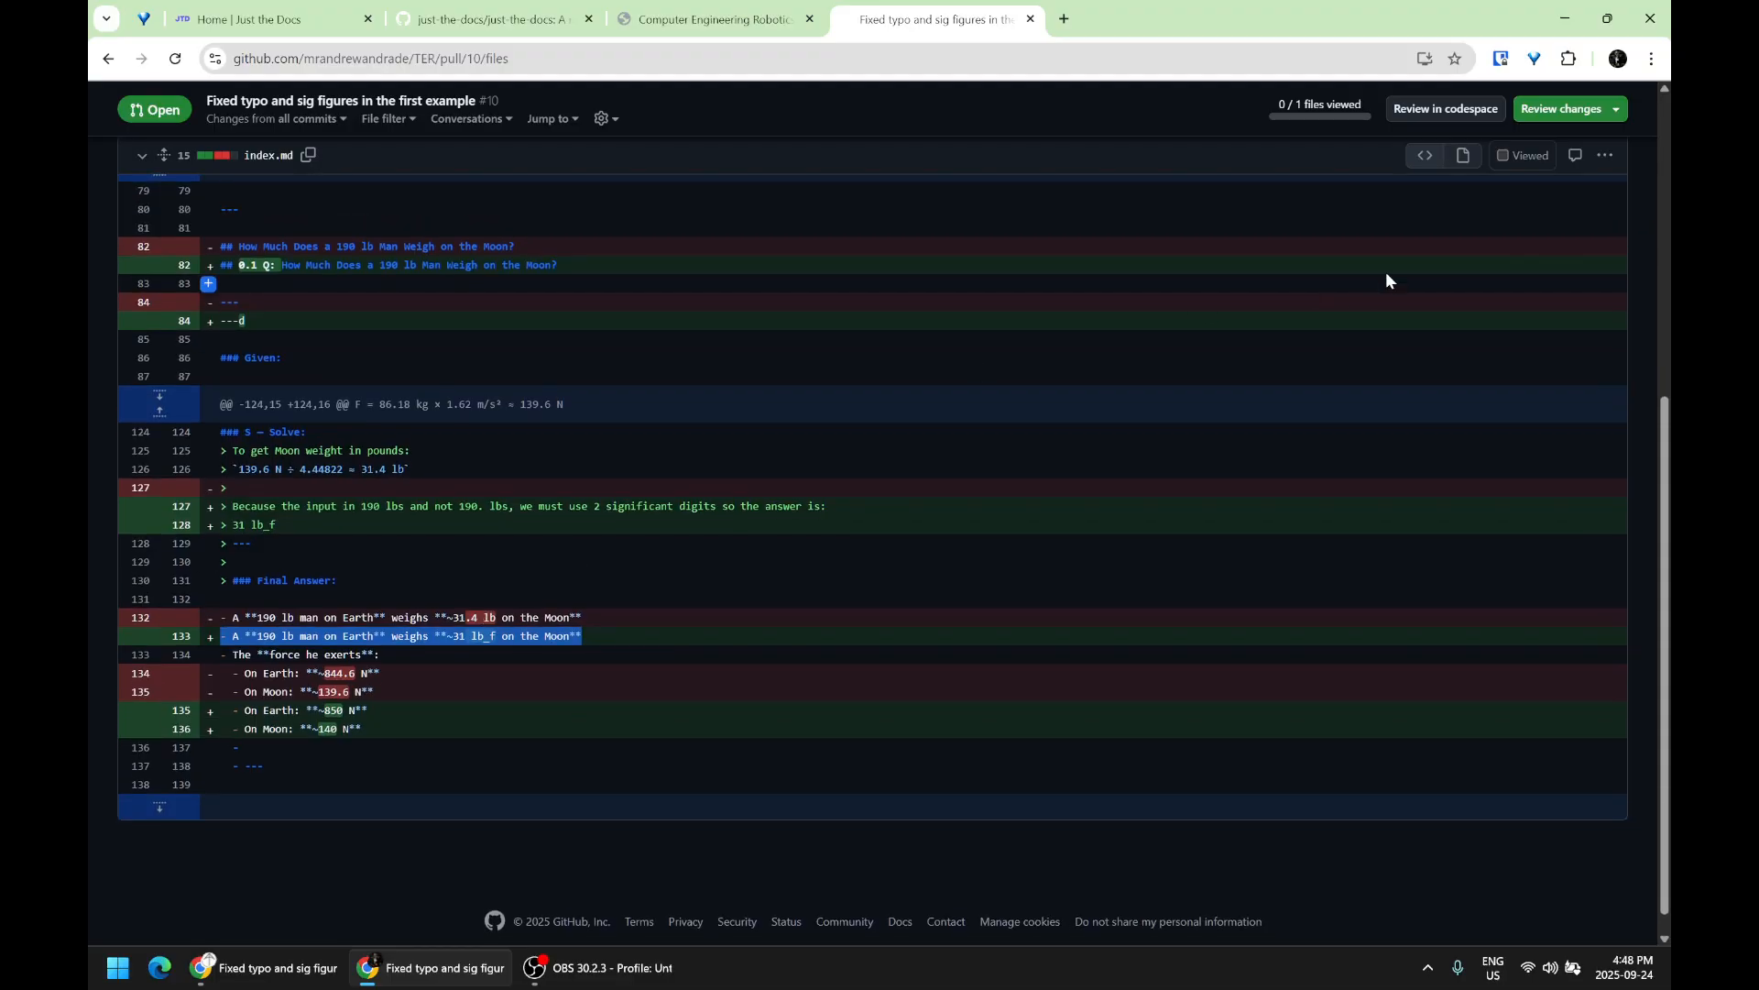
left_click(1622, 110)
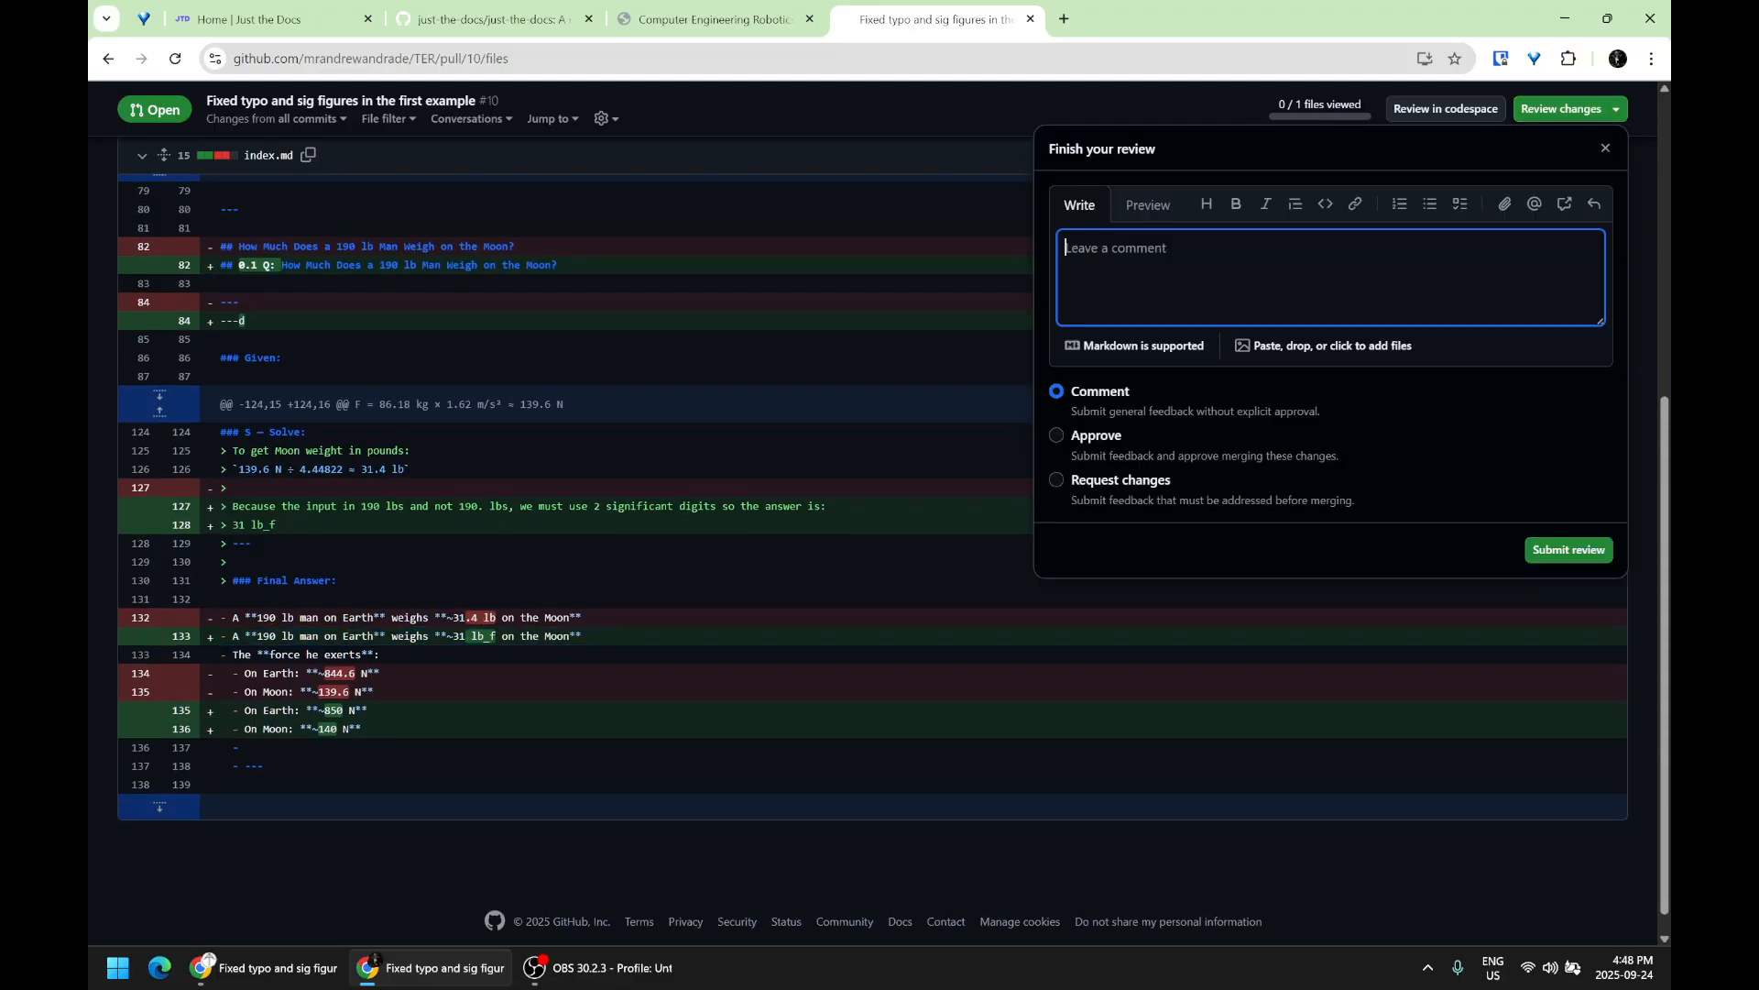
type("Use Latex to add the subscripts. I'll me")
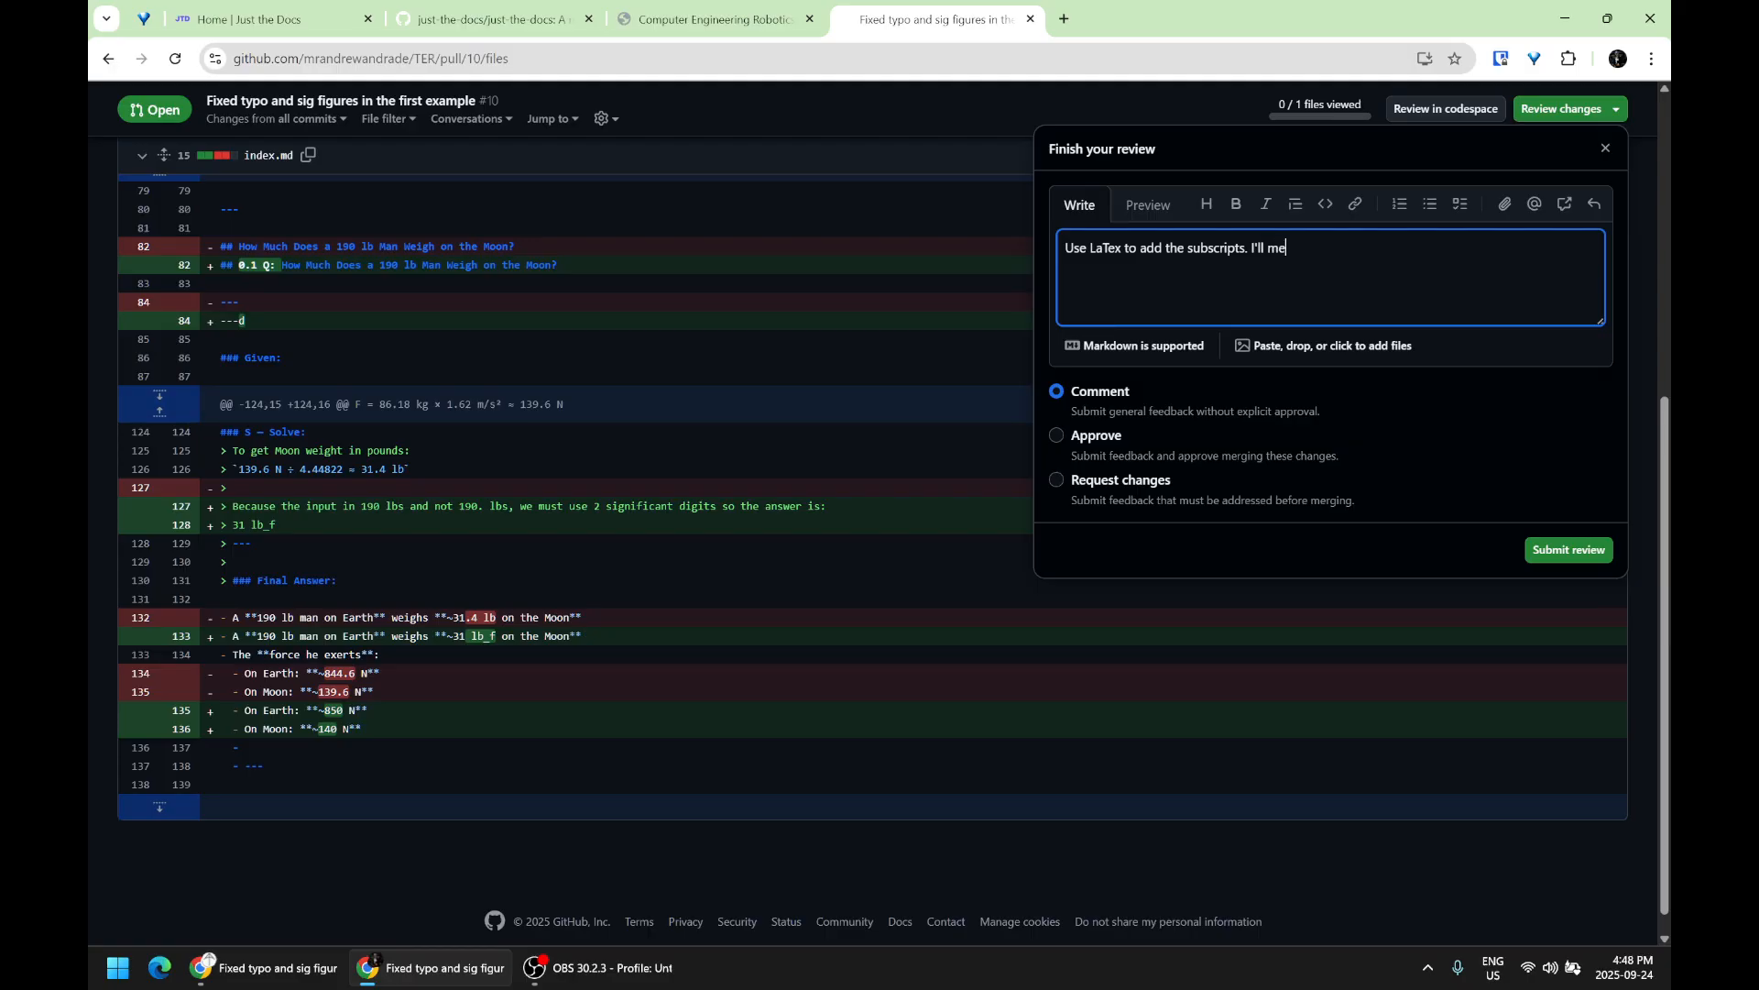
type("rge for now but please make the changes in")
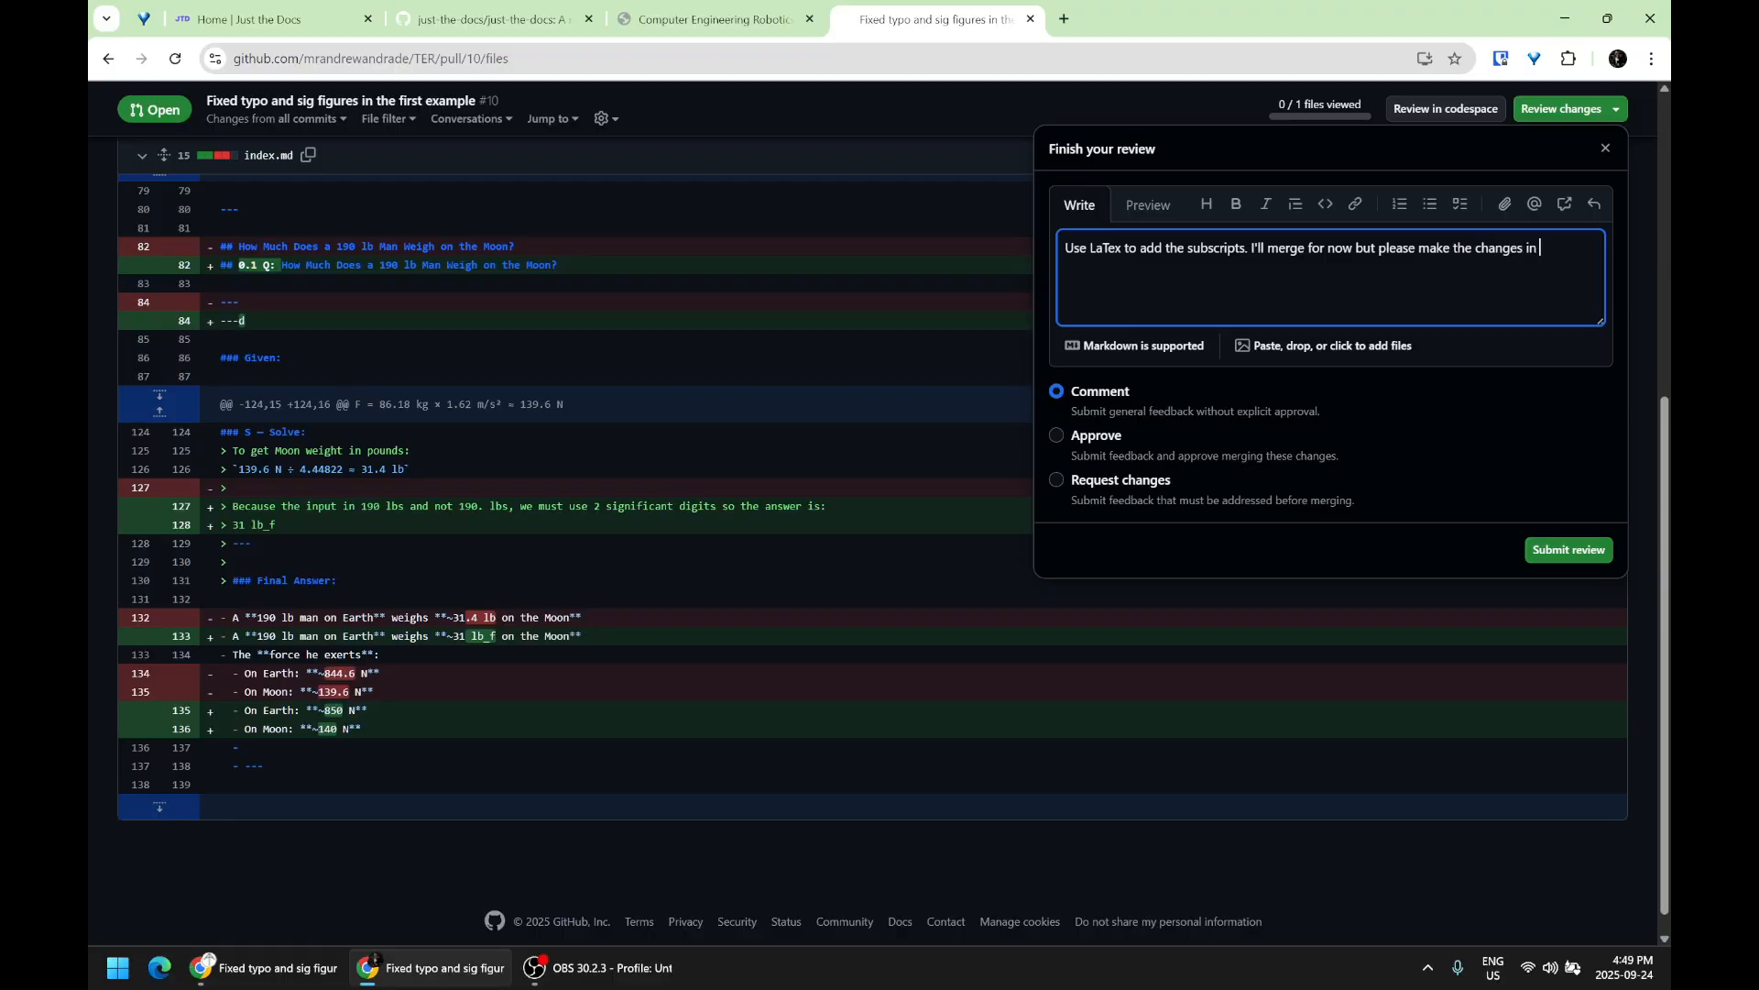
type(" the future.")
left_click(1554, 549)
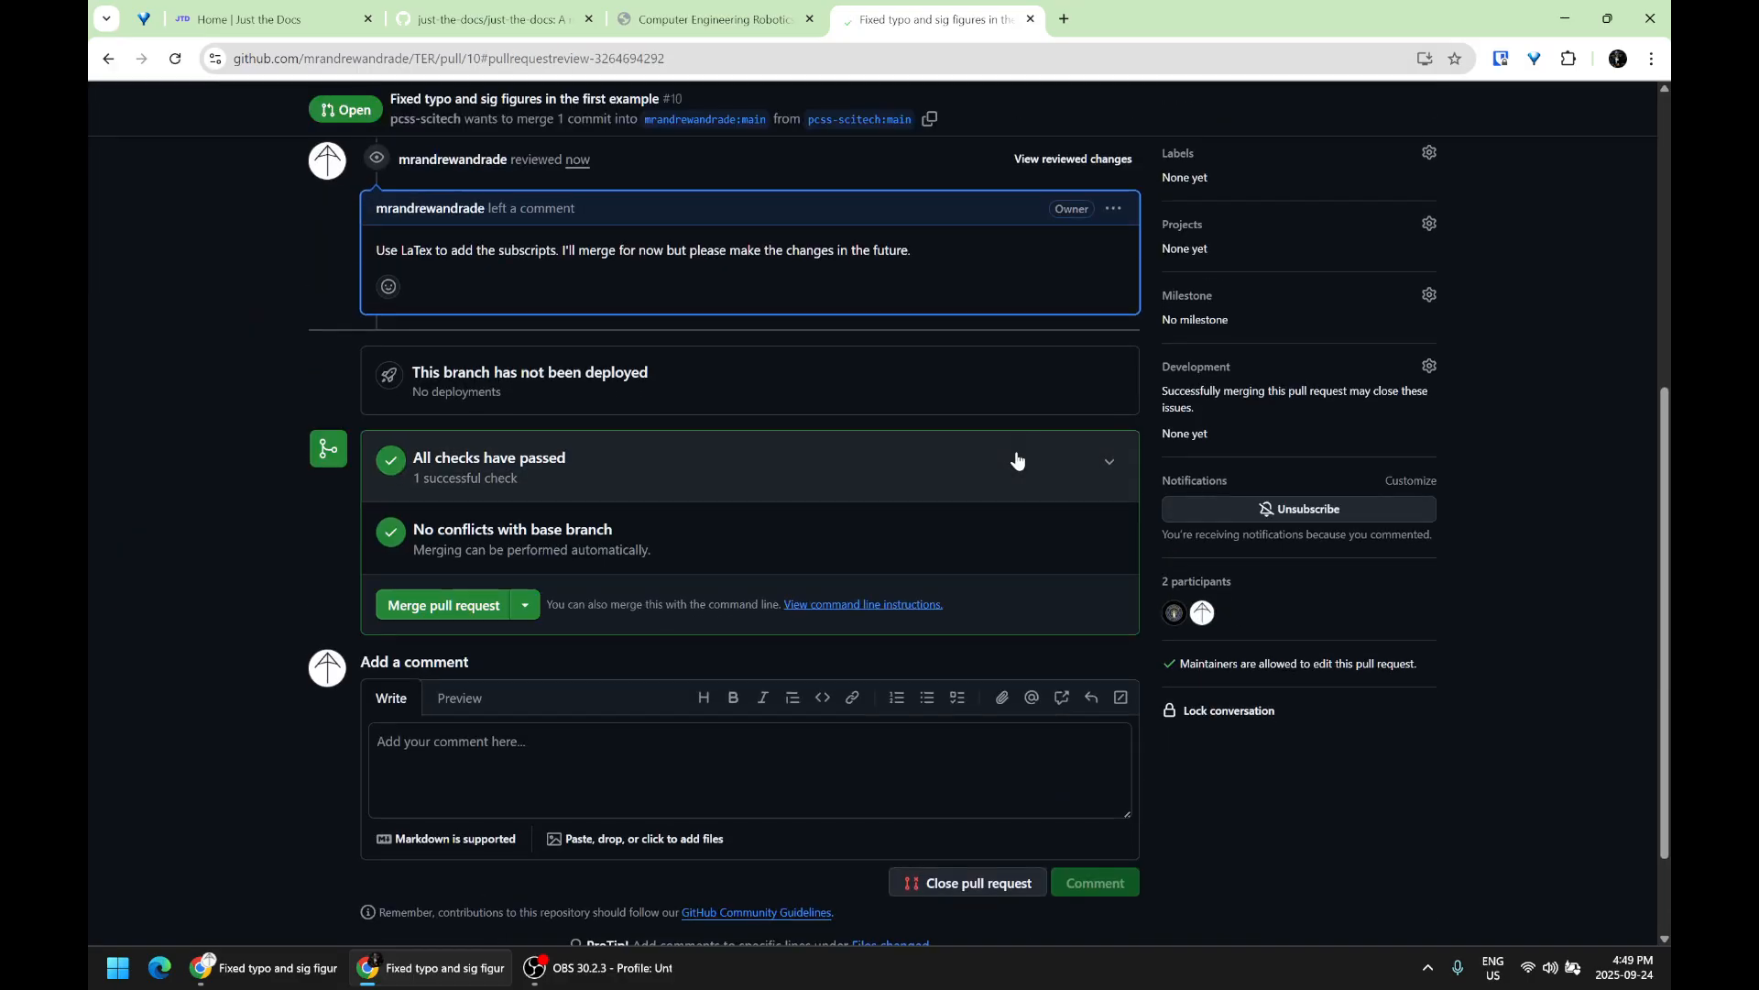
- Merge the reviewed pull request into the upstream TER repository's main branch and confirm the merge
scroll(570, 562, "up", 5)
scroll(710, 619, "down", 3)
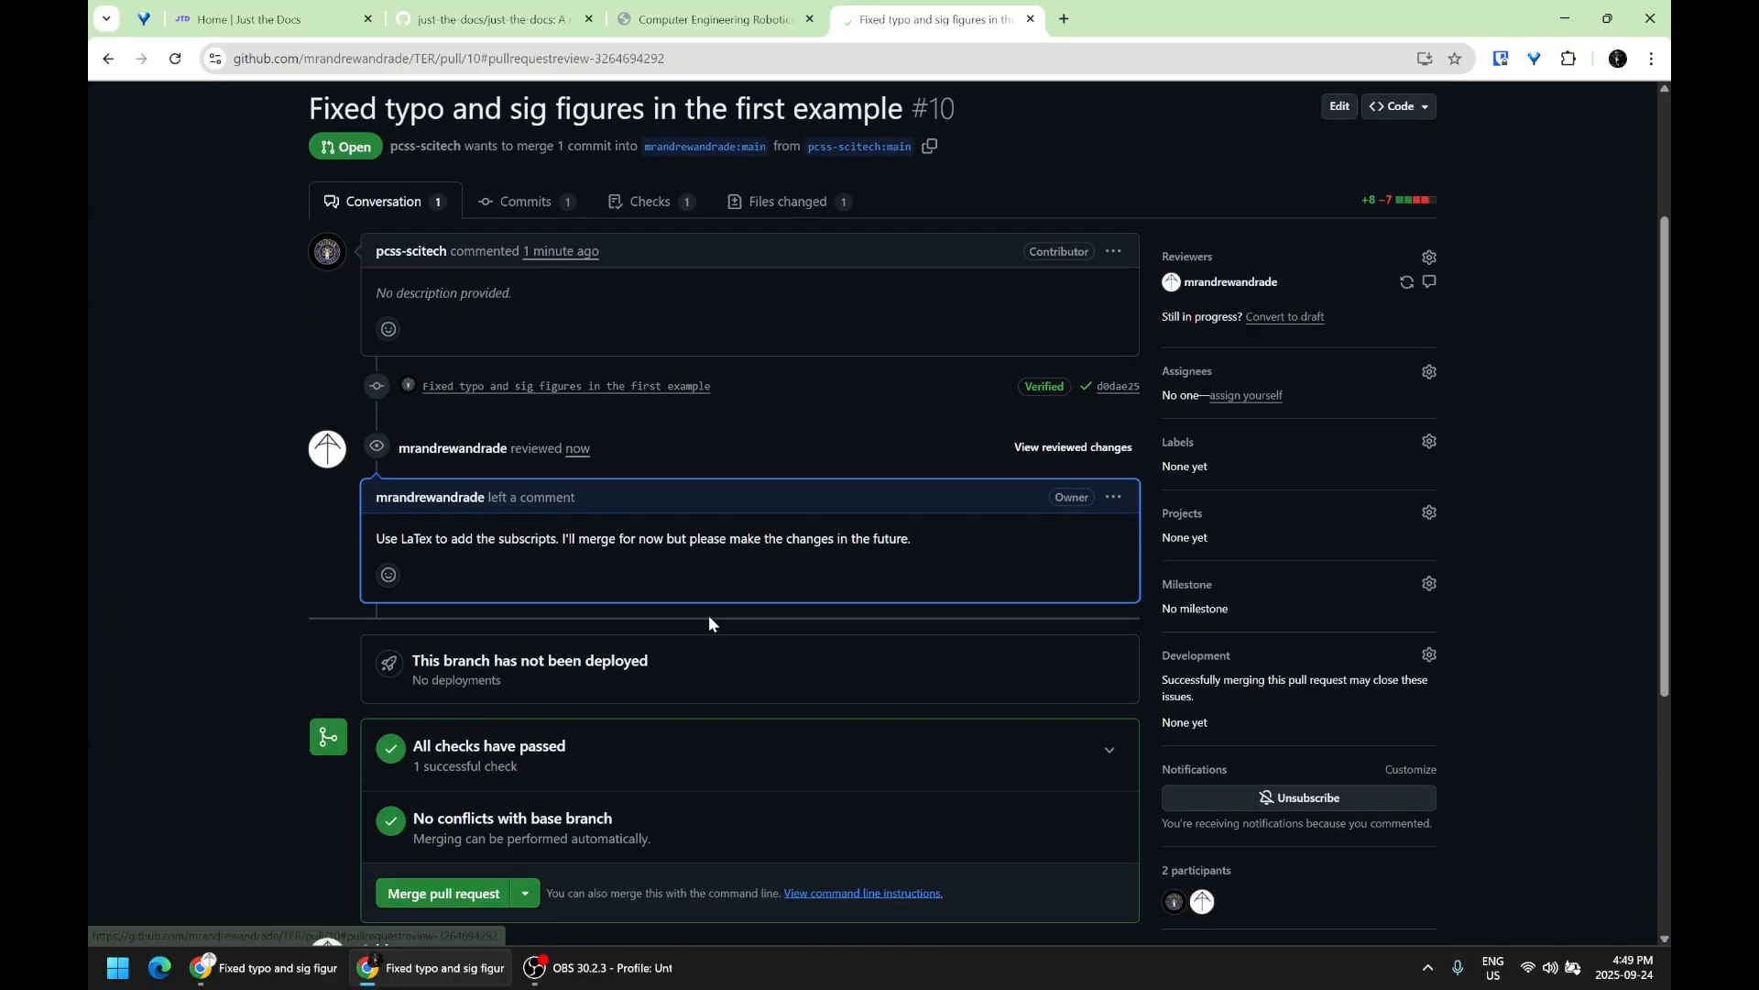
scroll(1028, 374, "down", 1)
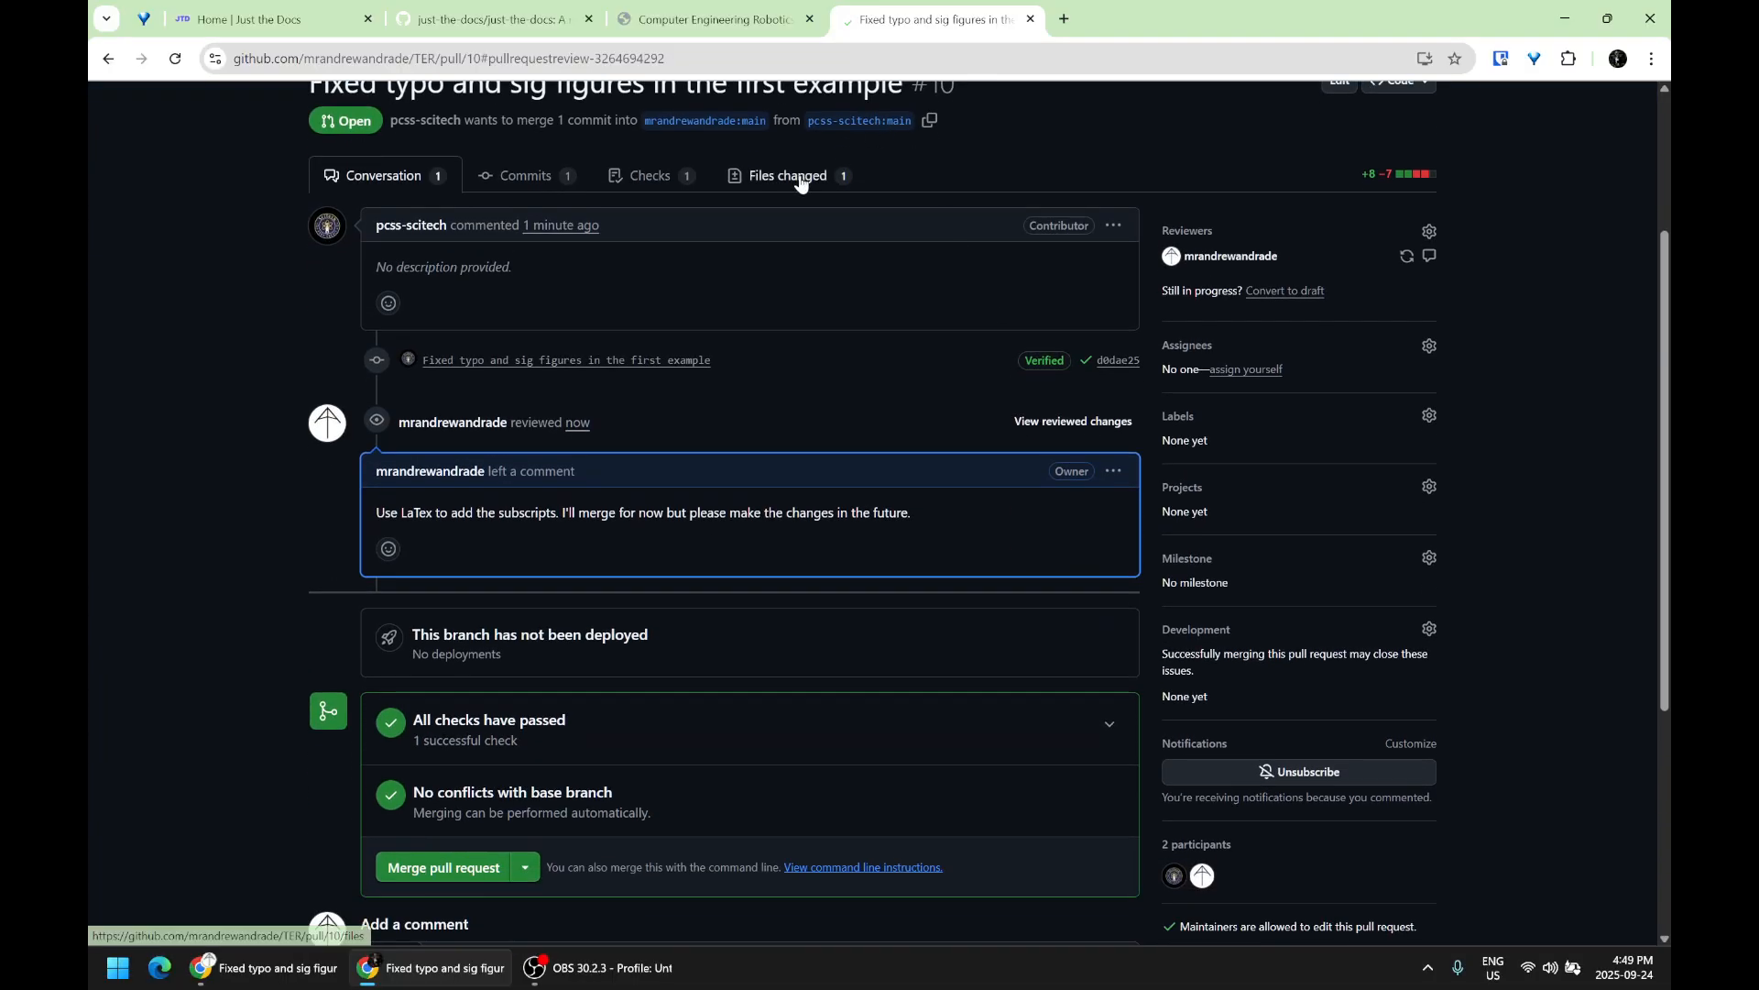
scroll(688, 491, "down", 3)
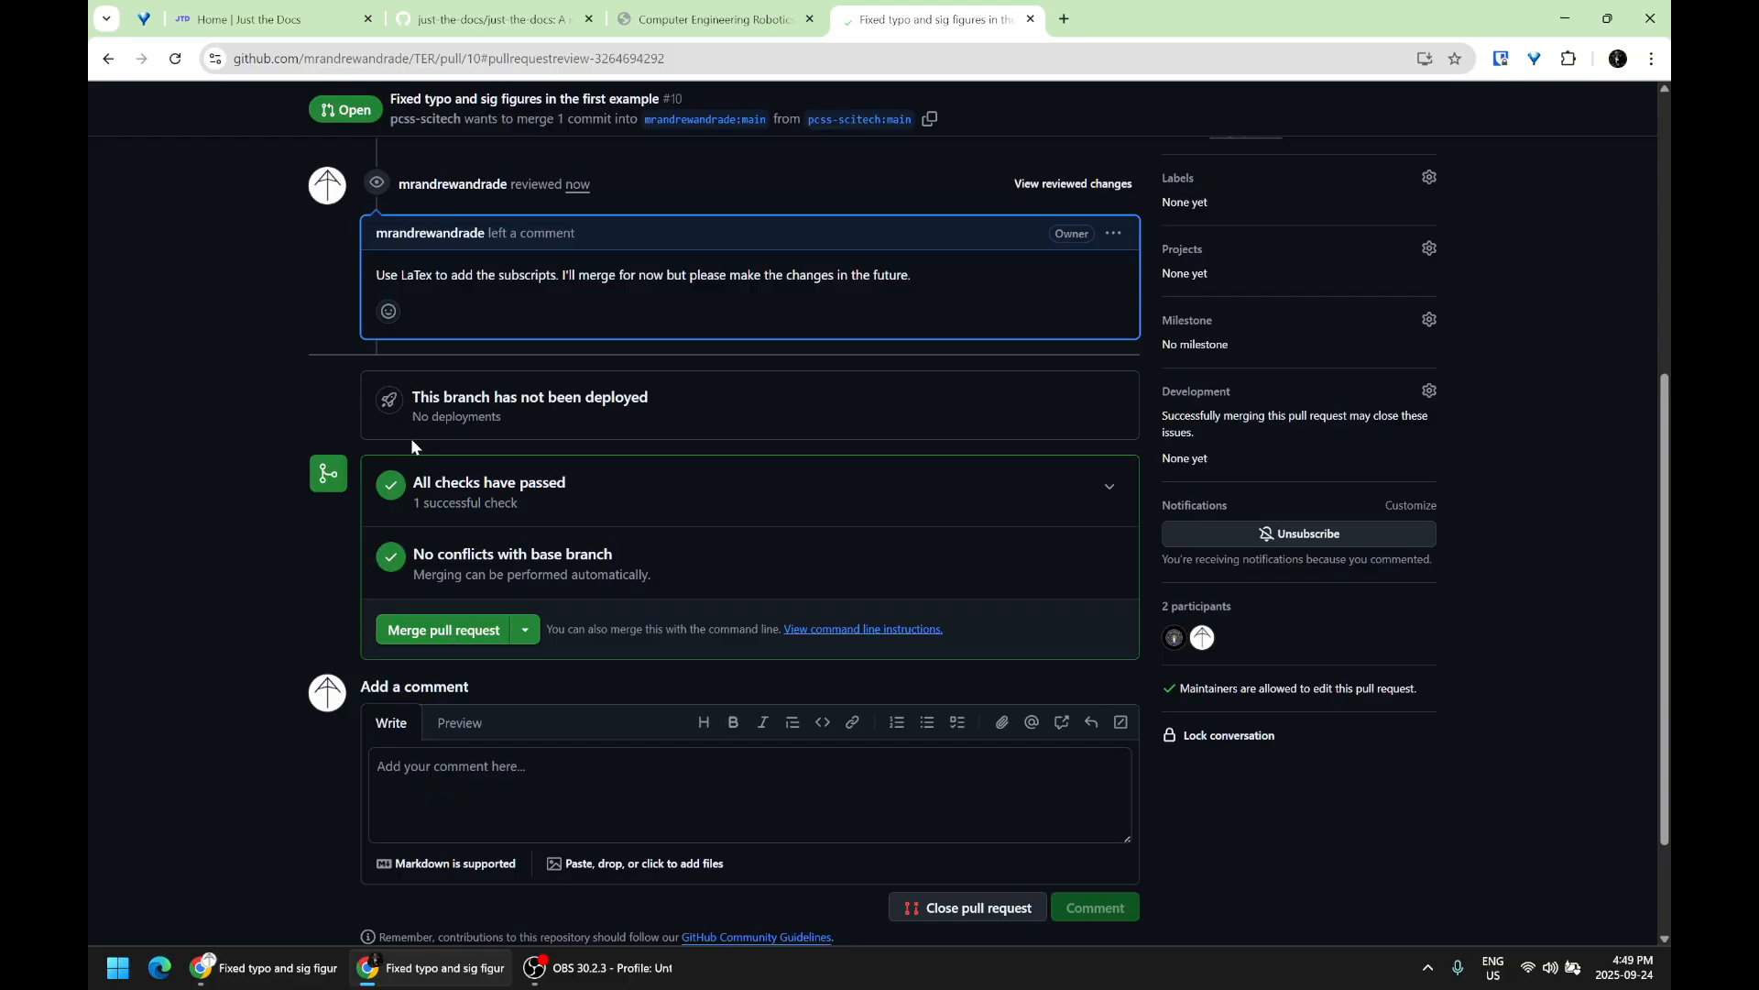
left_click(444, 631)
left_click(429, 781)
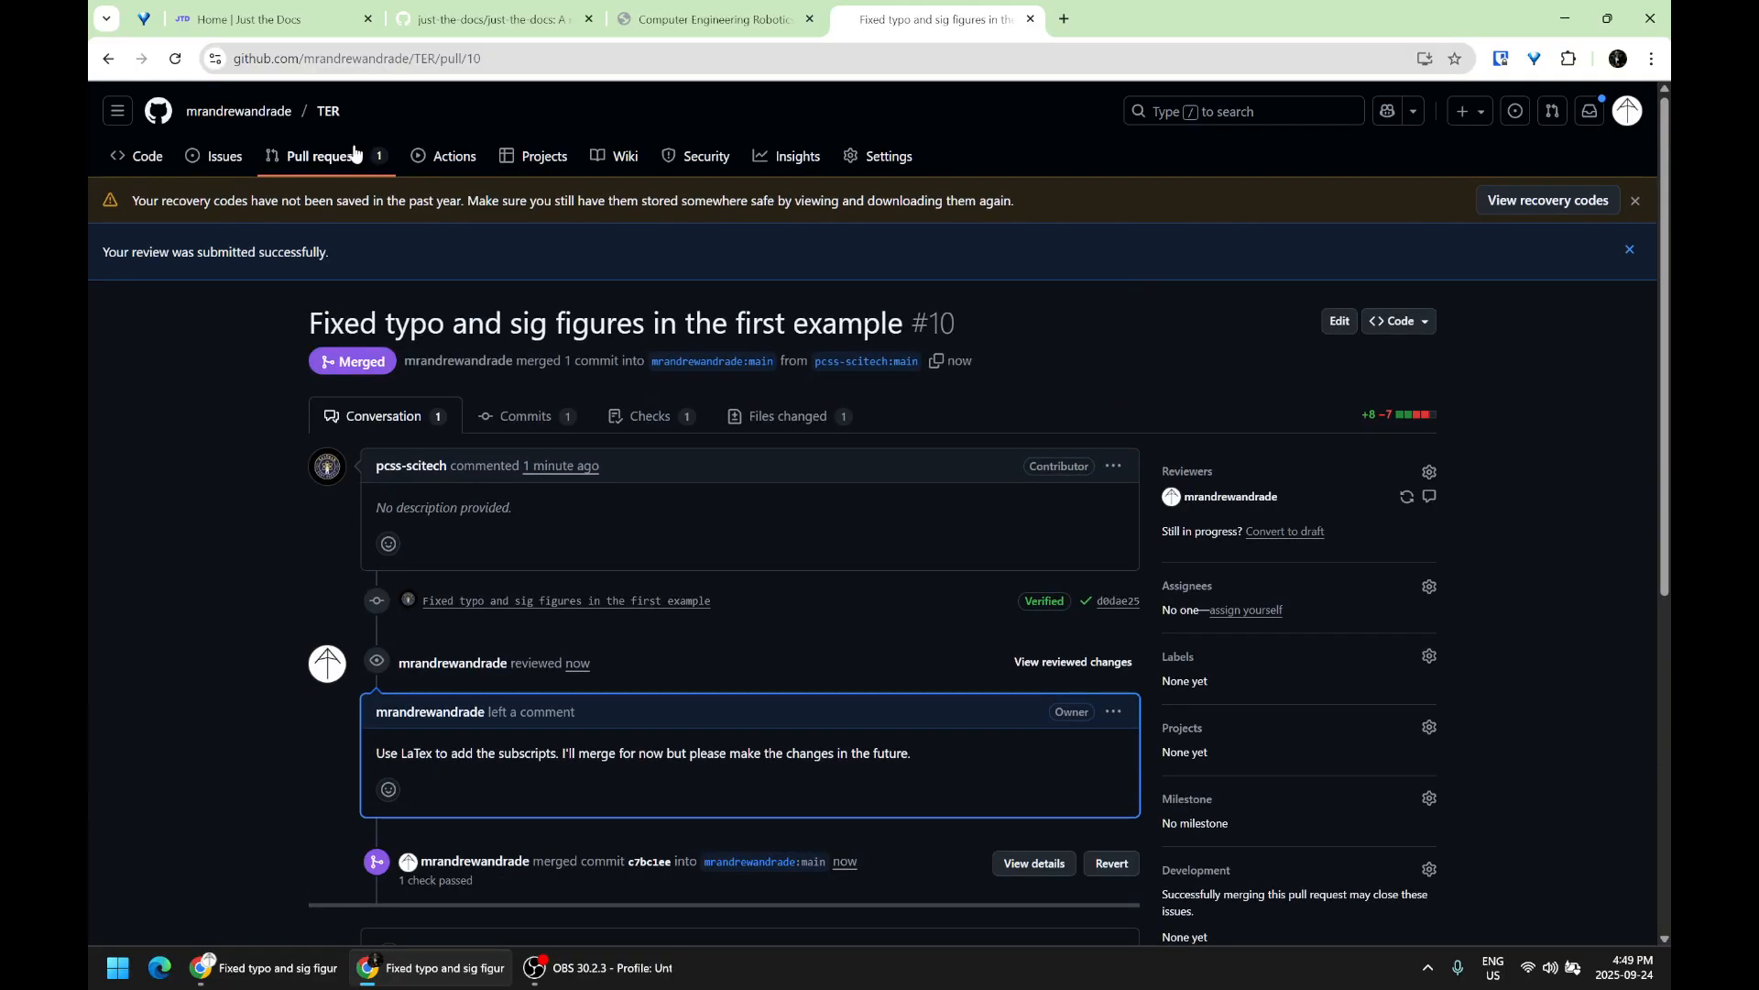
- Look over the merged pull request's conversation and list the TER repository's closed pull requests
scroll(264, 541, "down", 3)
scroll(260, 547, "up", 3)
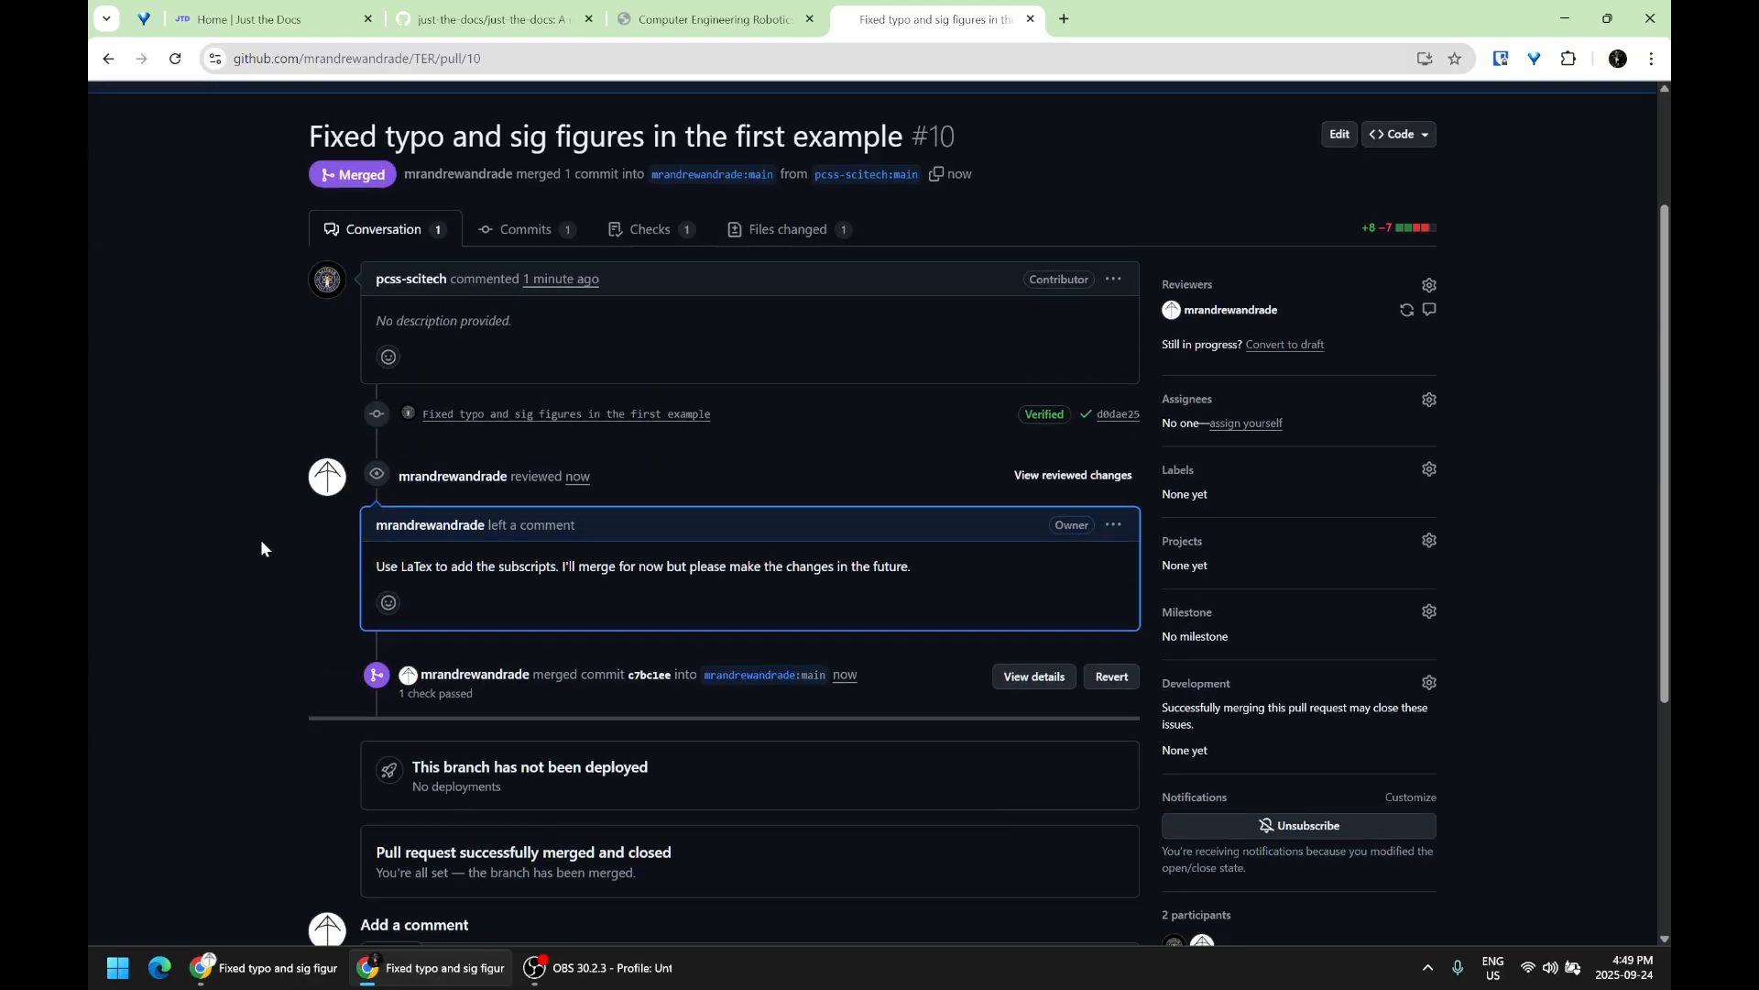
left_click(351, 164)
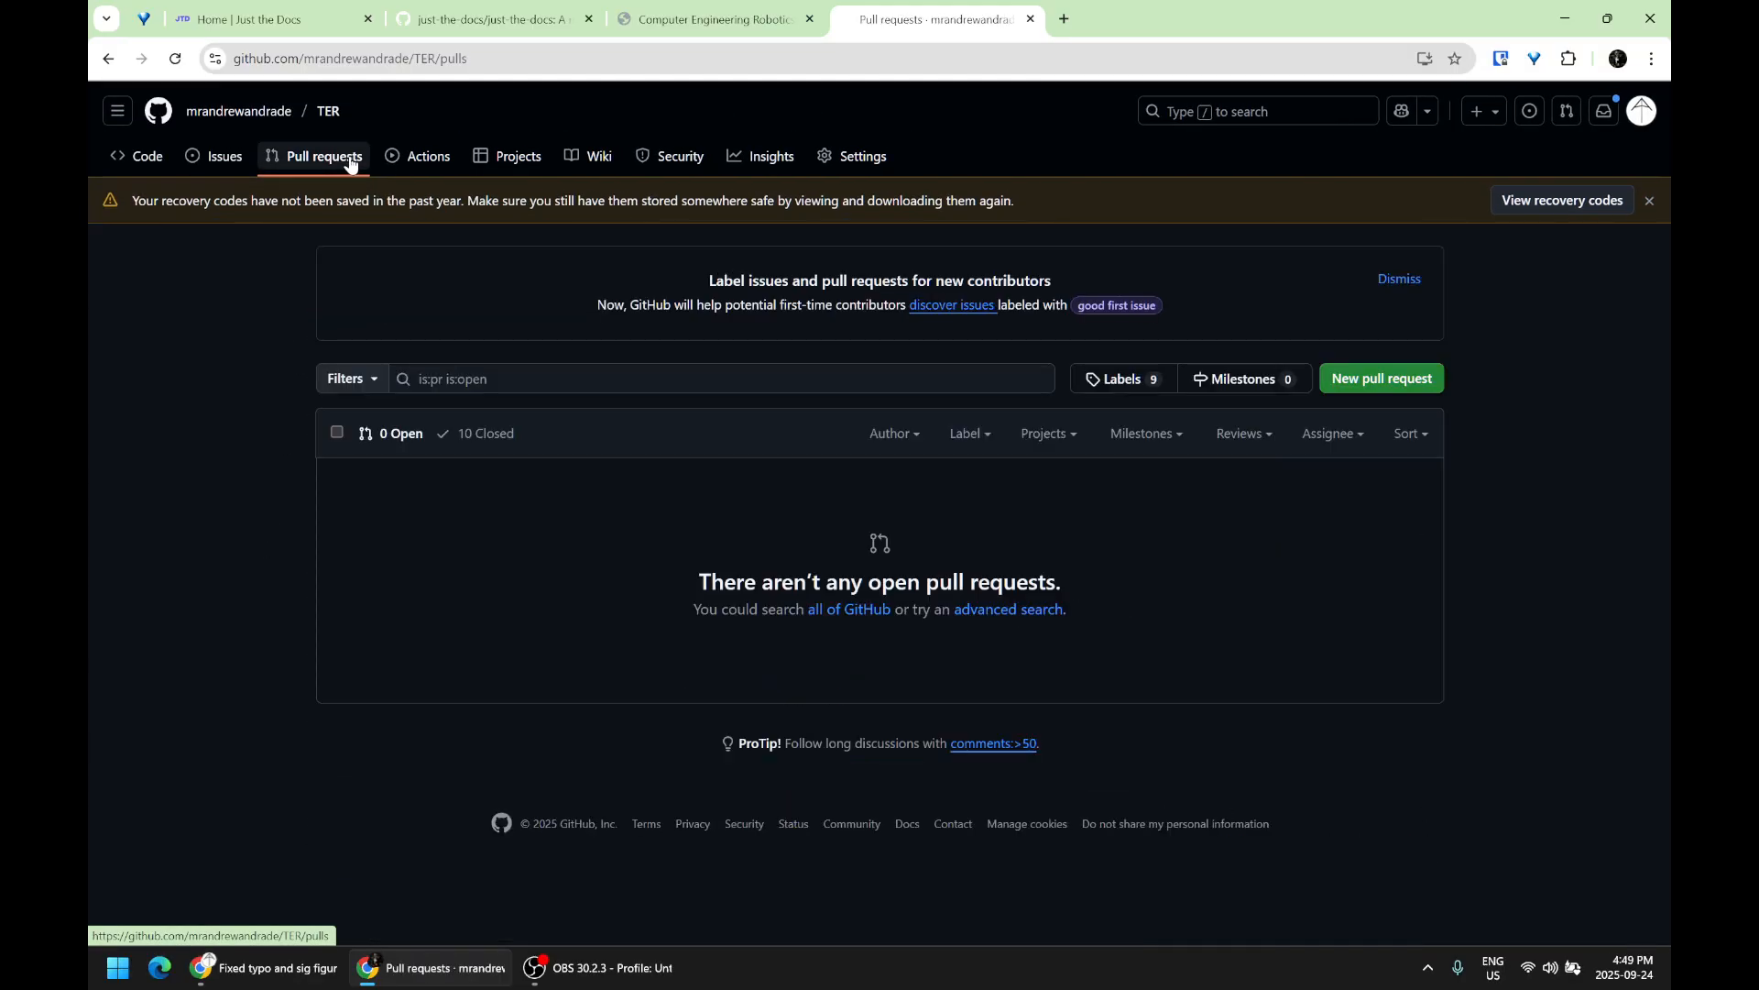
left_click(474, 432)
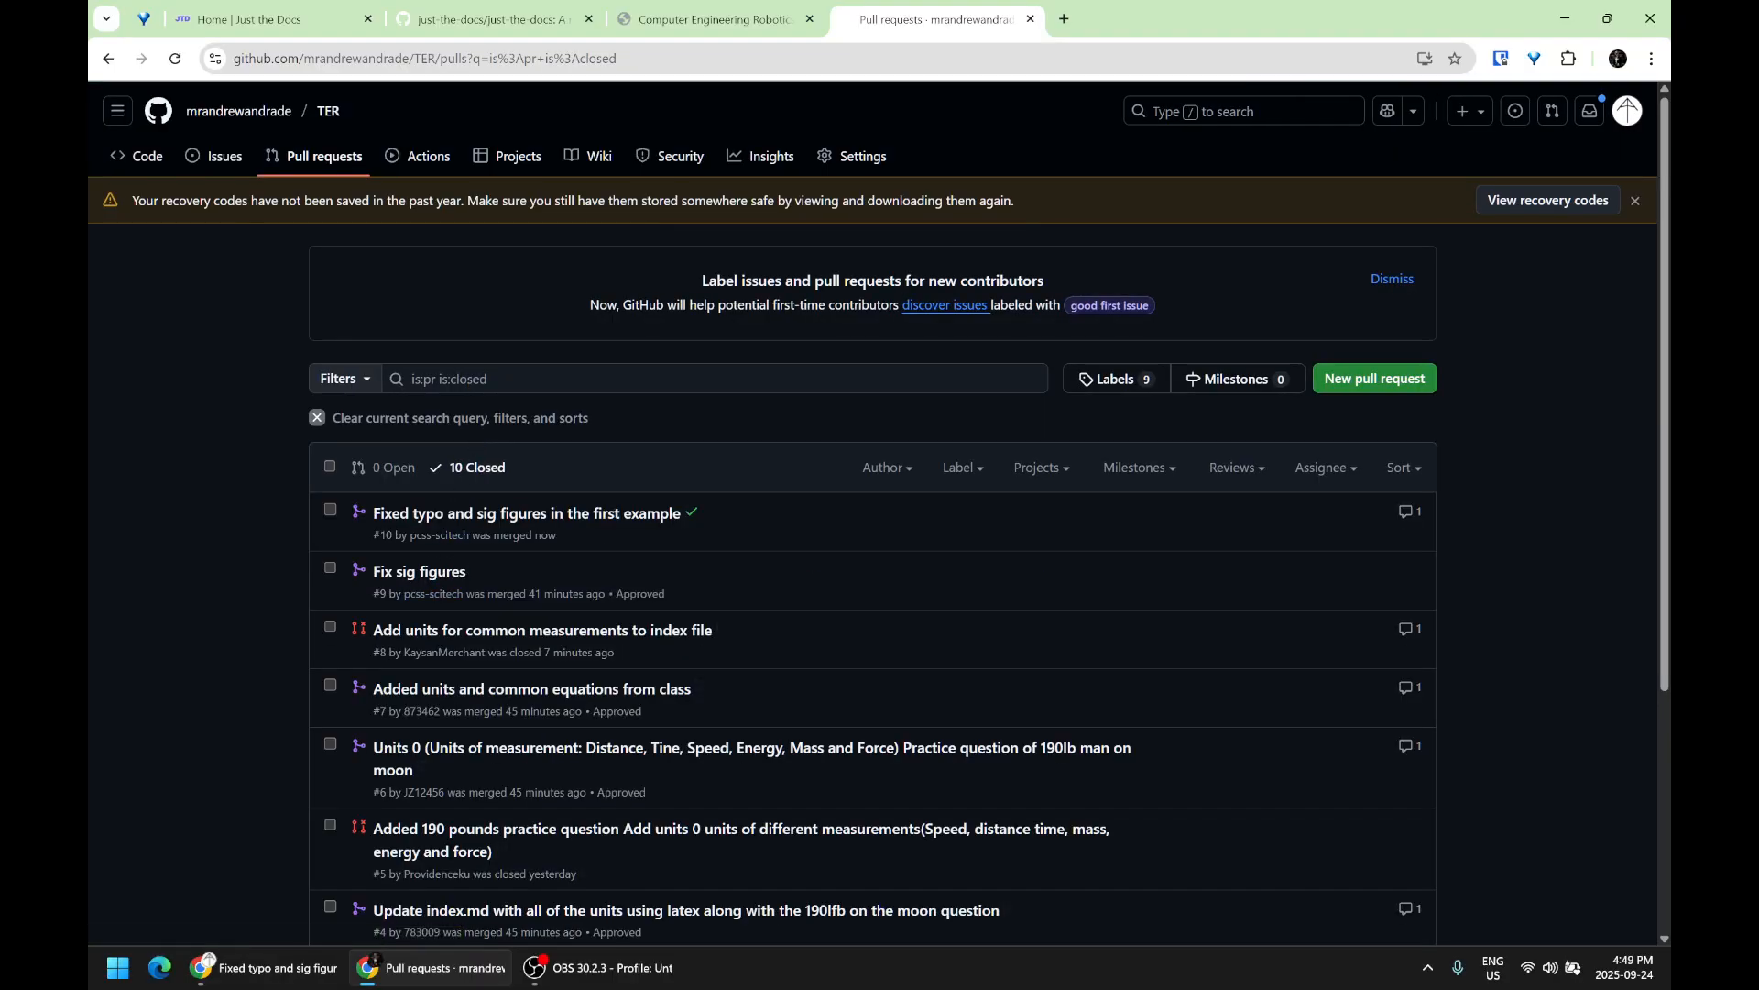
- From the TER repository's main page, open the latest commit to index.md and examine its line changes
left_click(146, 157)
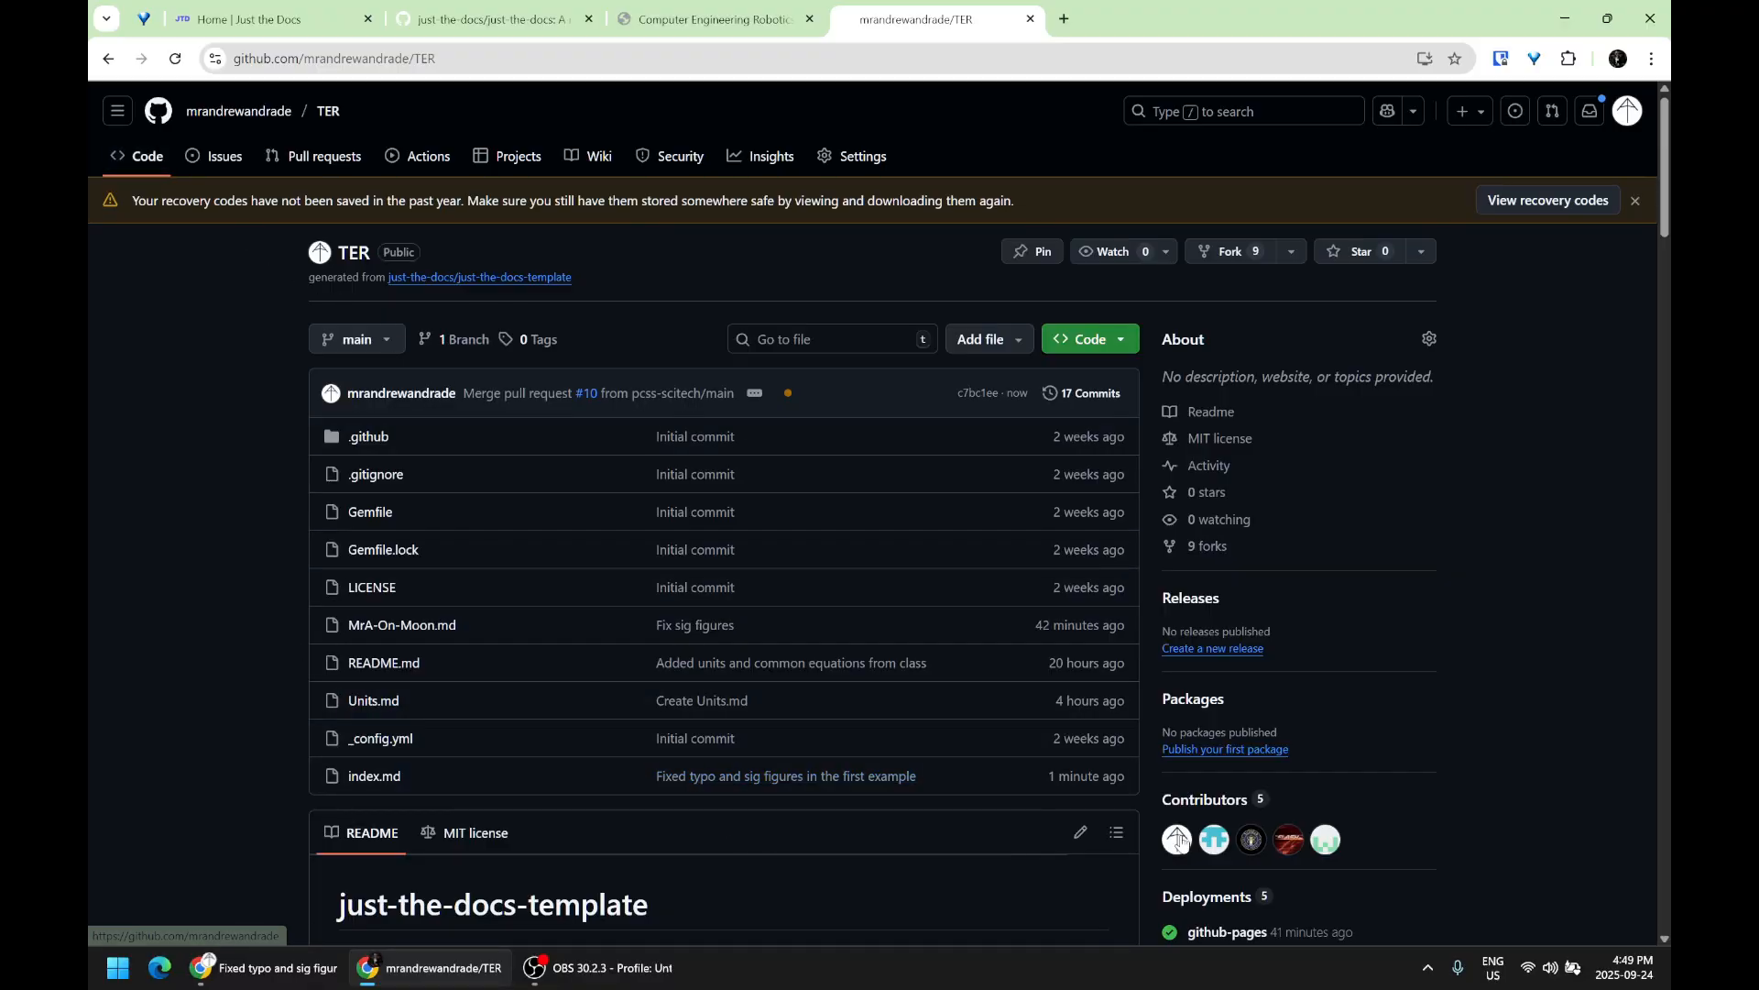
left_click(857, 777)
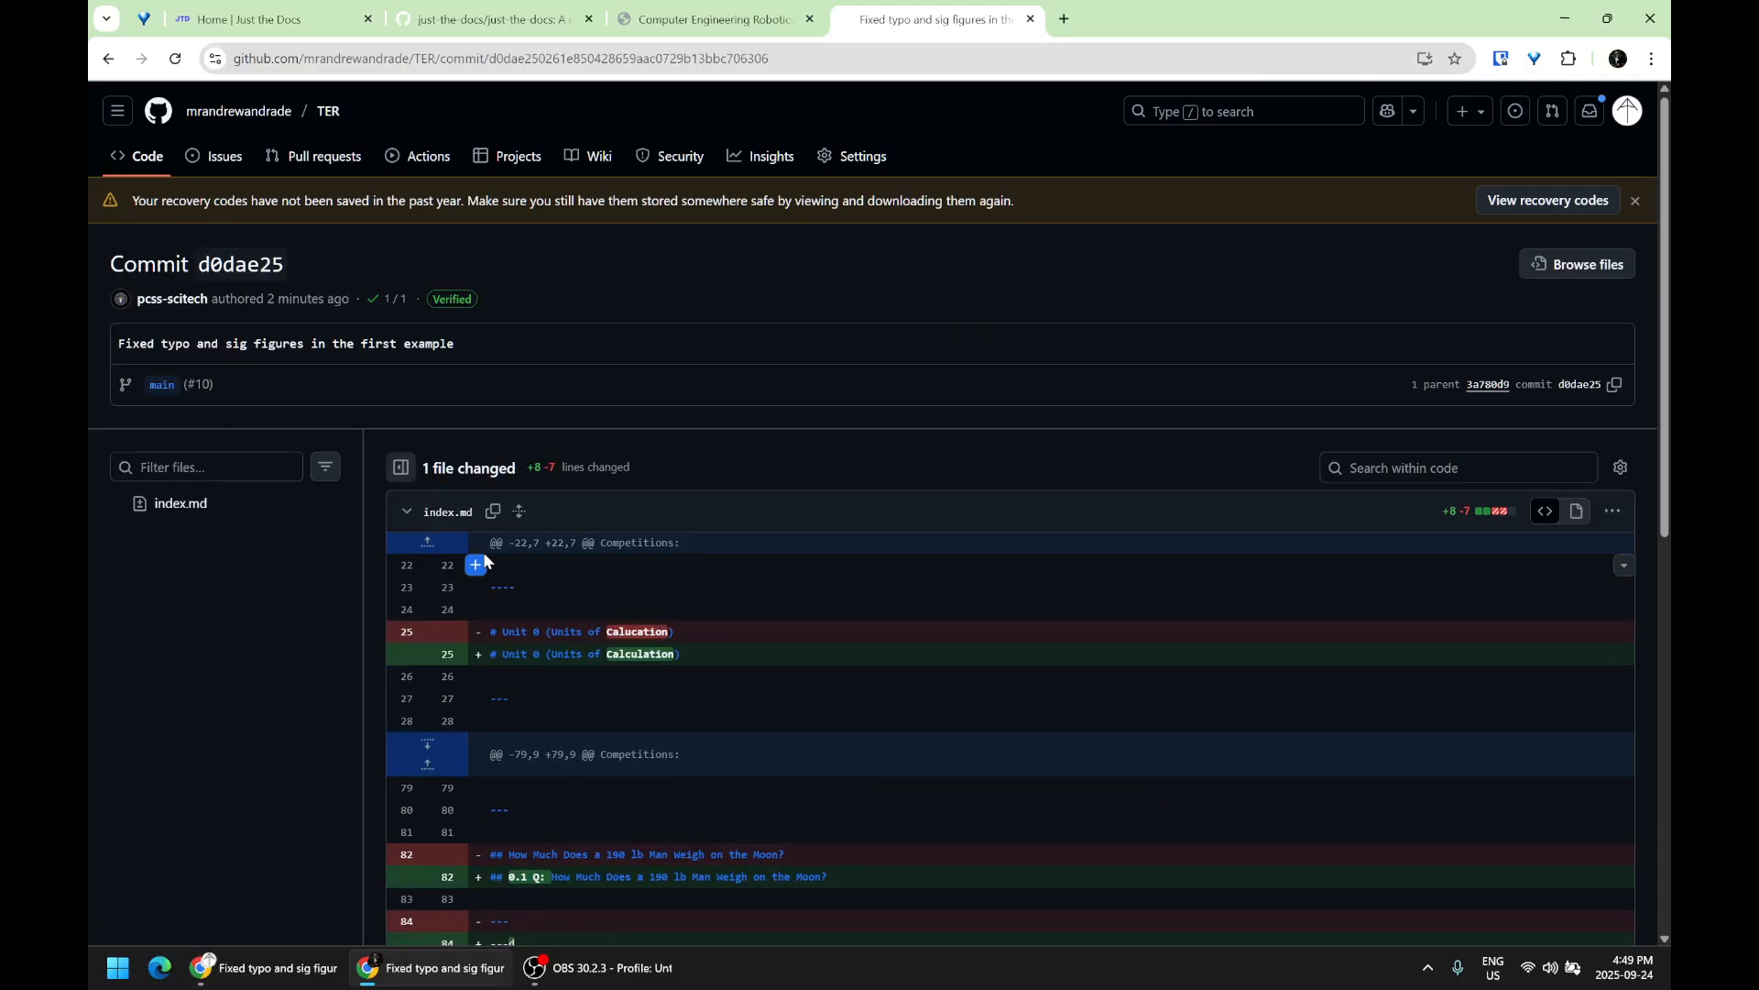
scroll(482, 552, "down", 1)
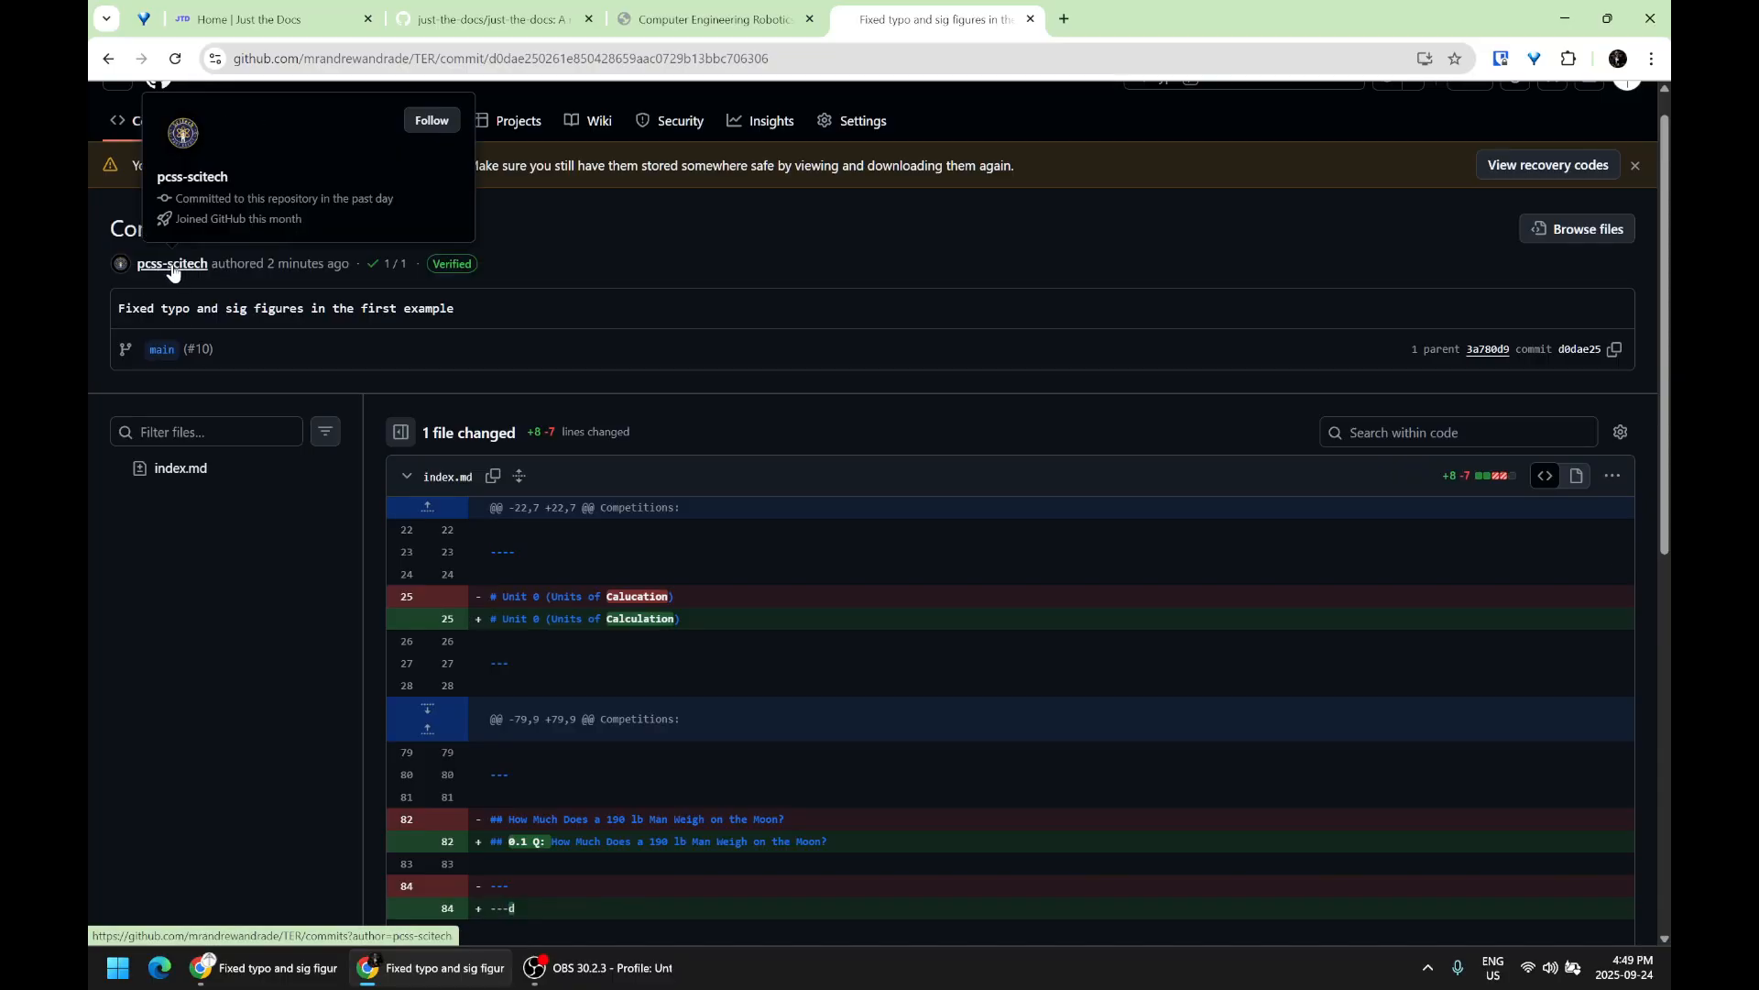
scroll(301, 418, "down", 8)
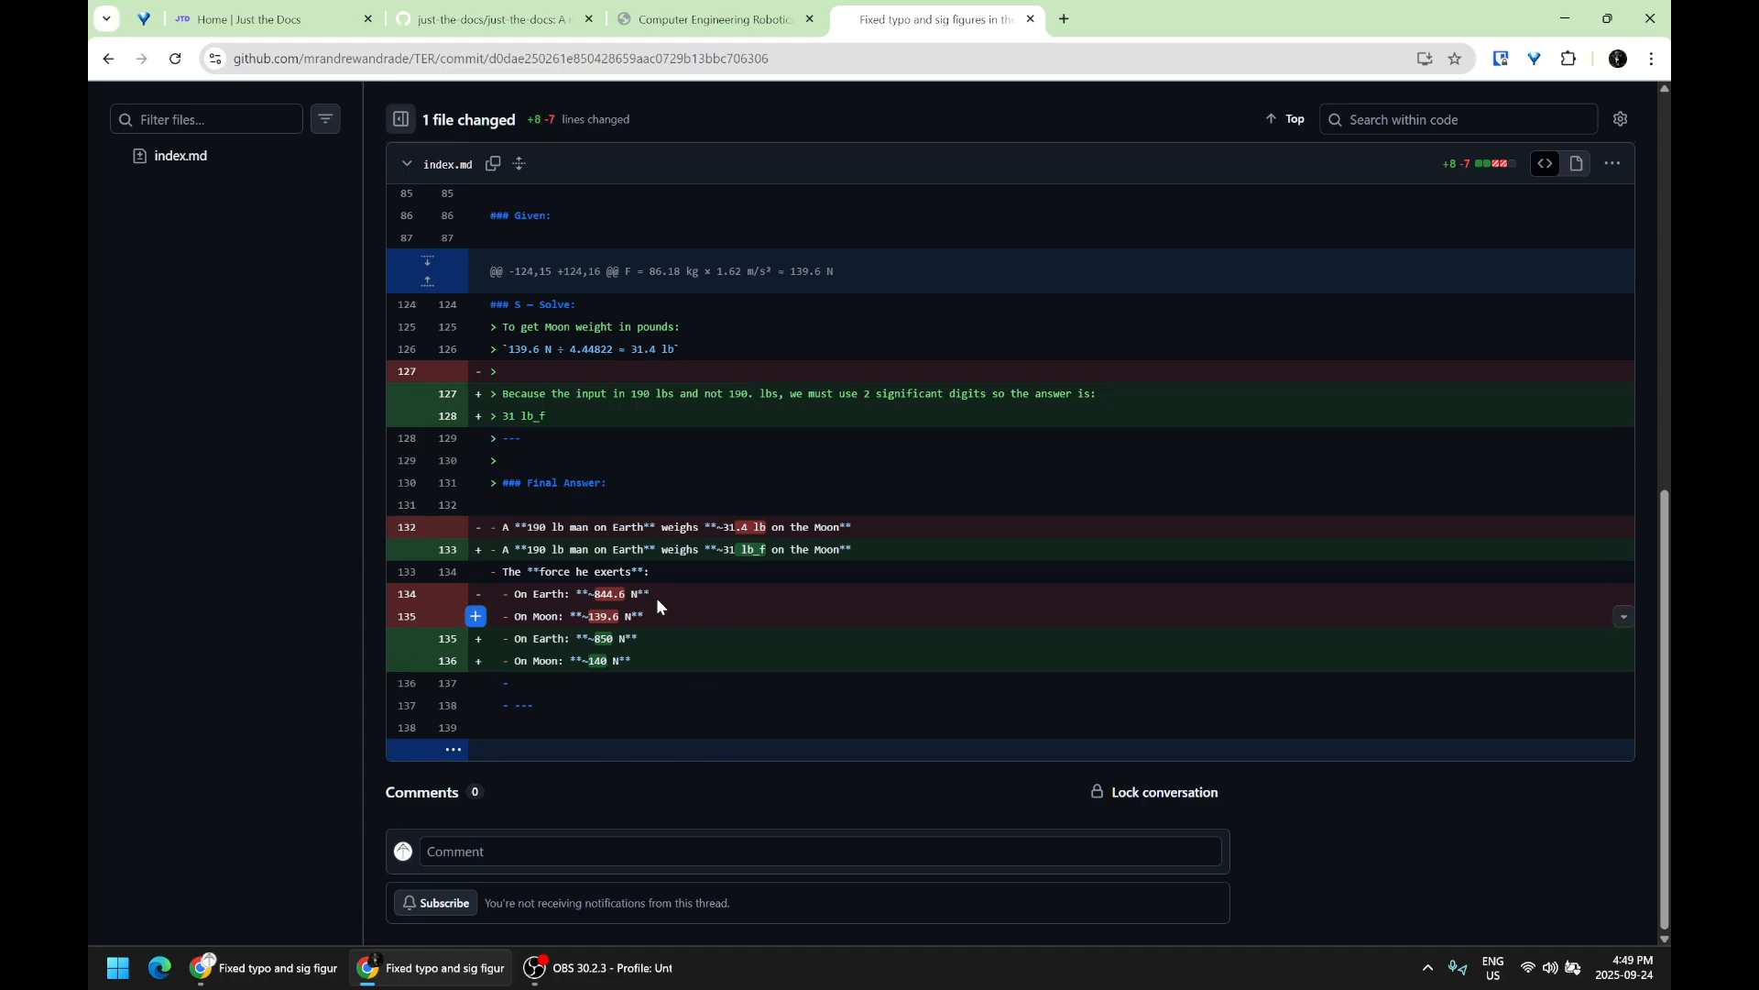
scroll(738, 596, "up", 10)
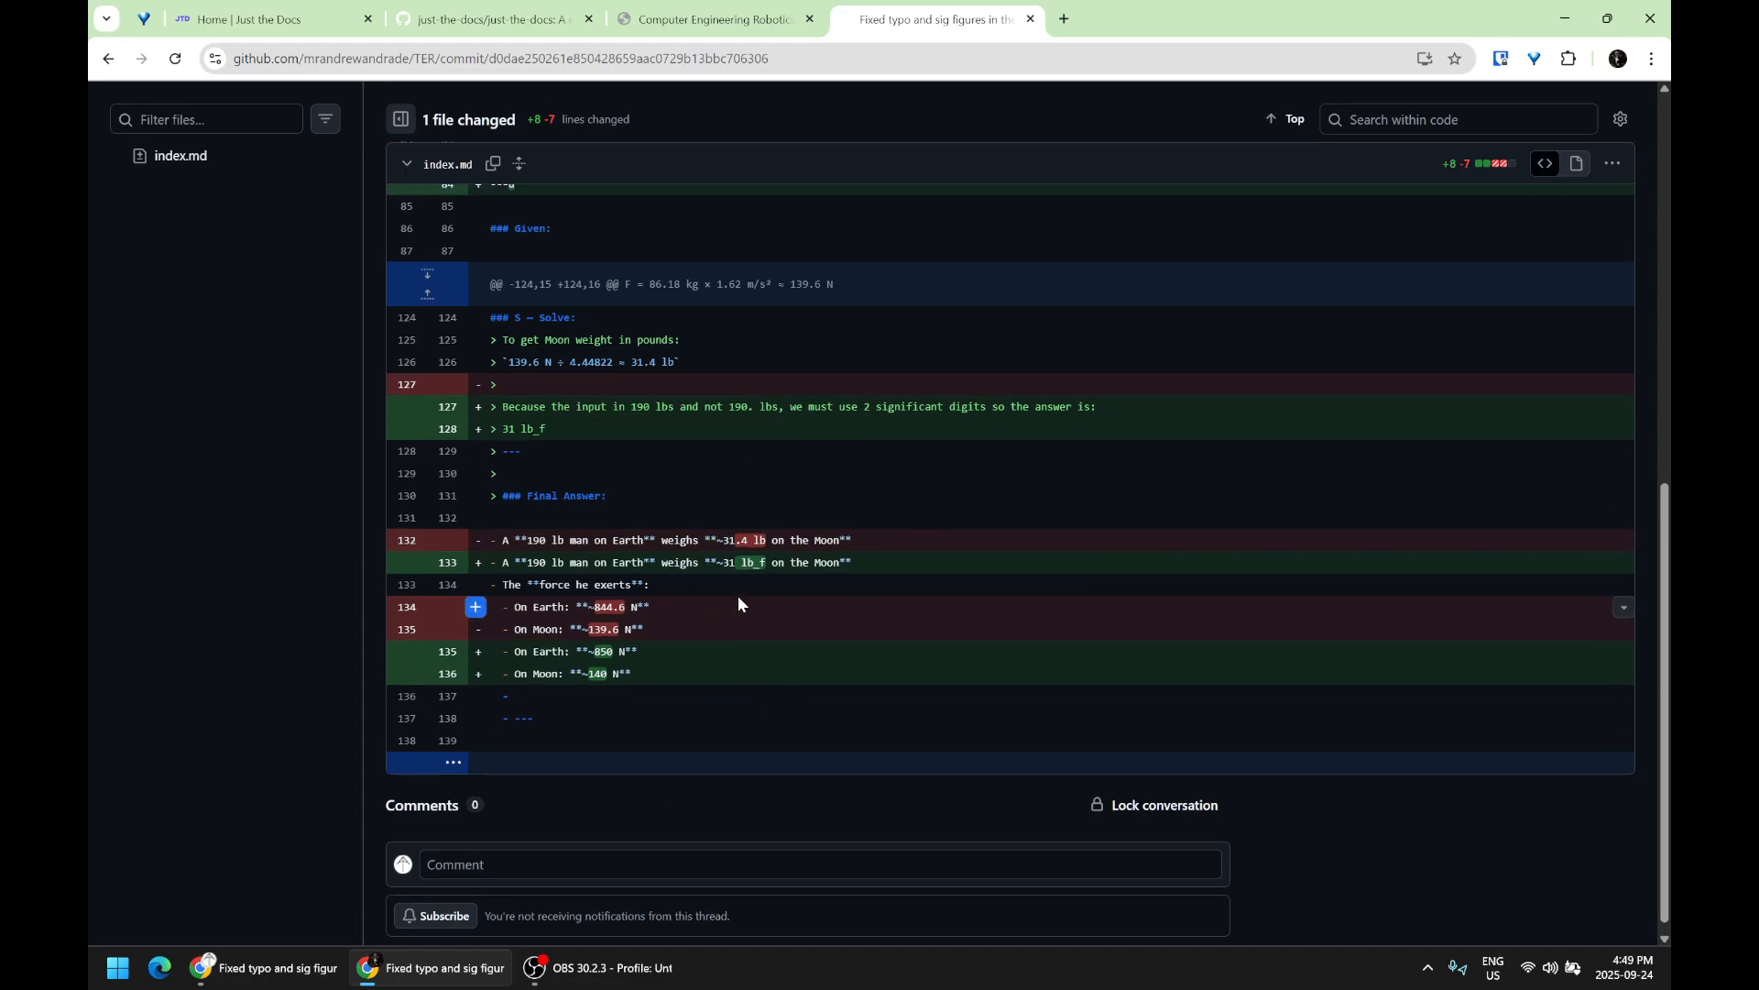
scroll(912, 469, "up", 1)
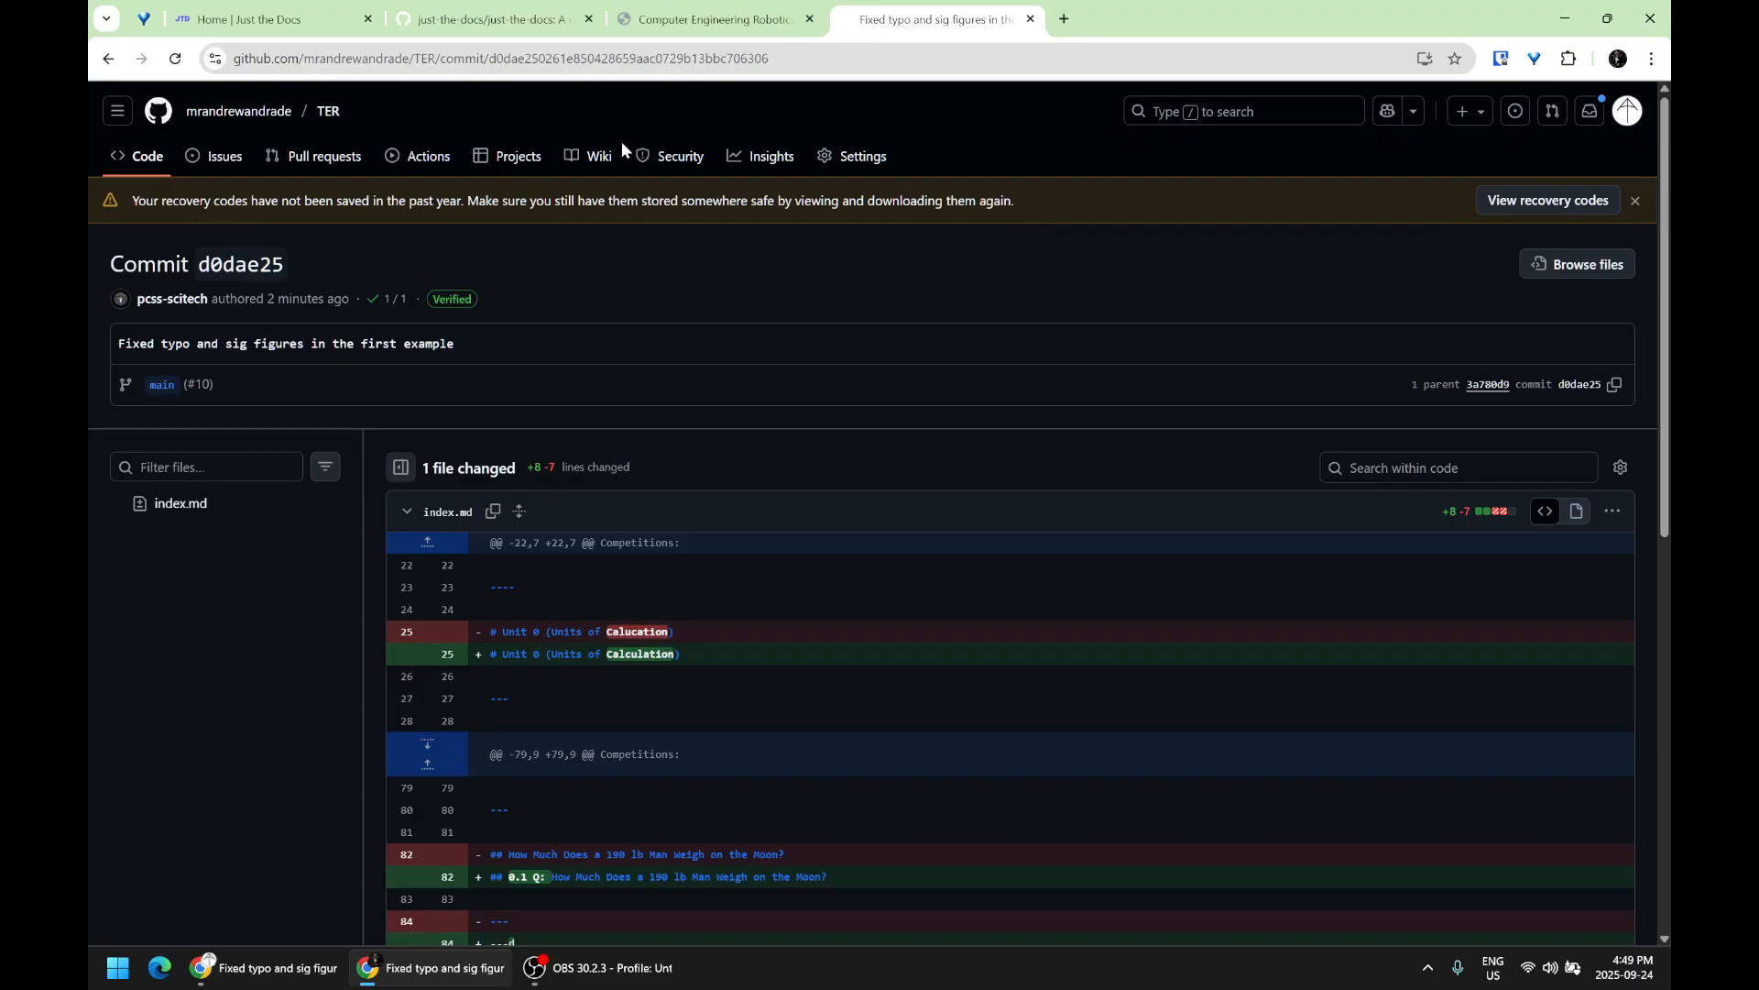
- Open the published TER course site in a new browser tab and check the Unit 0 heading's spelling
key("ctrl+t")
type("an")
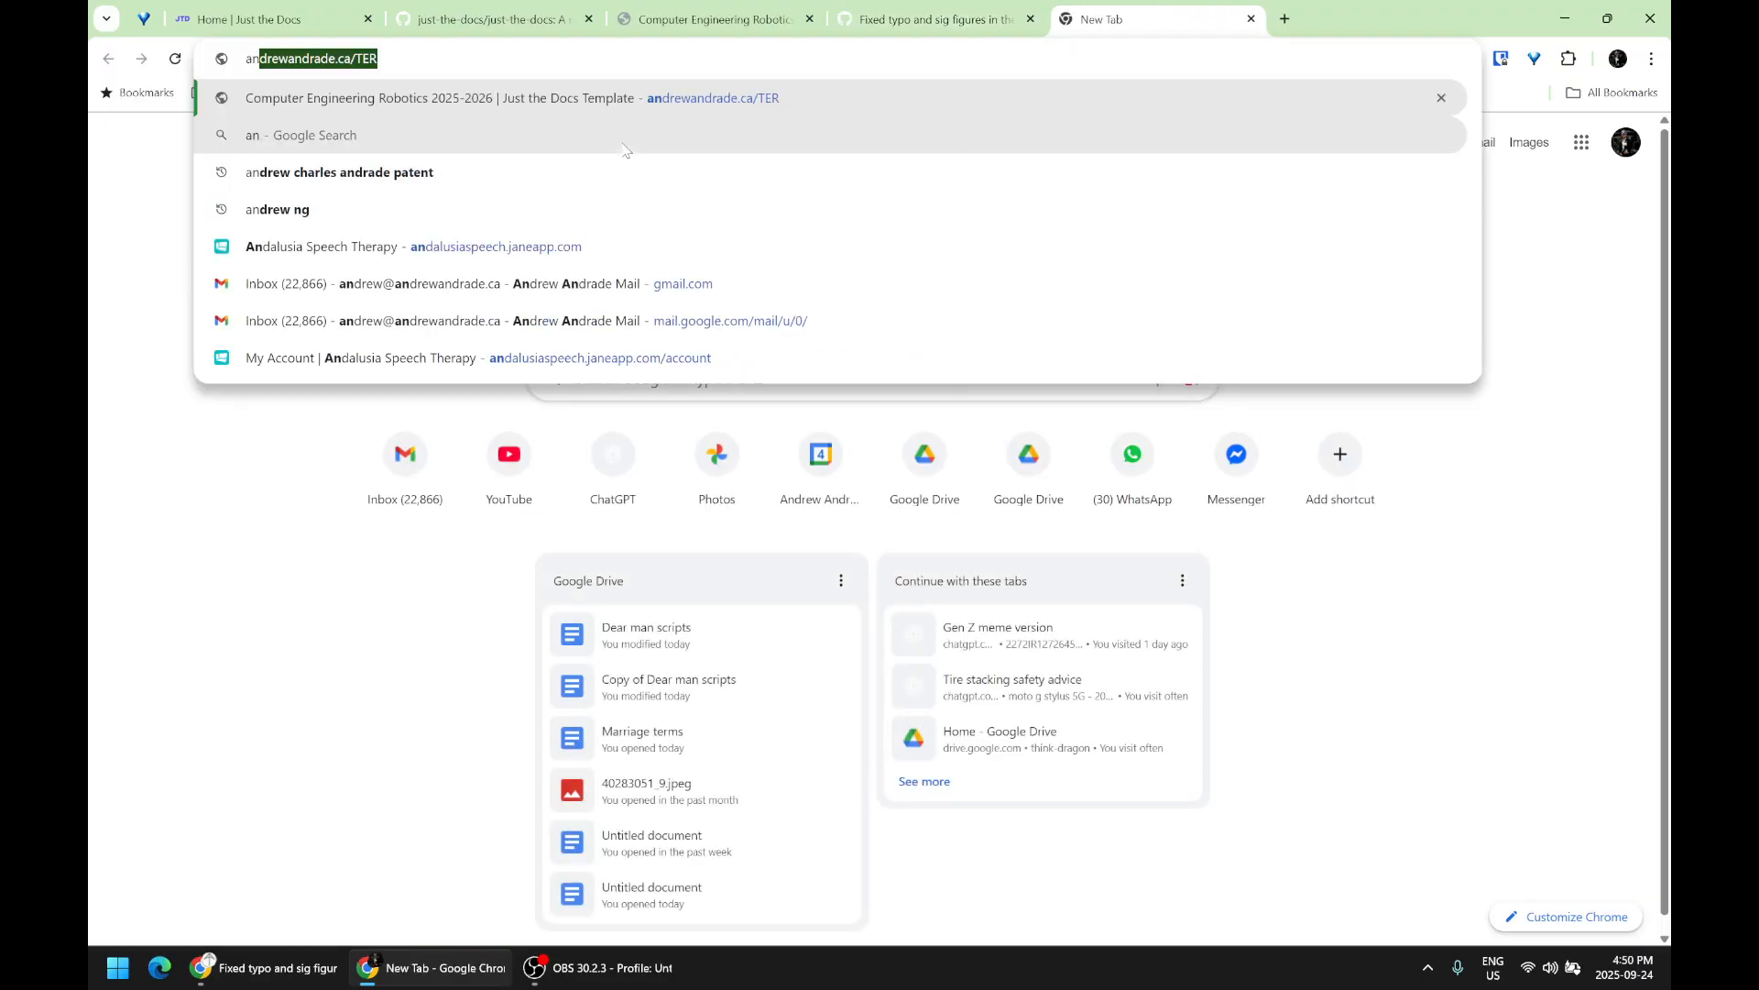
key("Return")
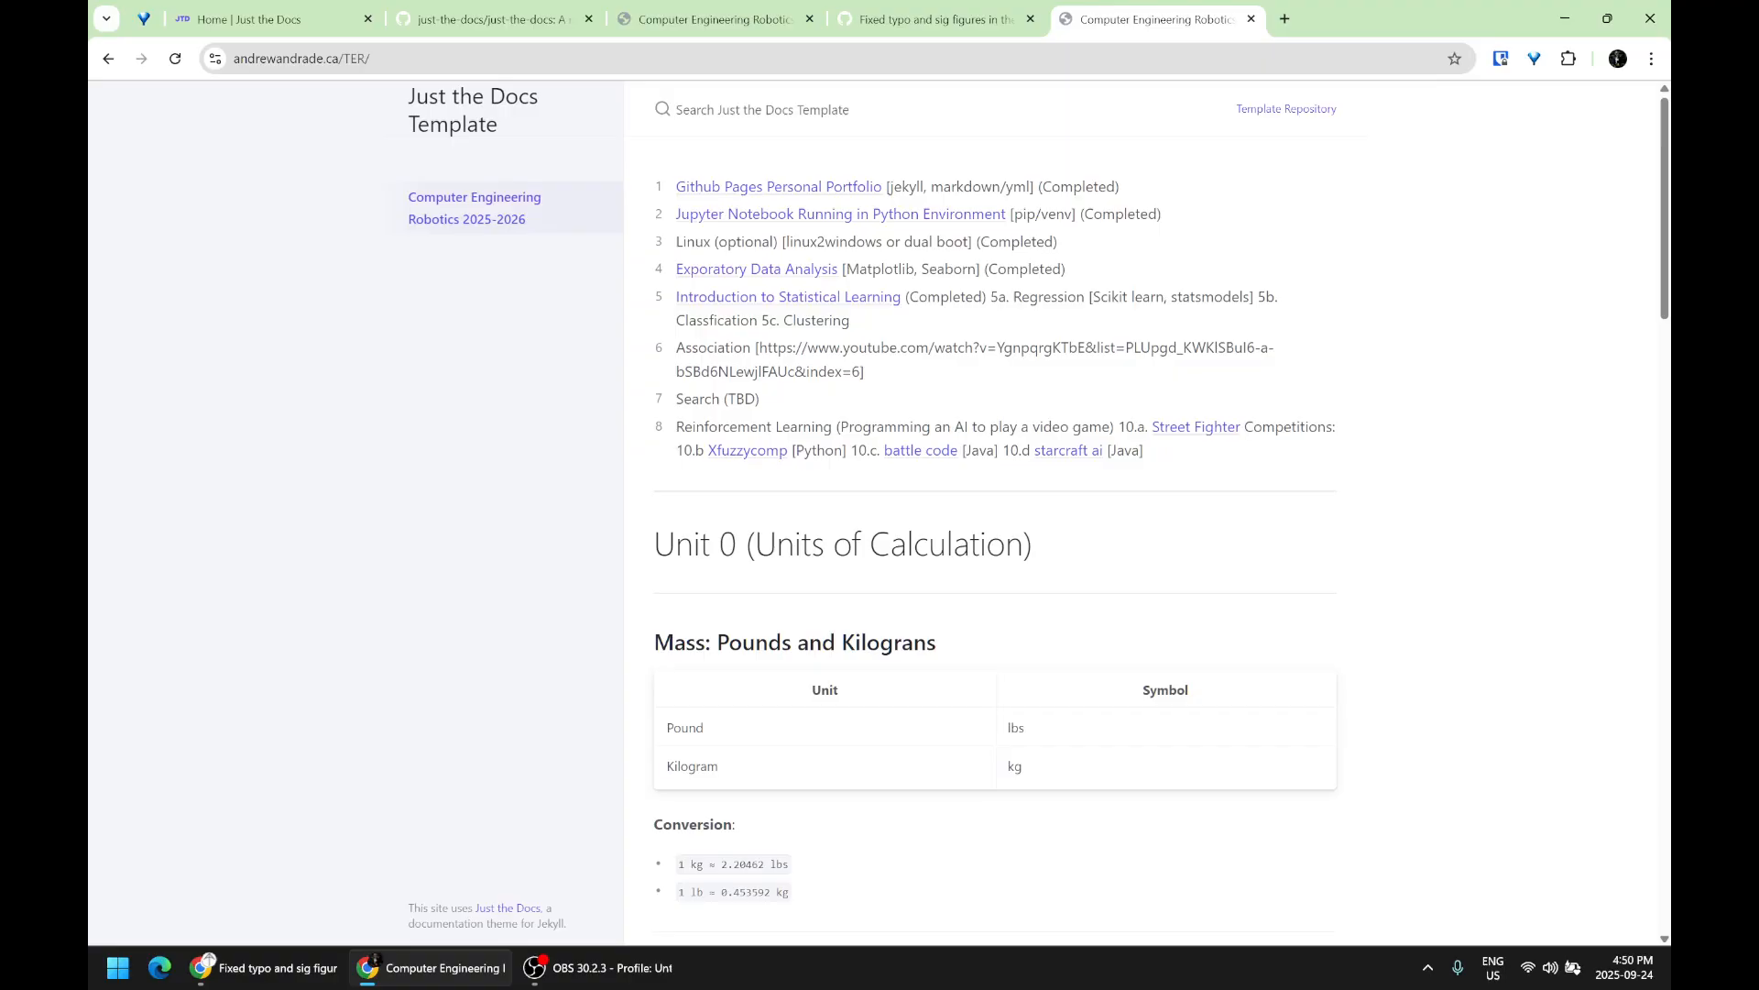
double_click(1006, 547)
- Examine the published 190 lb man example, from its 0.1 Q heading and the line below it through the Final Answer section
scroll(1005, 548, "down", 19)
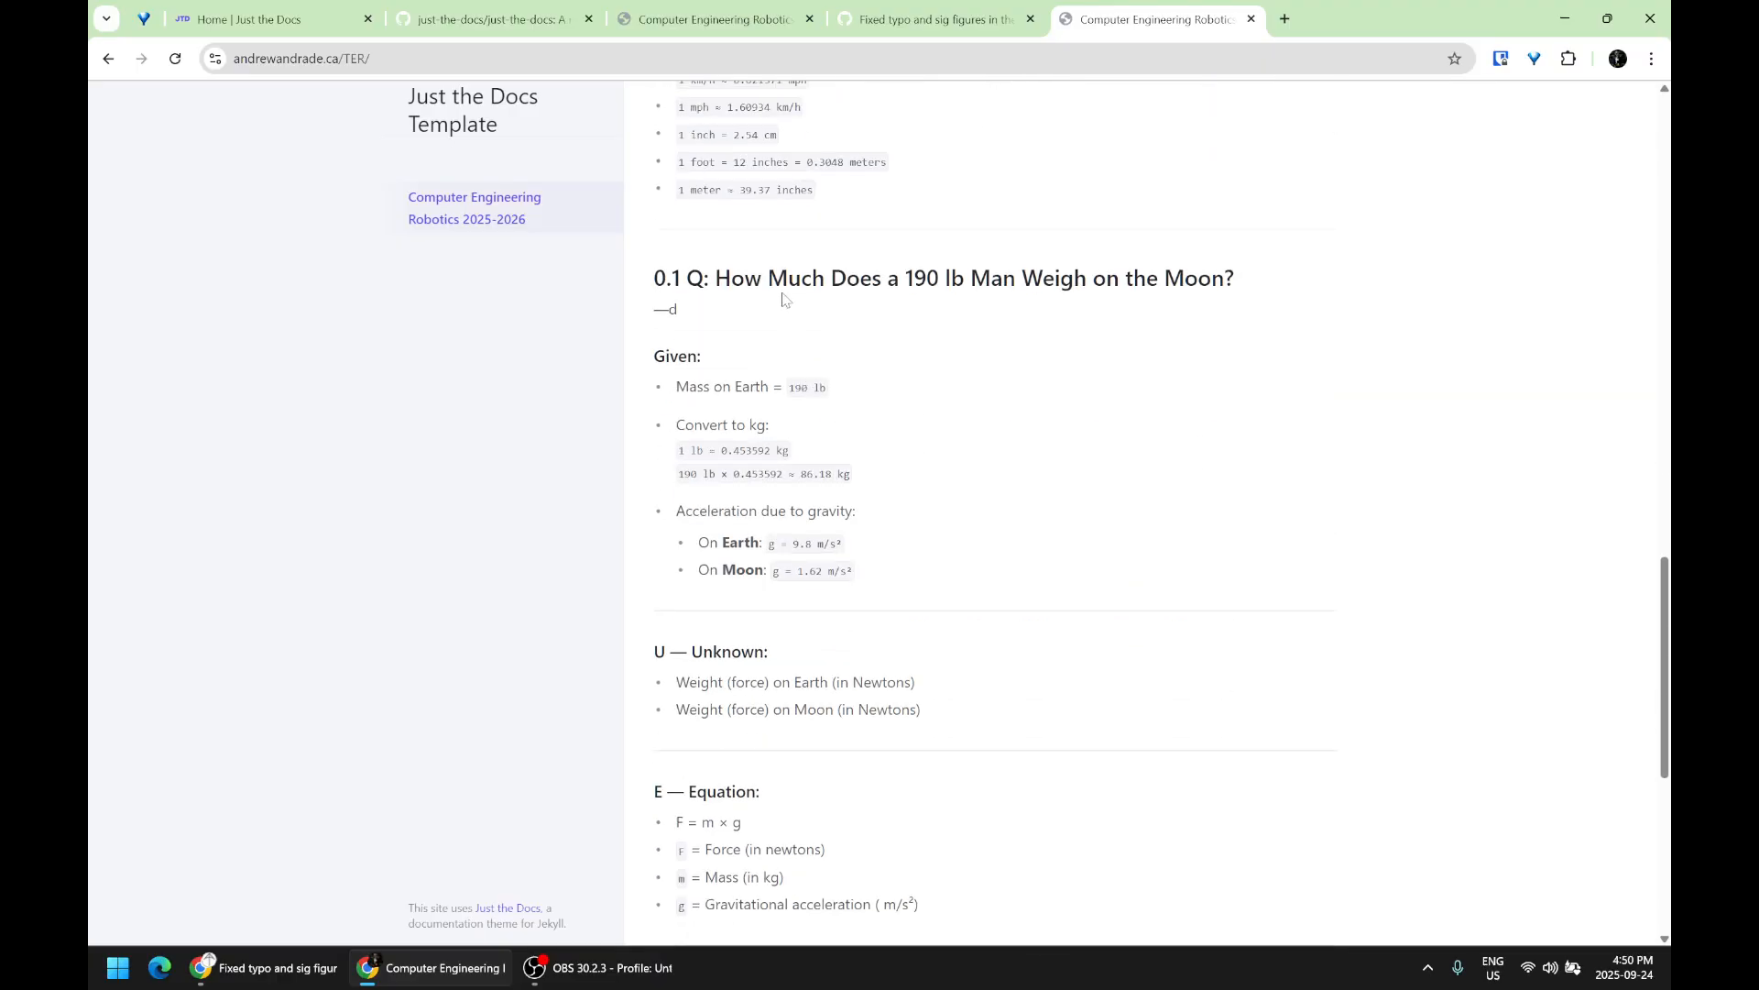
scroll(782, 298, "down", 3)
scroll(781, 298, "up", 2)
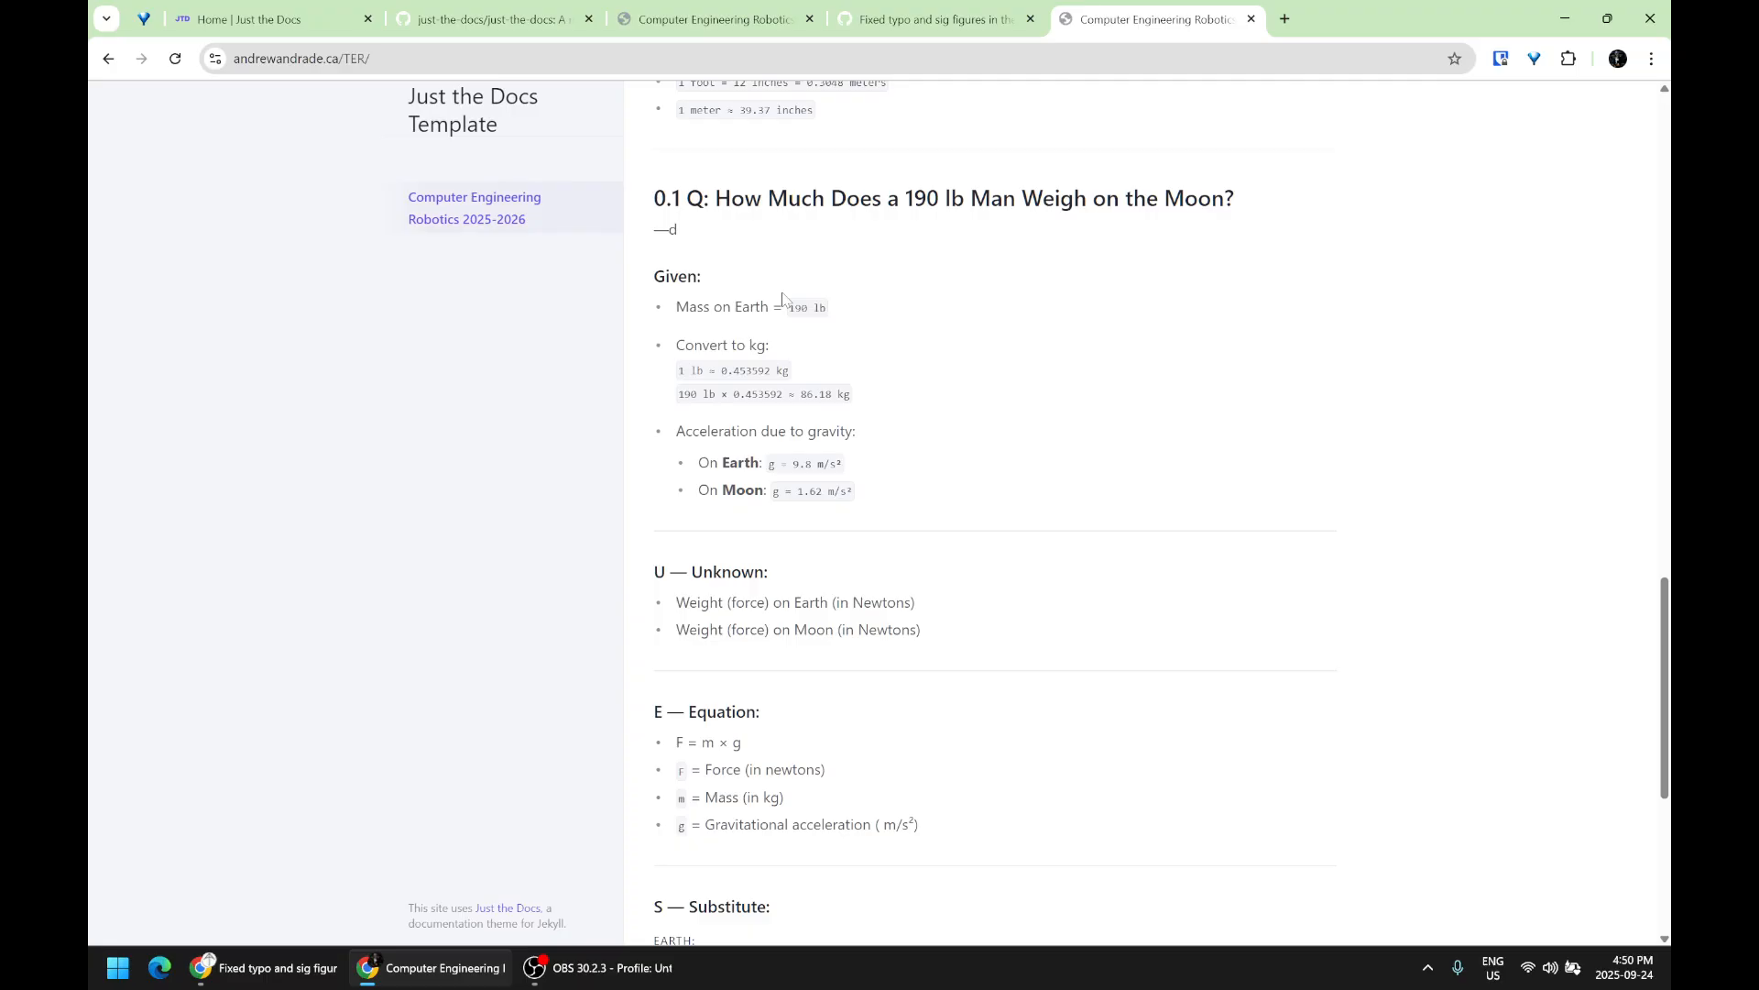
left_click_drag(681, 229, 640, 242)
left_click(630, 244)
scroll(771, 317, "down", 3)
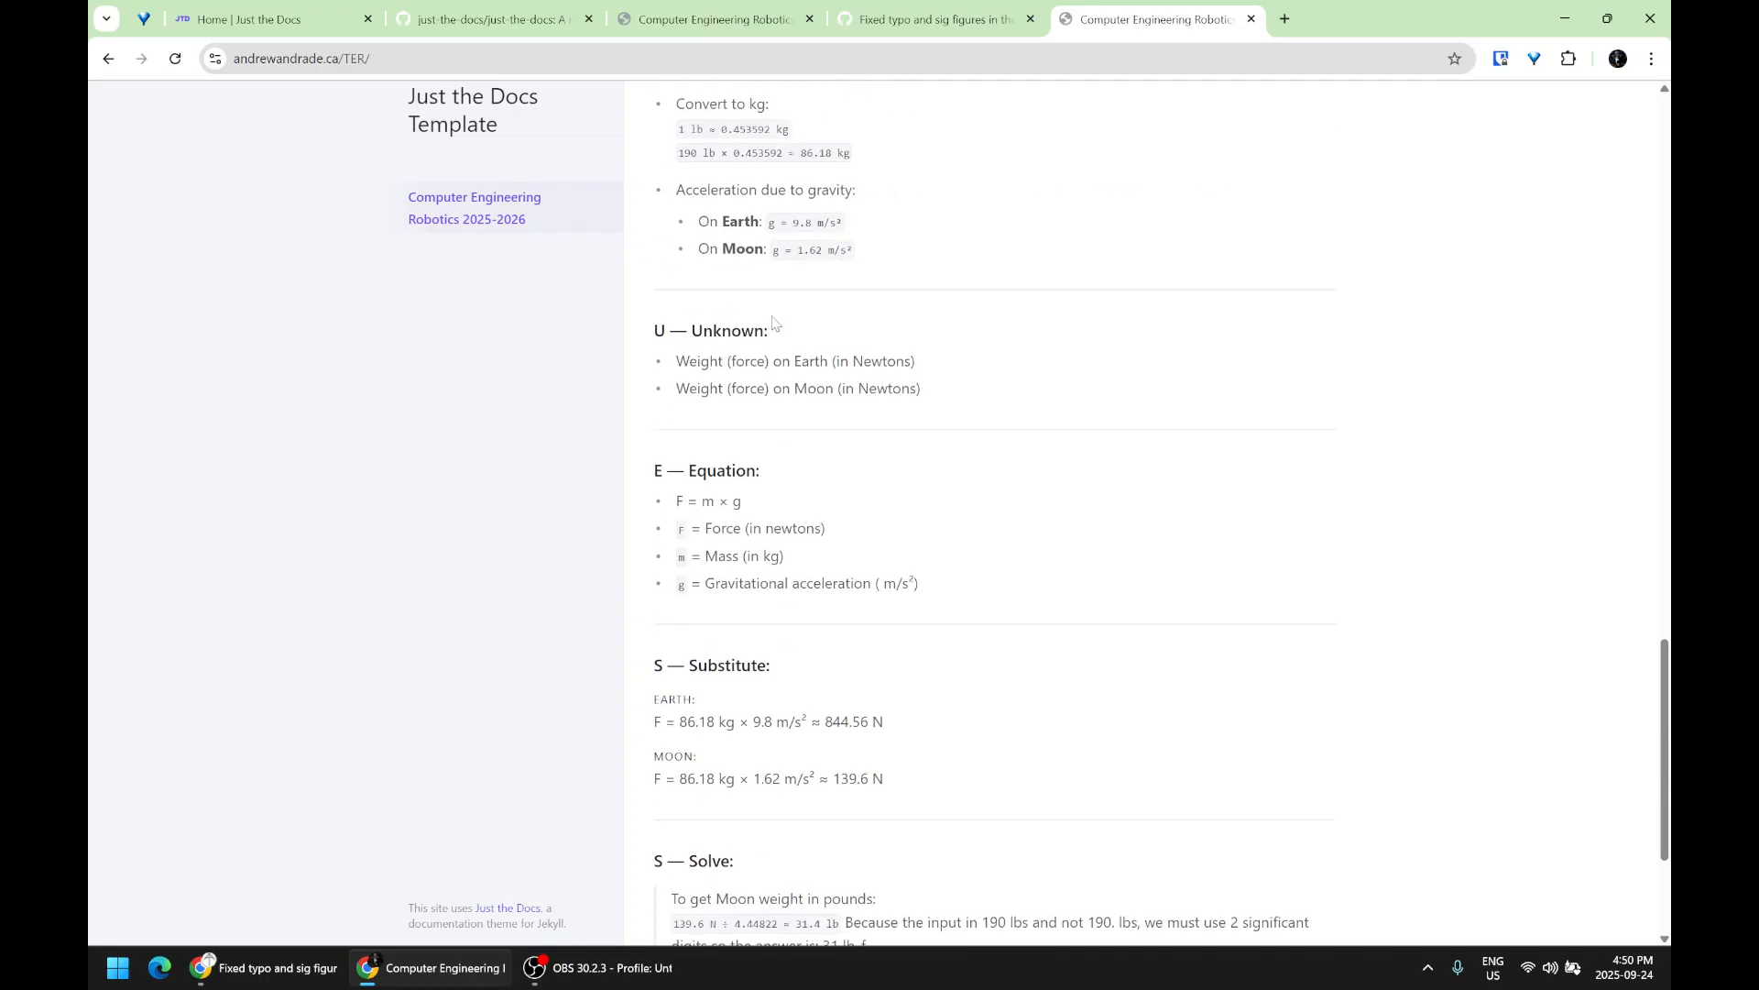
scroll(772, 322, "down", 3)
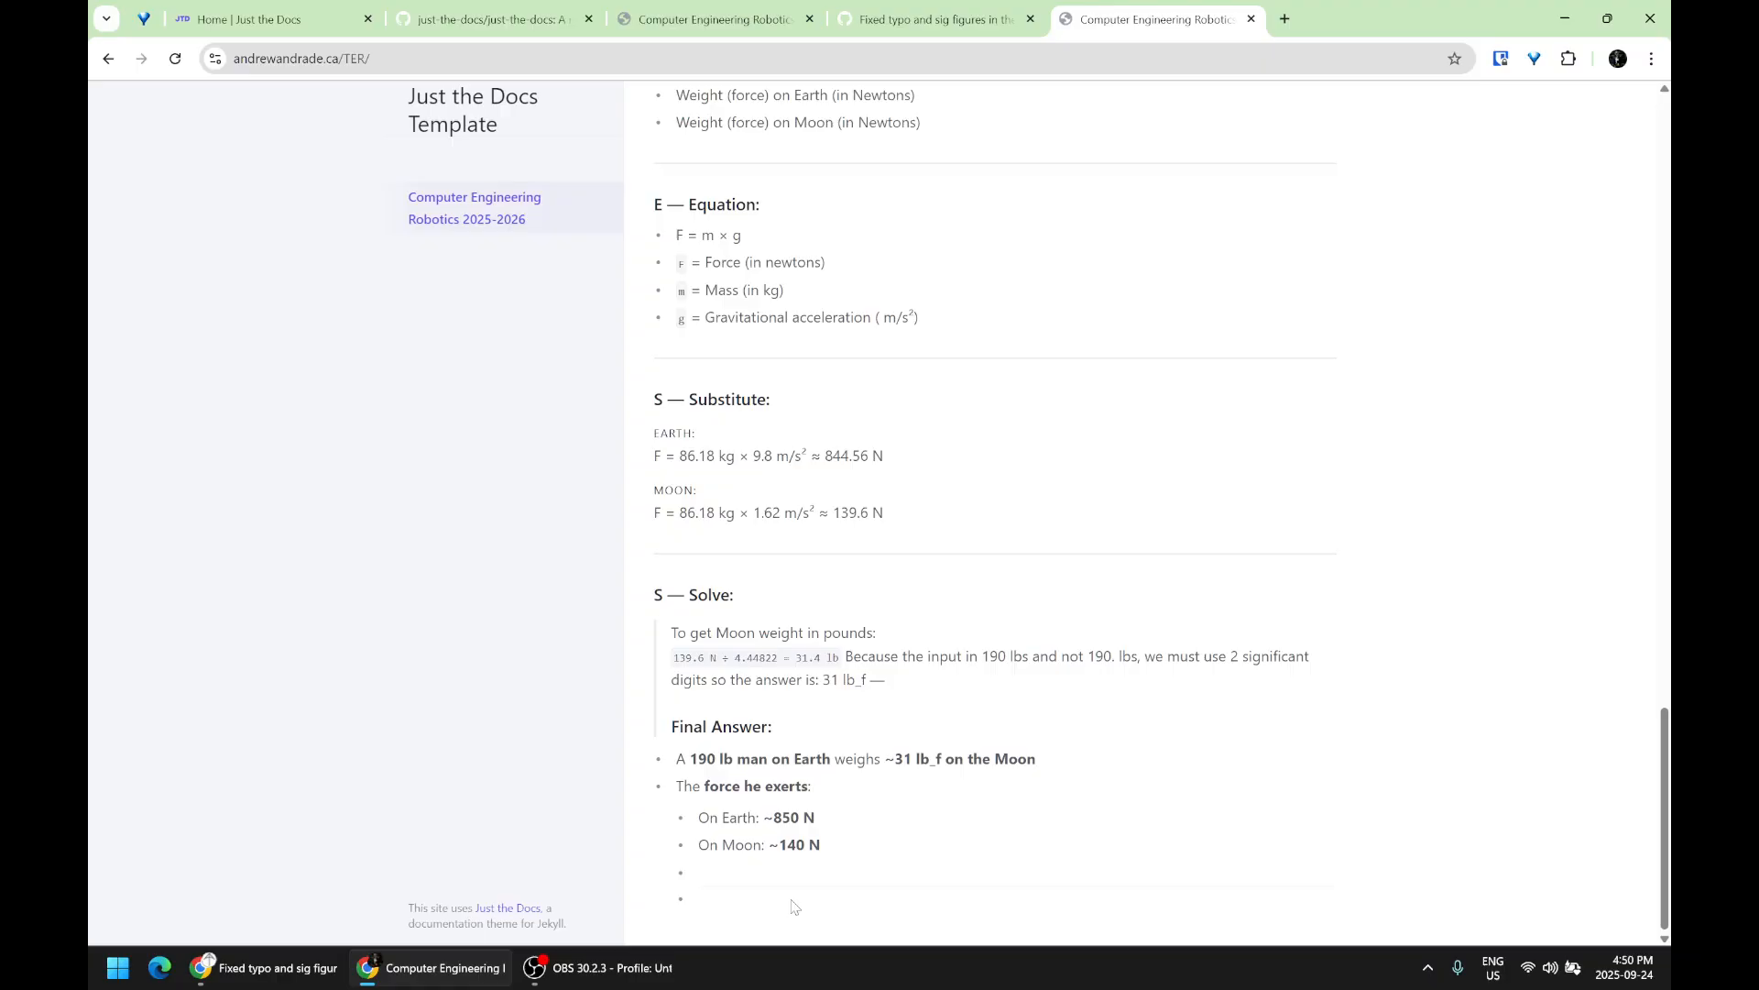
left_click_drag(693, 867, 694, 845)
scroll(763, 678, "up", 20)
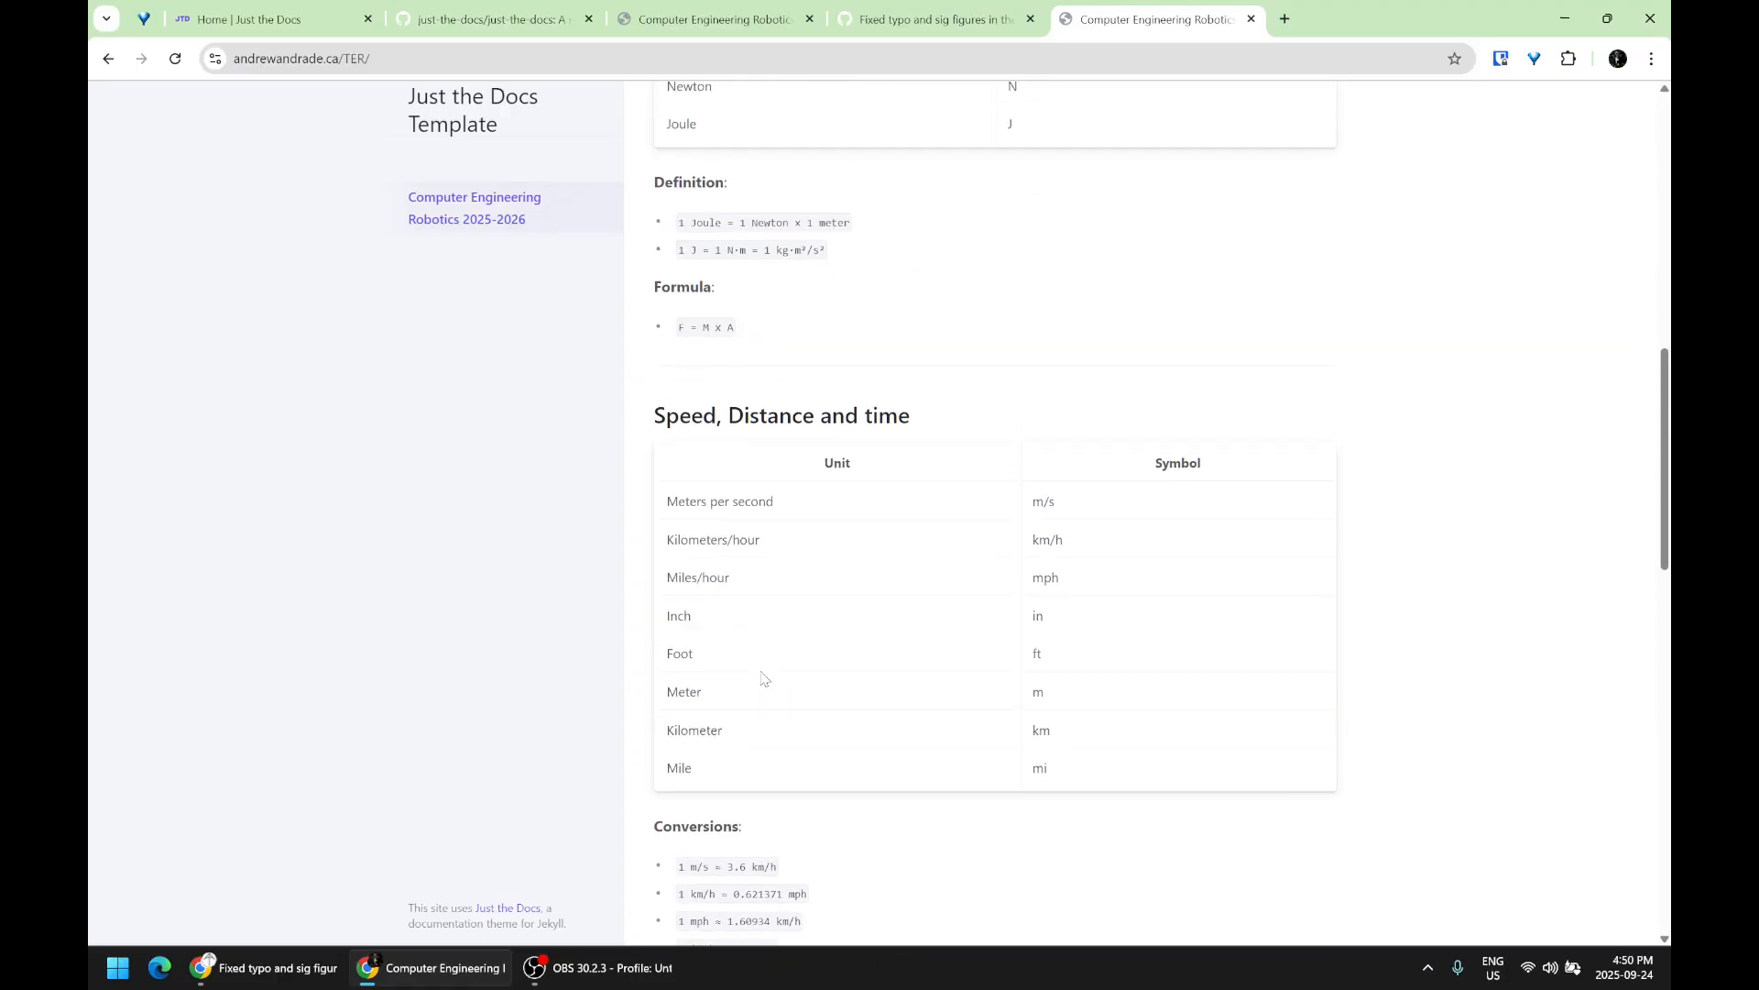
scroll(763, 678, "up", 3)
- Compare the Just the Docs home page with the published course site
key("ctrl+1")
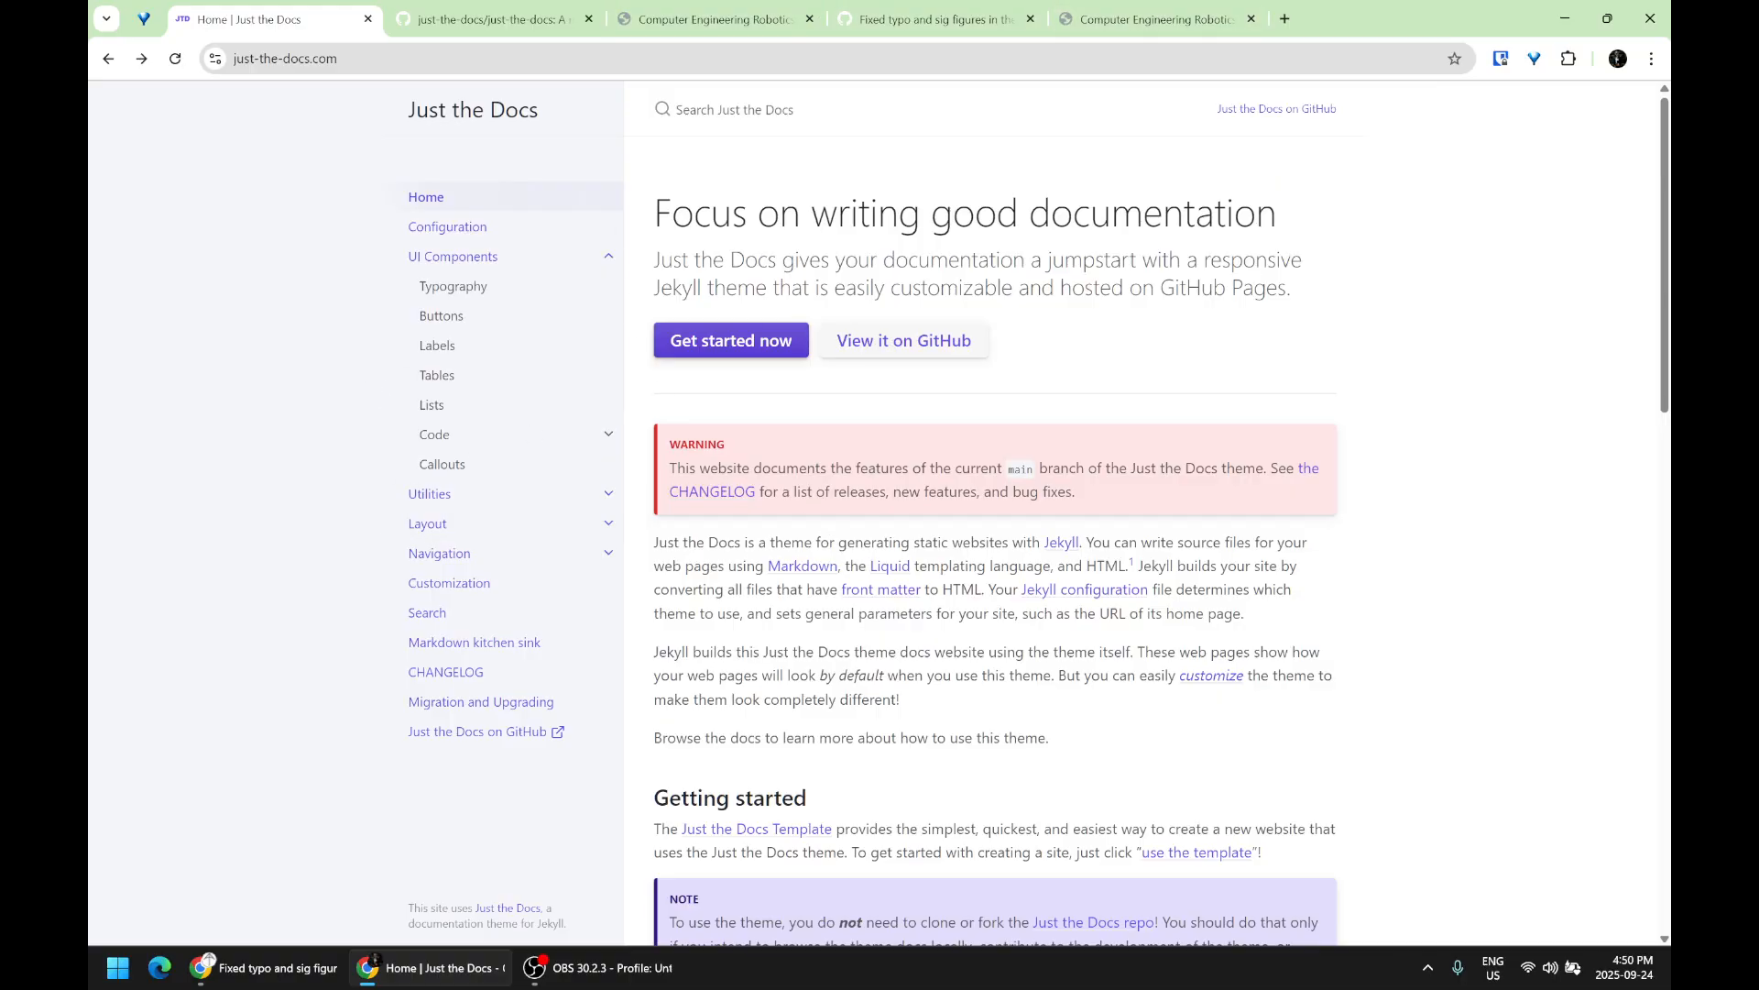
left_click(1161, 11)
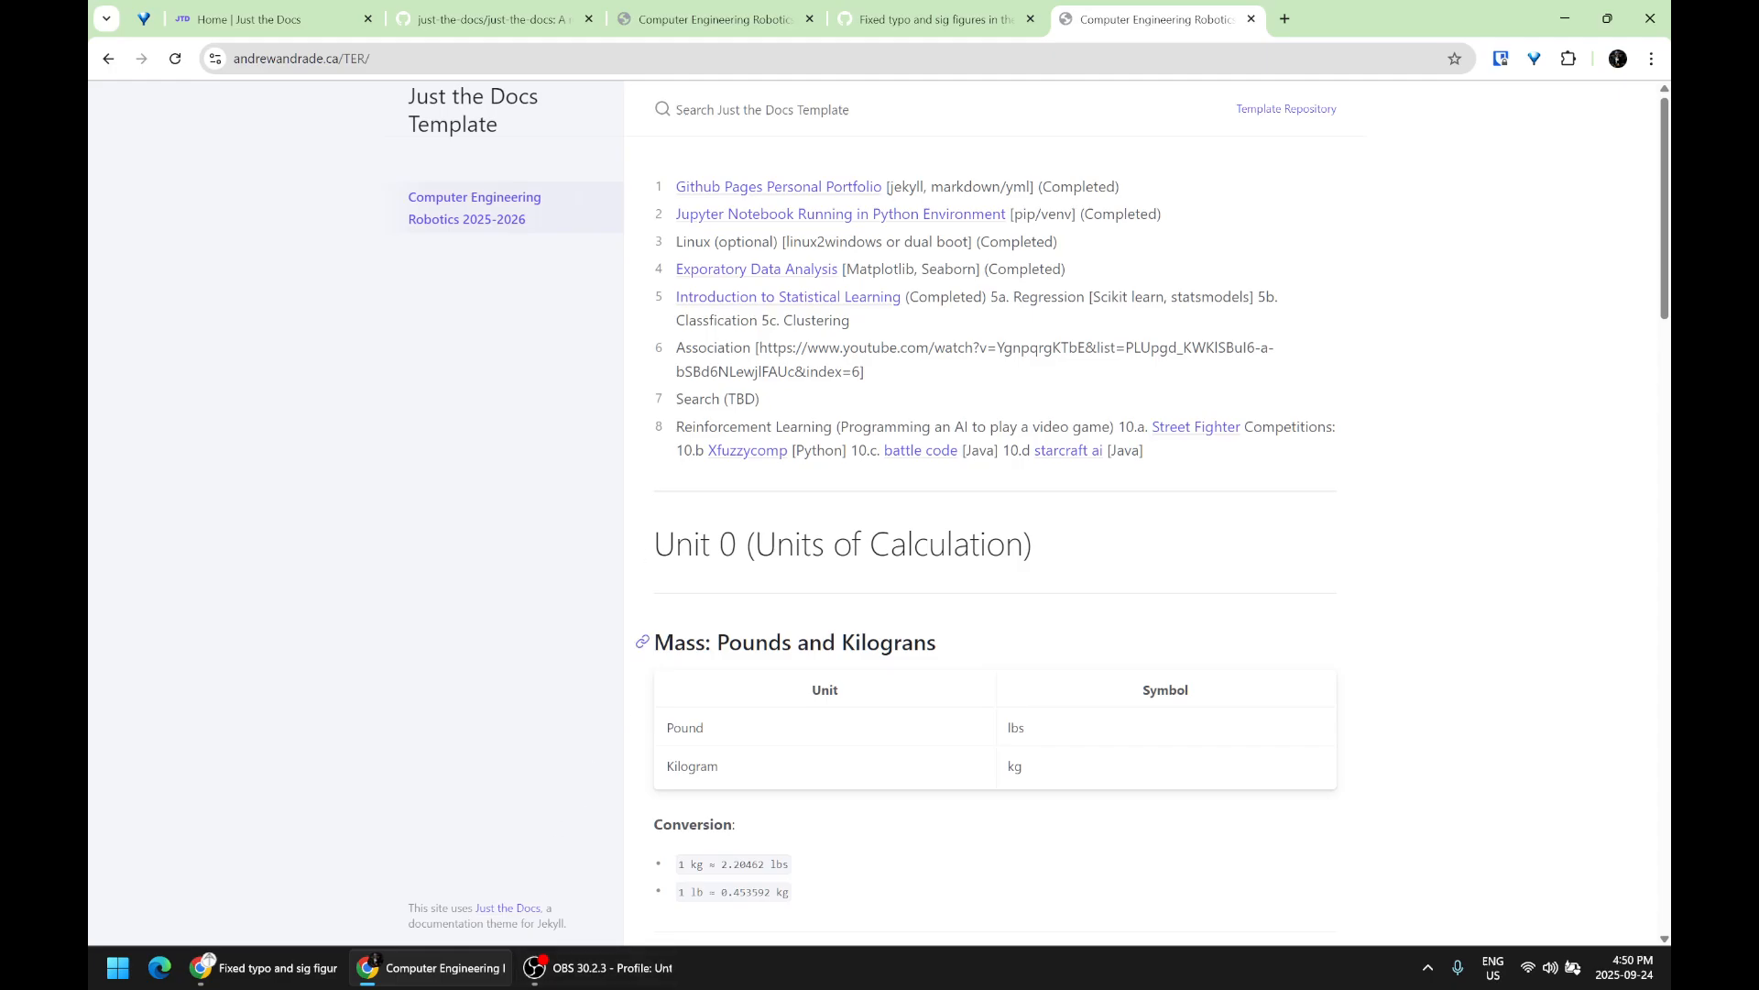
left_click(274, 8)
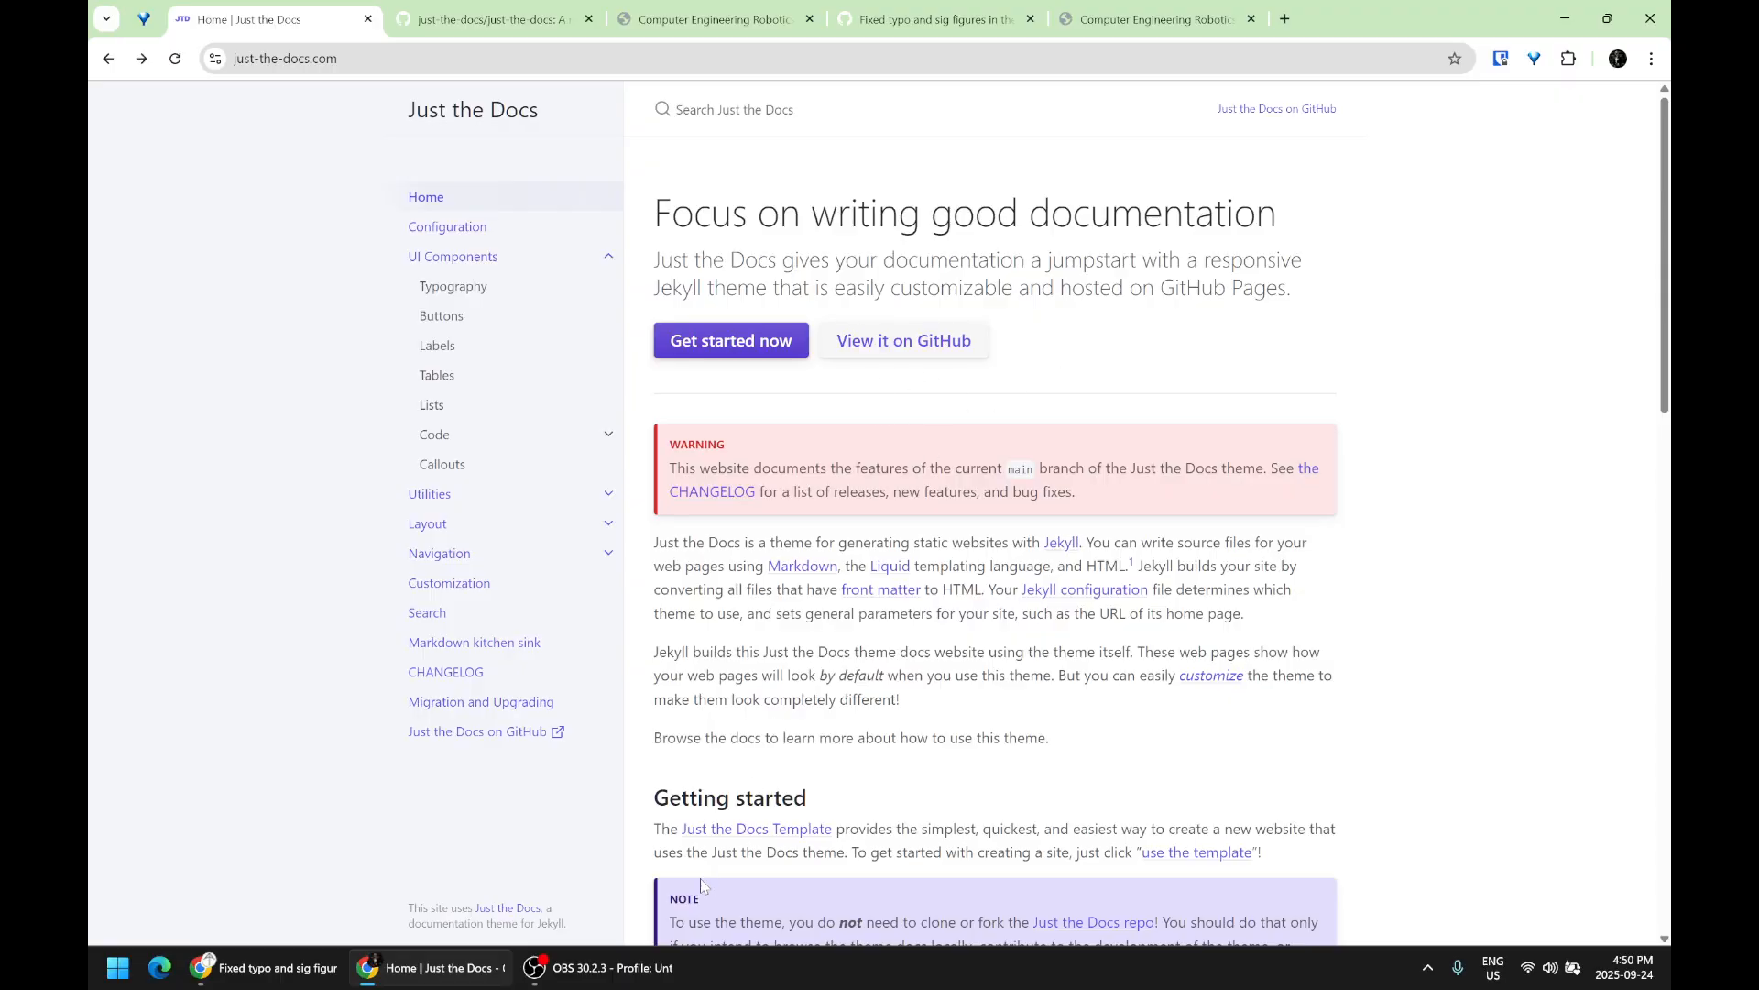
left_click(621, 978)
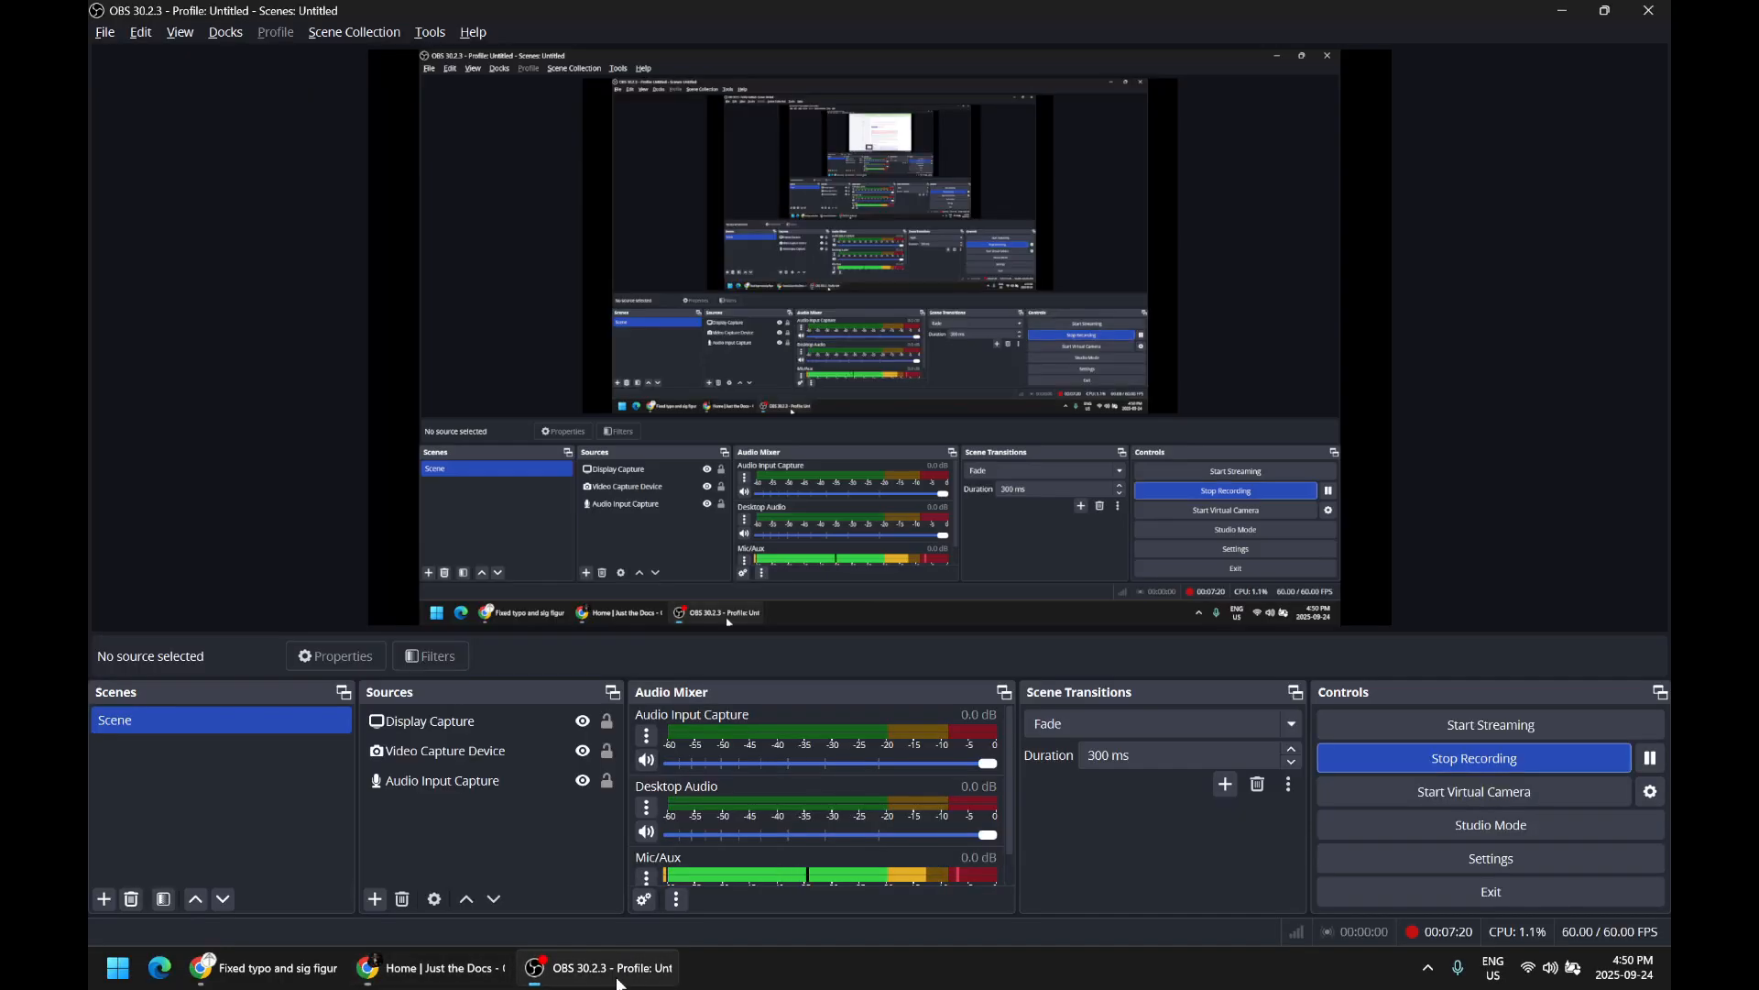